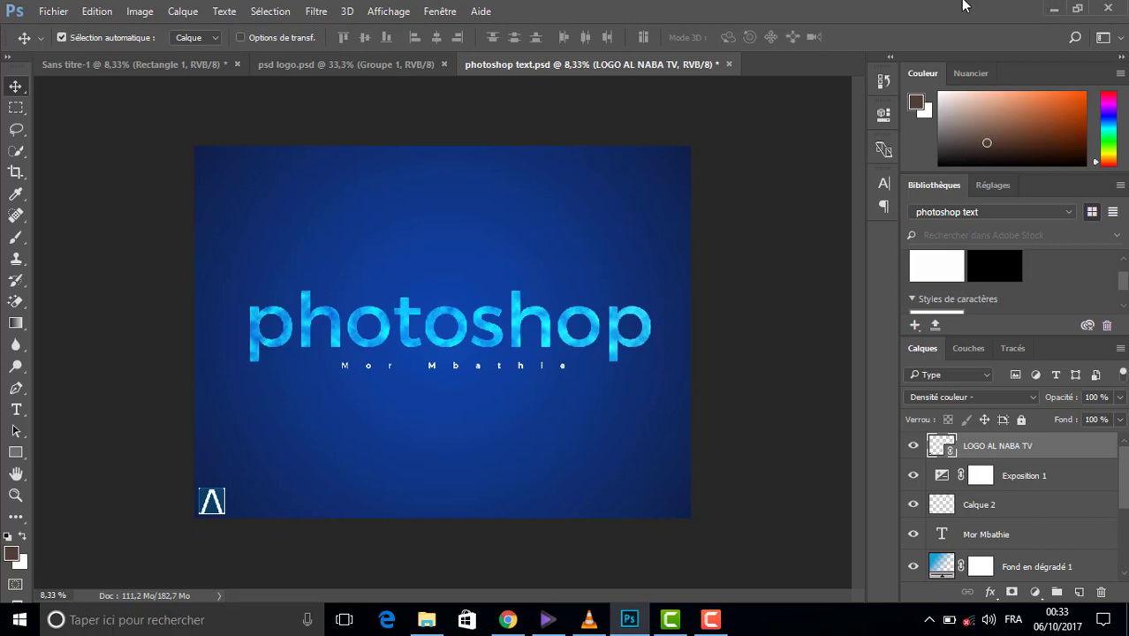
- Switch from Photoshop to the office folder in File Explorer and maximize its window
left_click(1048, 8)
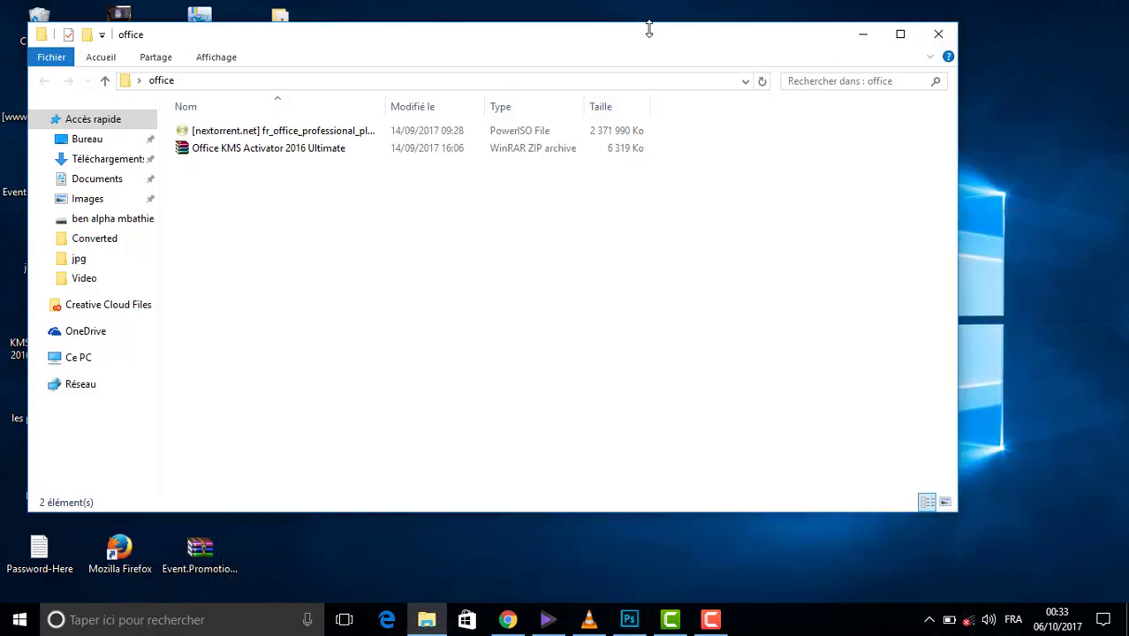
double_click(649, 29)
left_click(900, 12)
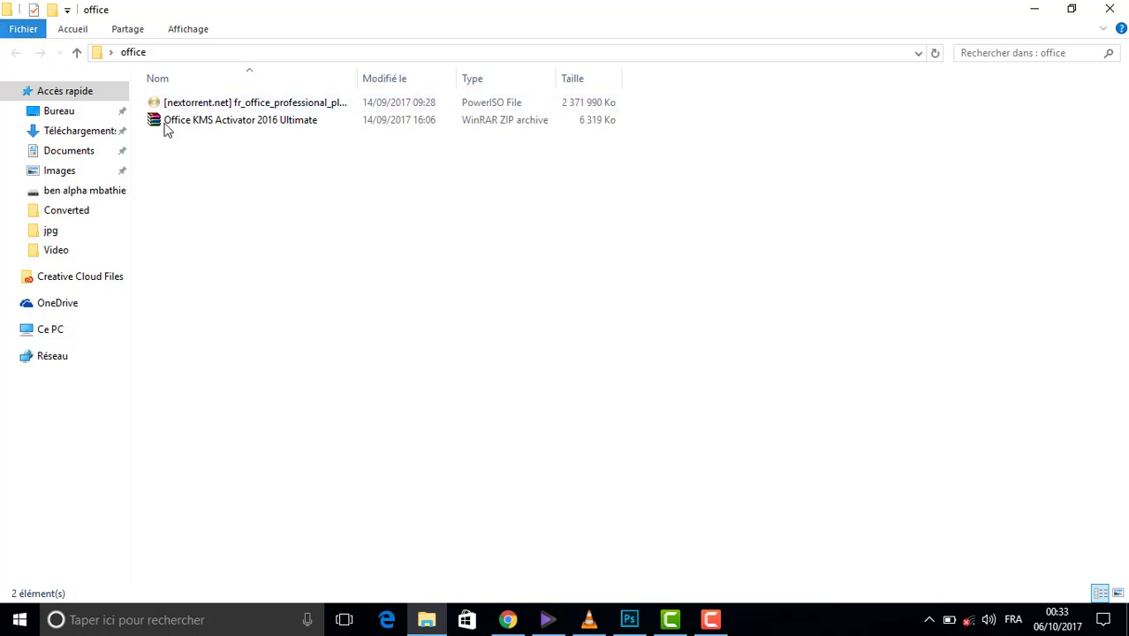
- Extract the fr_office_professional_plus_2016_x86_x64_dvd_6967915 disc image directly into the office folder with WinRAR
left_click_drag(252, 195, 253, 104)
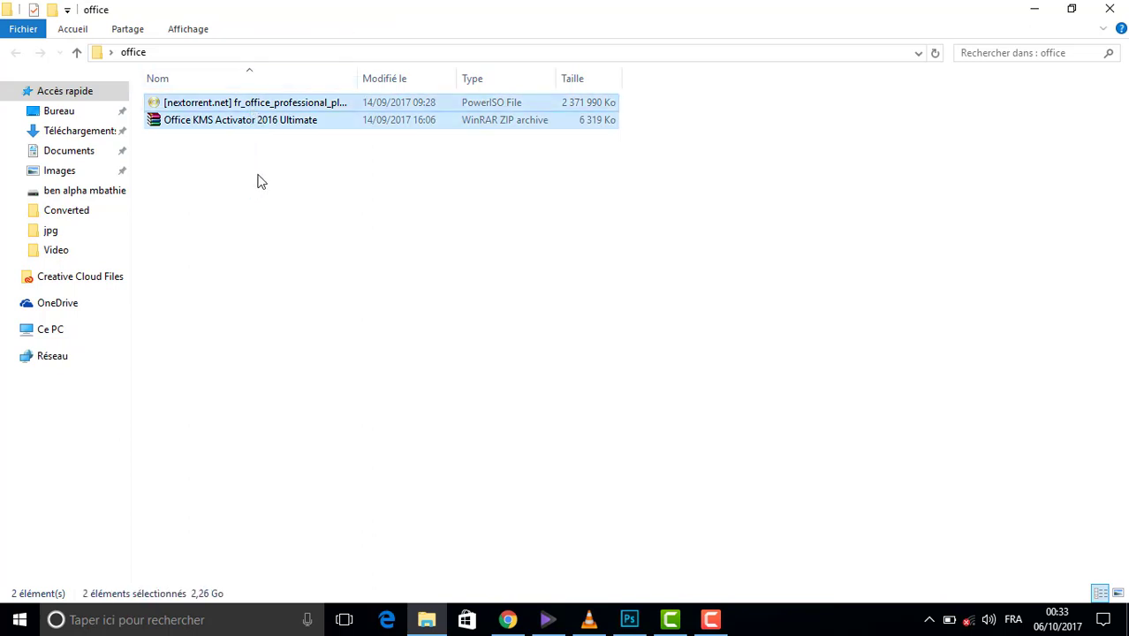
left_click_drag(257, 174, 239, 113)
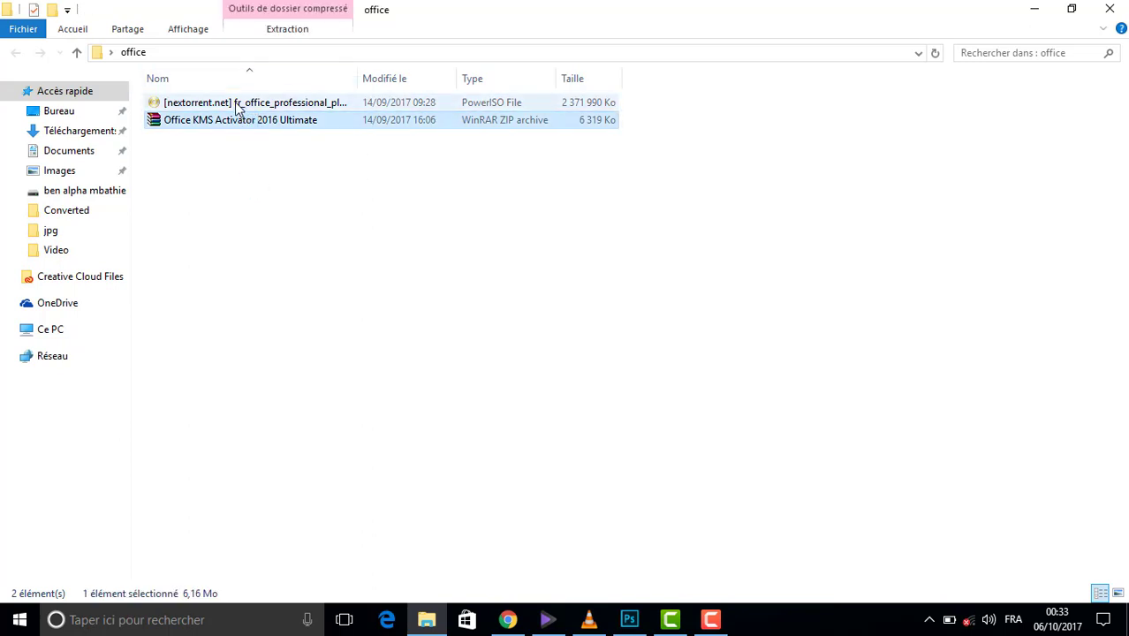
left_click(237, 107)
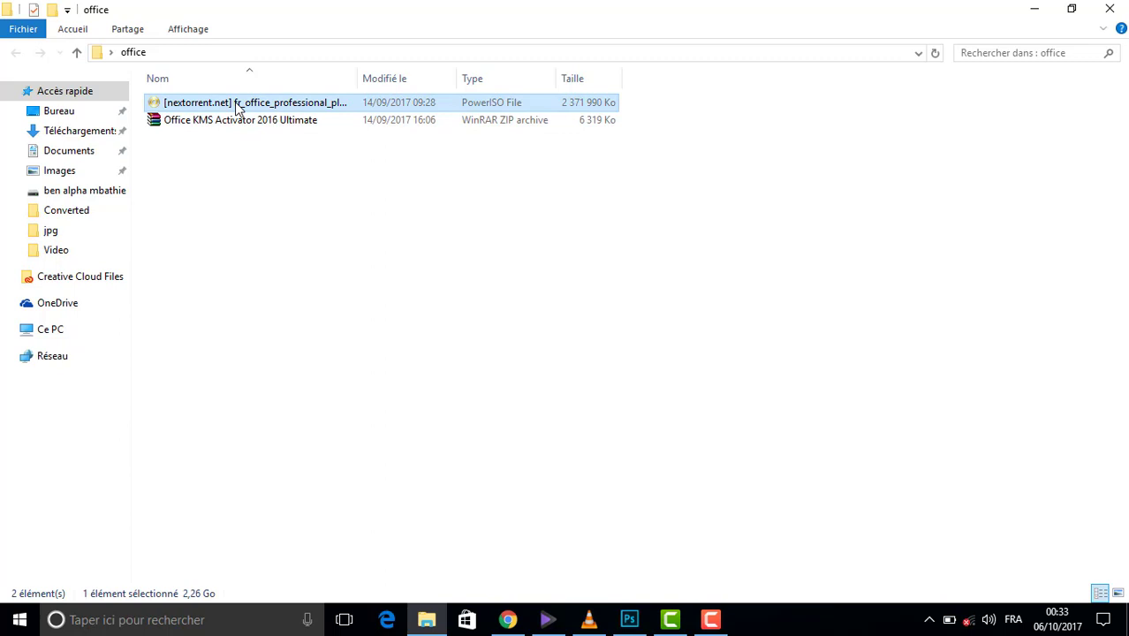
right_click(236, 106)
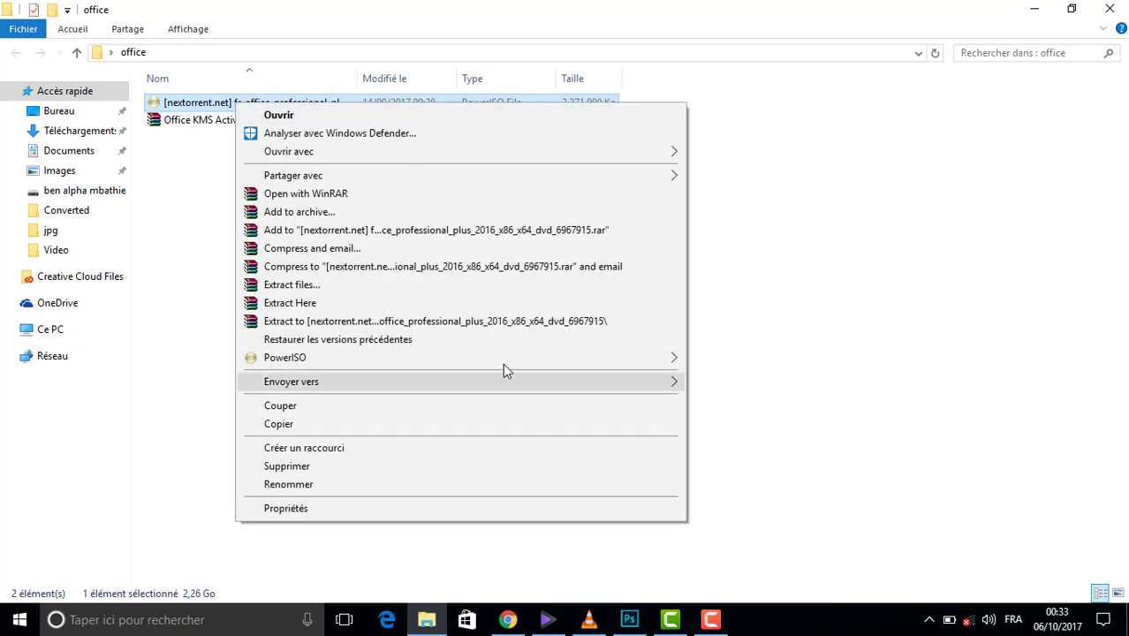
mouse_move(481, 363)
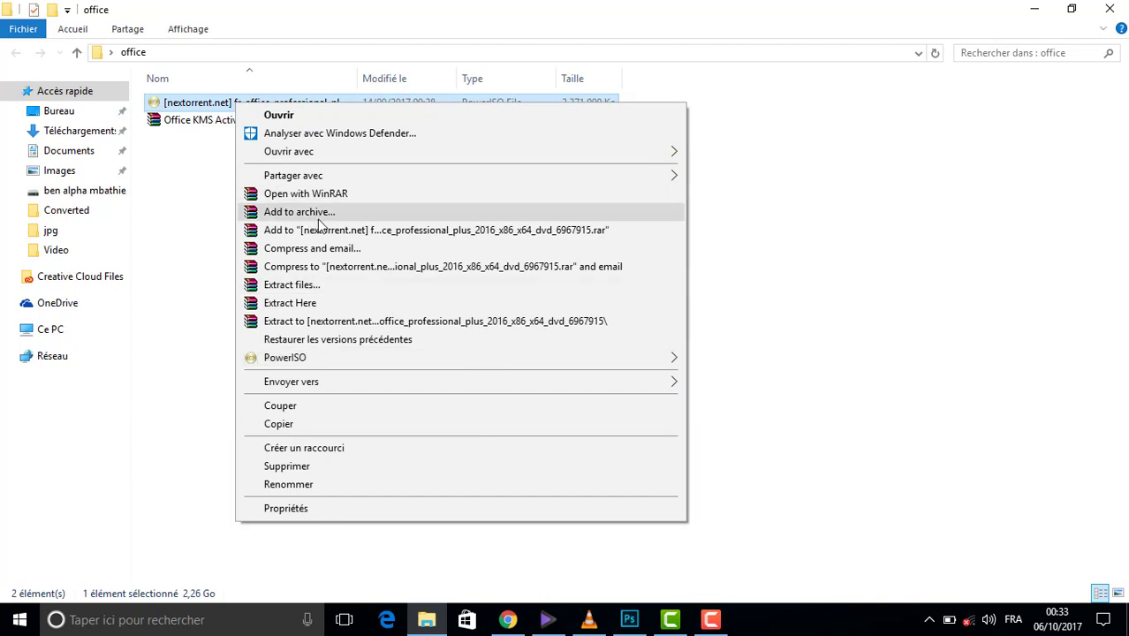
left_click(462, 303)
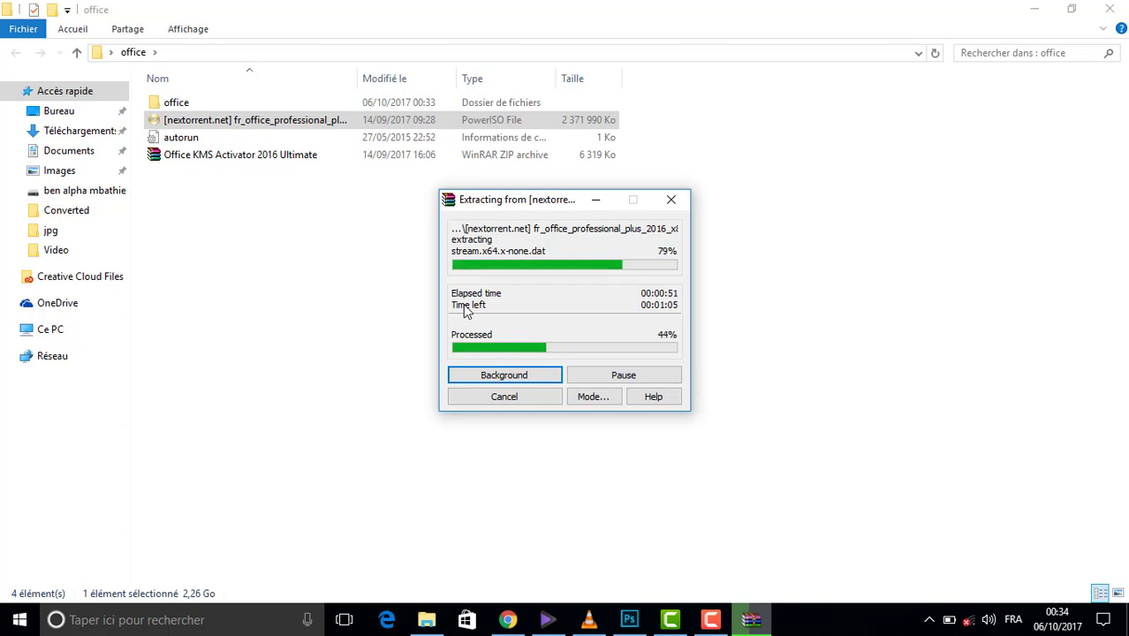
- Switch to Photoshop and look through the open documents Sans titre-1, psd logo.psd and photoshop text.psd
left_click(626, 621)
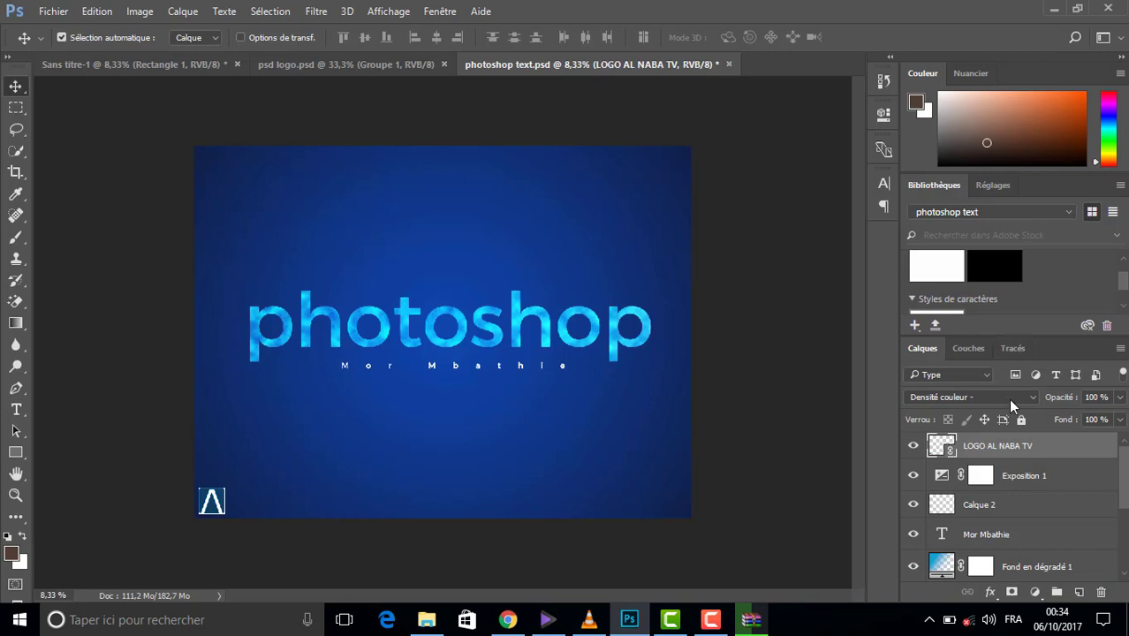
left_click(390, 62)
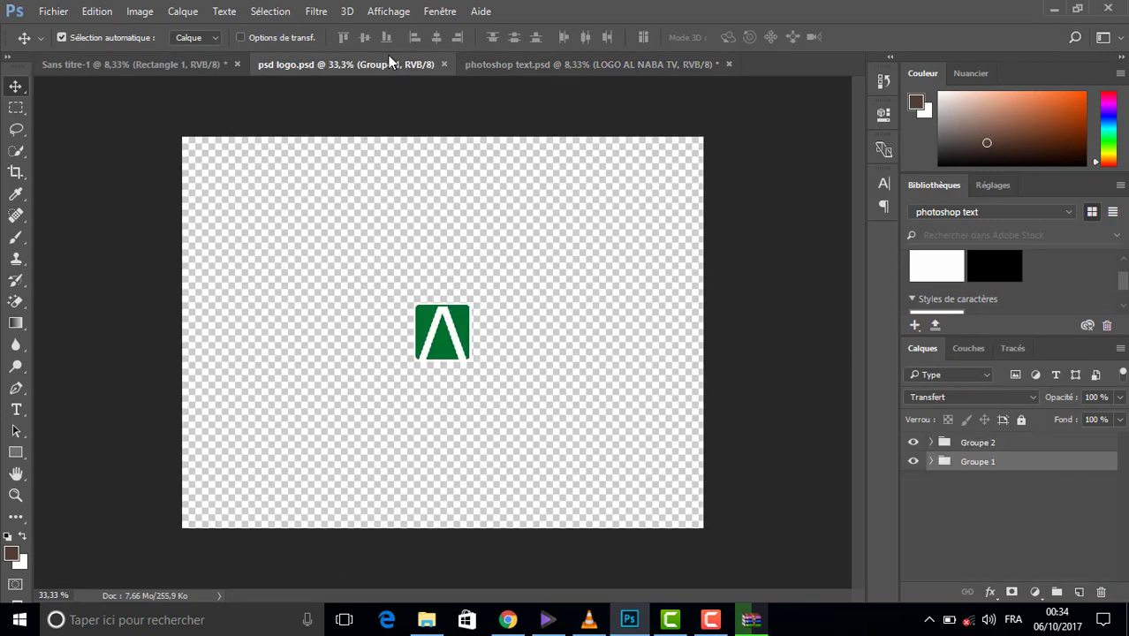
left_click(177, 64)
left_click(302, 78)
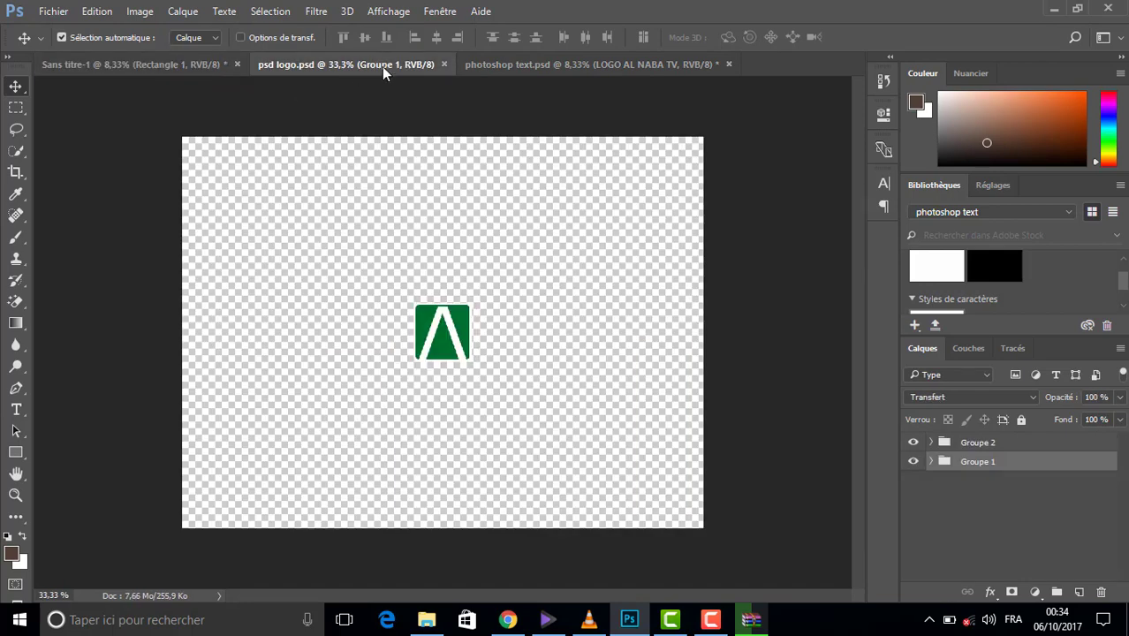
left_click(473, 69)
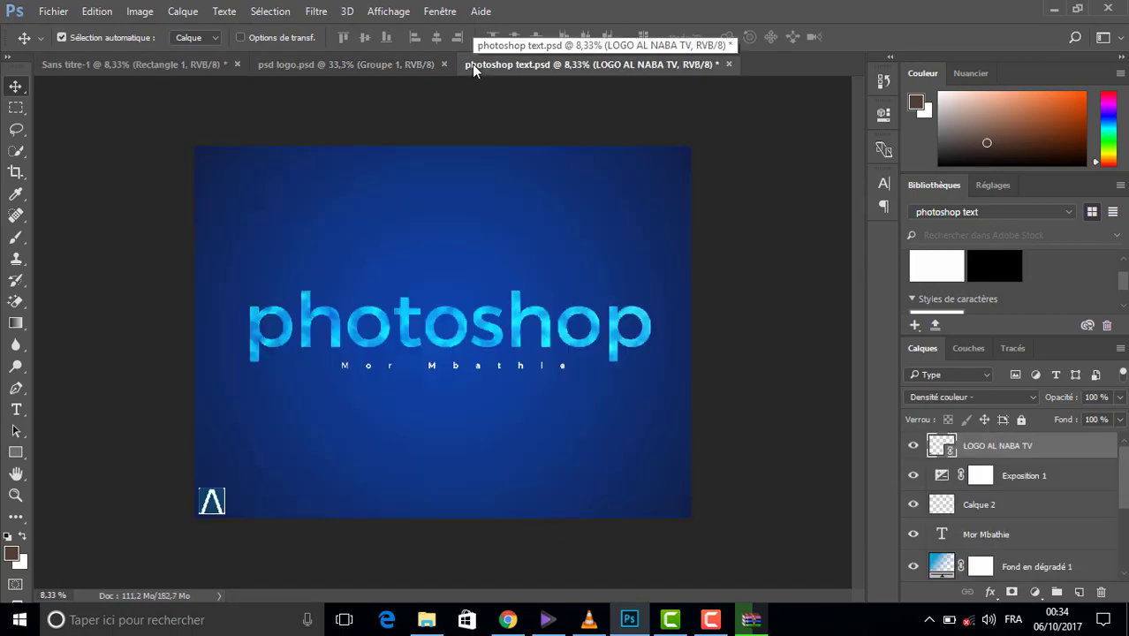
- Open rts.psd from the photoshop project's psd folder, leaving its missing fonts unresolved
left_click(63, 15)
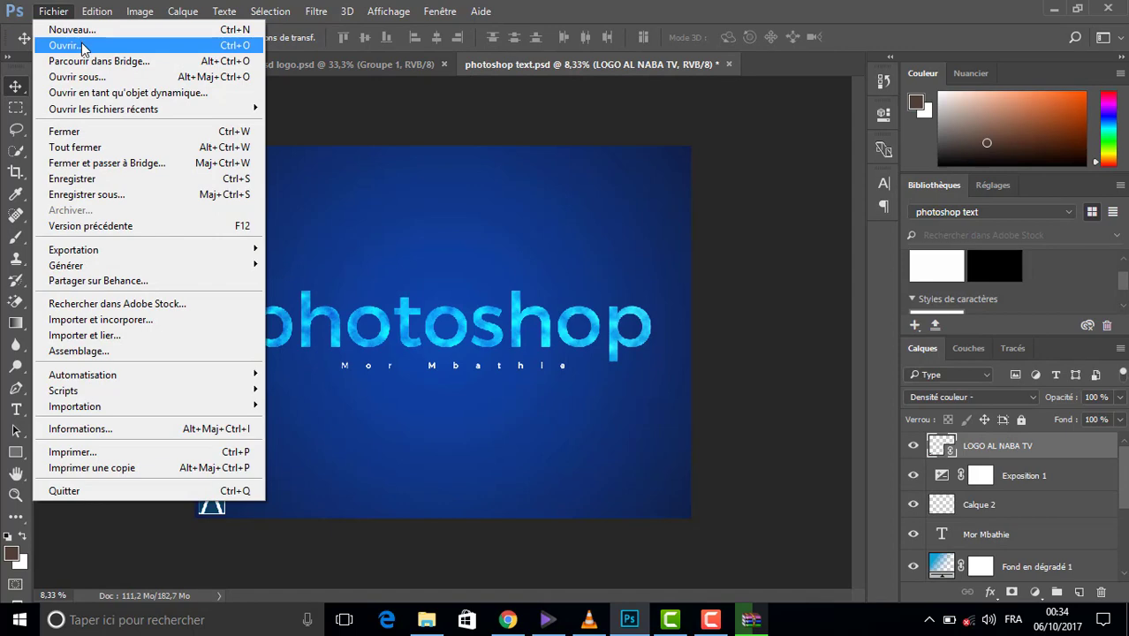
left_click(82, 45)
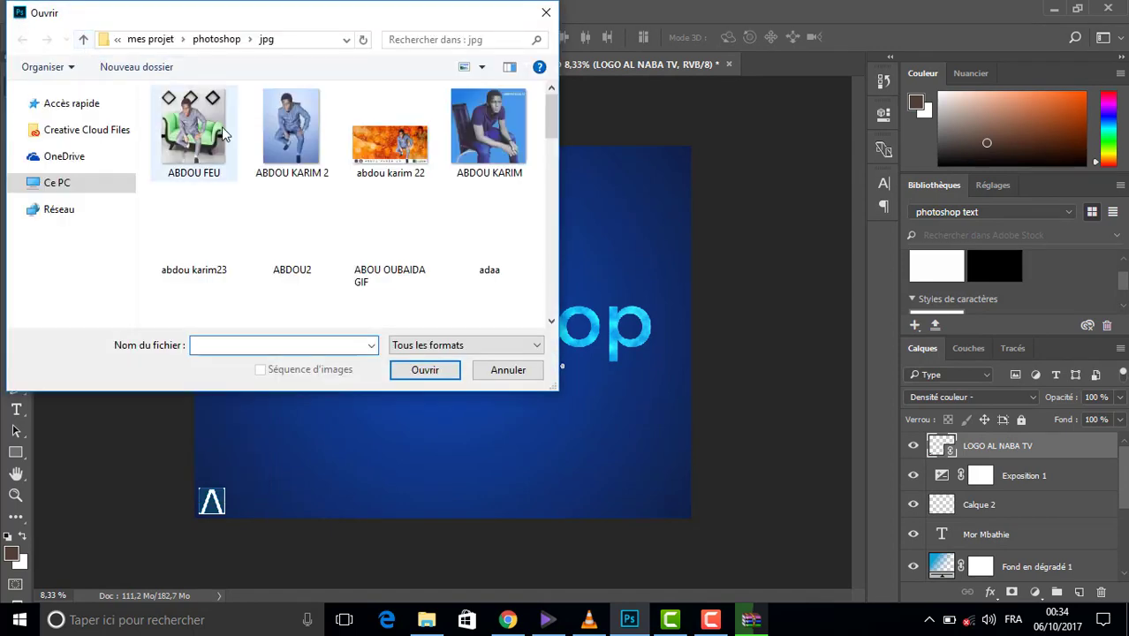
left_click_drag(554, 116, 551, 208)
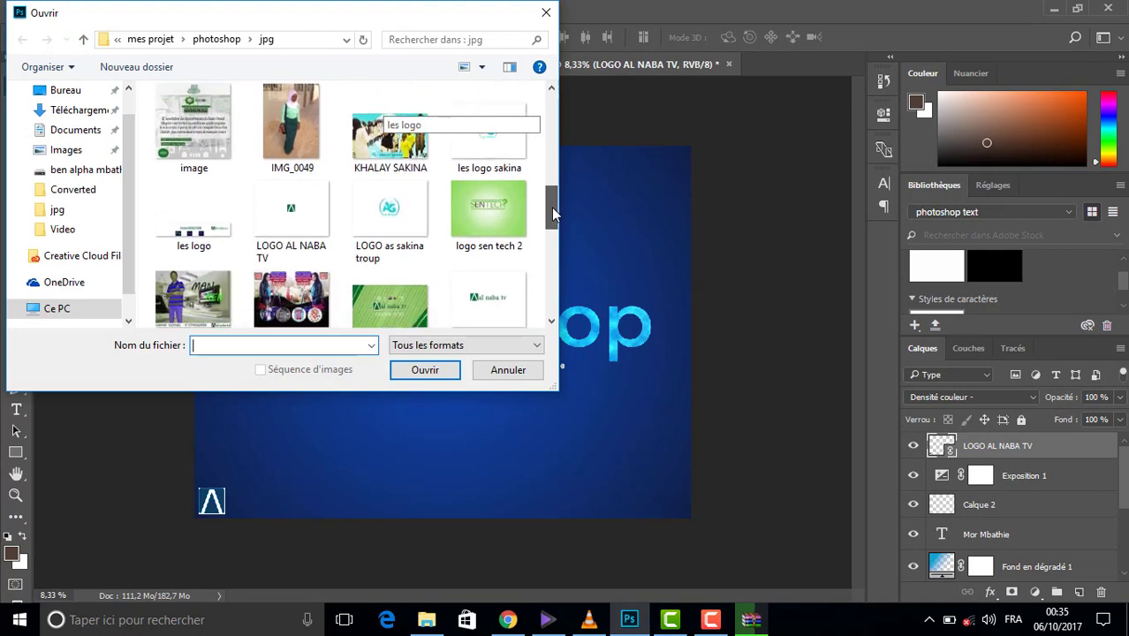
left_click(216, 39)
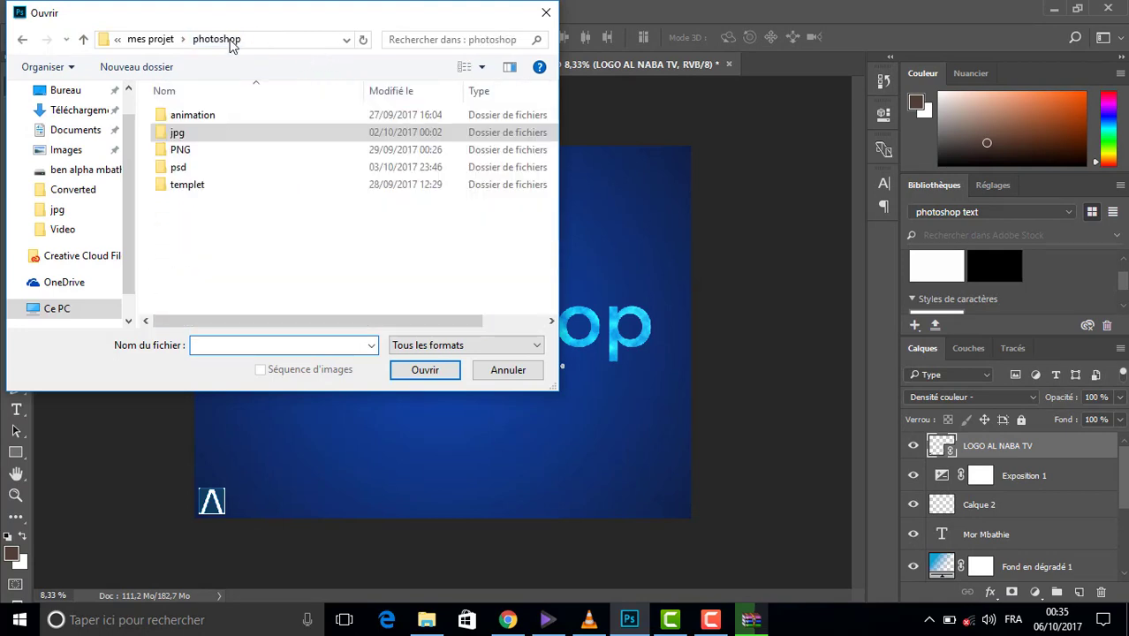
double_click(256, 166)
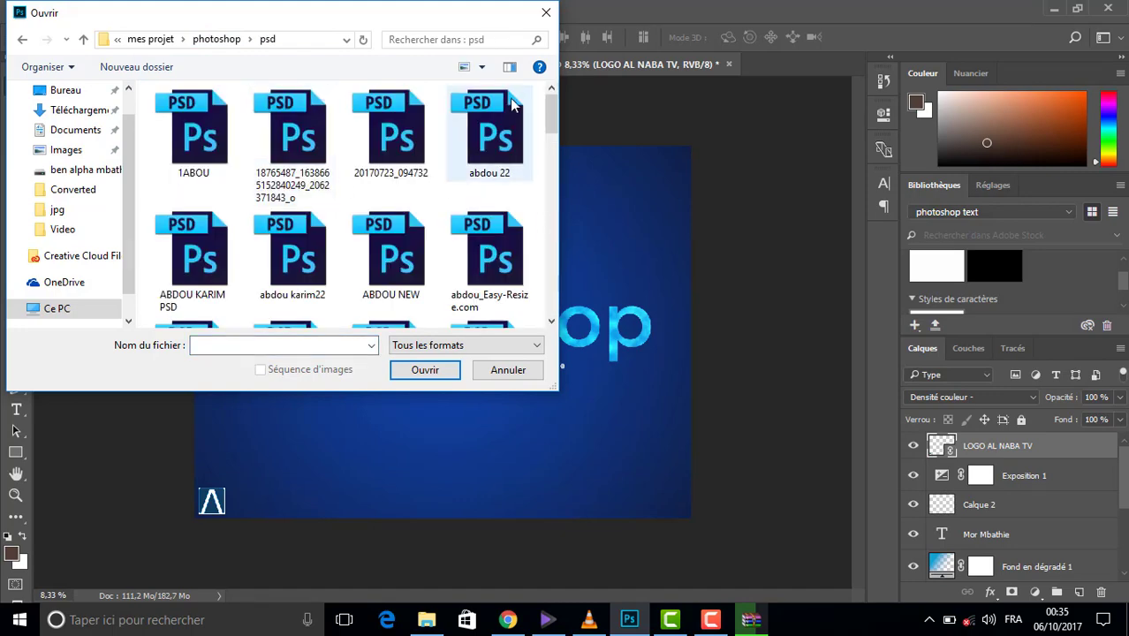
left_click_drag(551, 124, 519, 255)
scroll(520, 256, "down", 1)
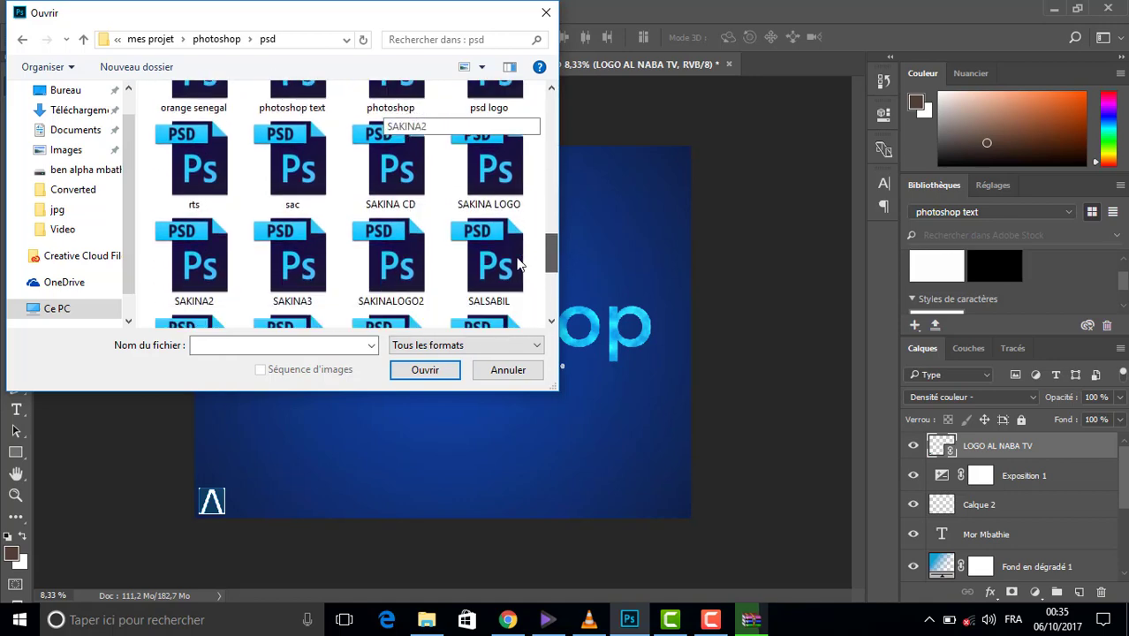
left_click(186, 170)
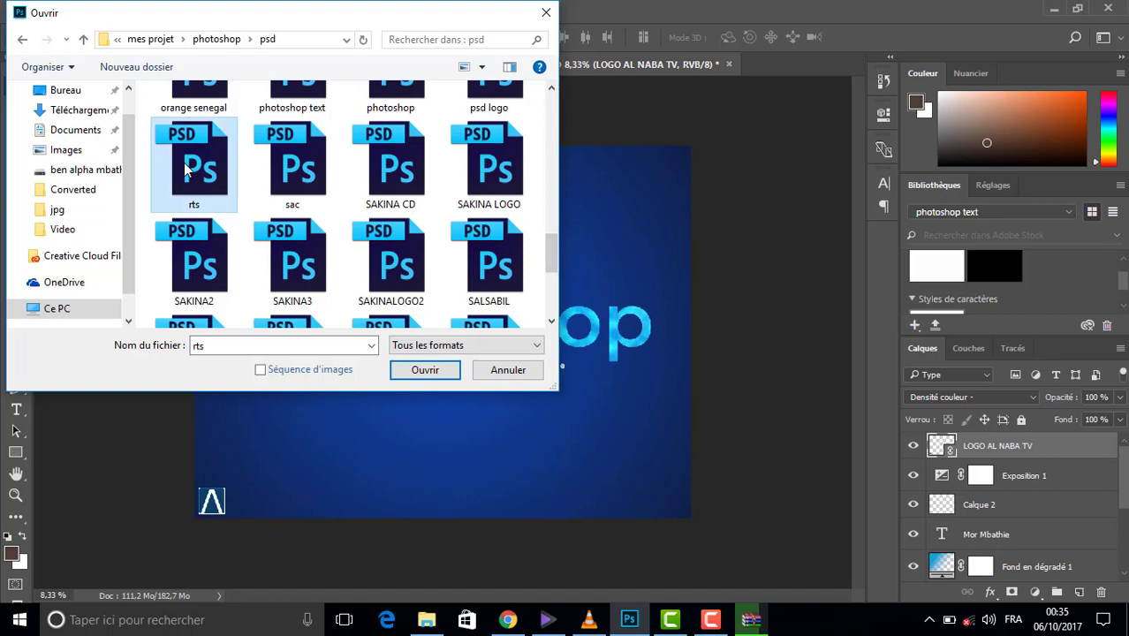
double_click(224, 201)
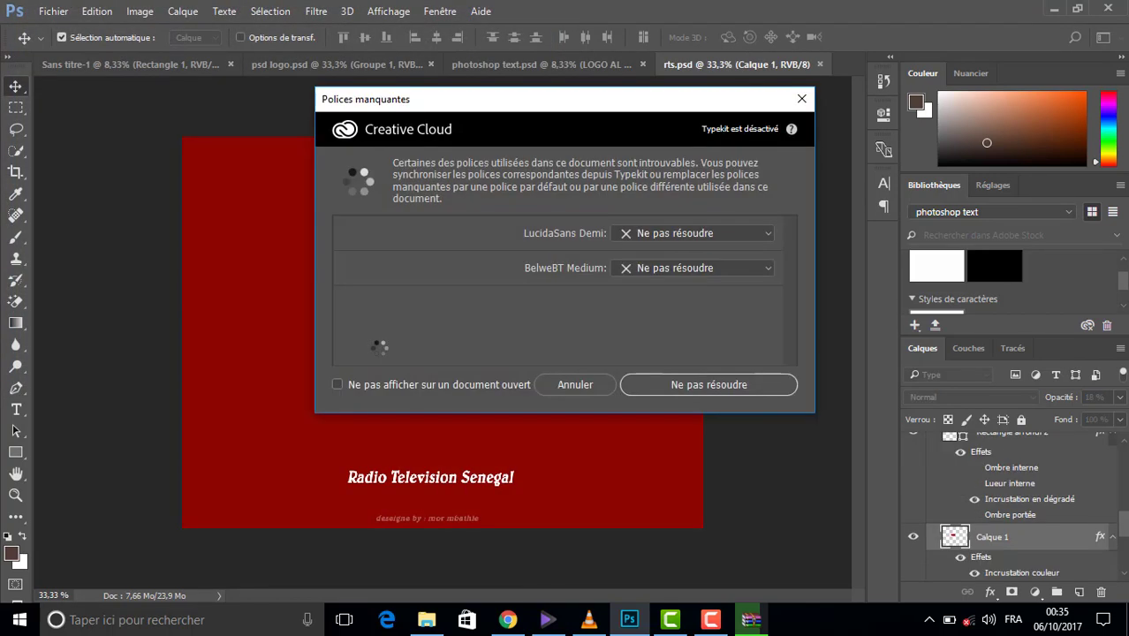
left_click(682, 387)
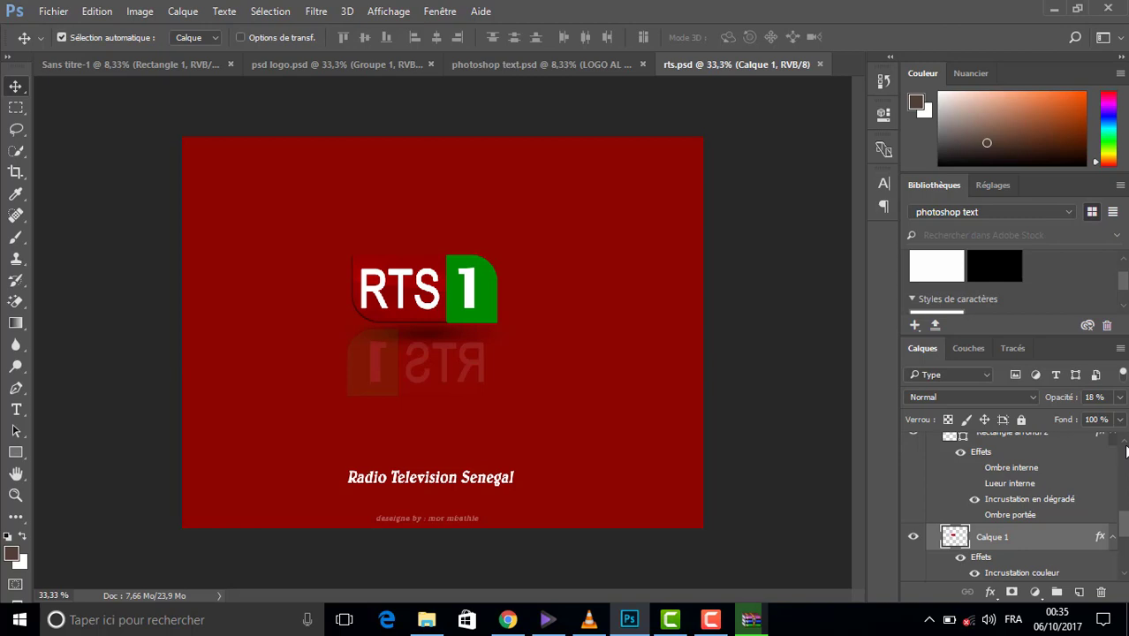
- Examine the layer stack of rts.psd from the text layers down to the background, including the layer effects
scroll(1126, 451, "up", 8)
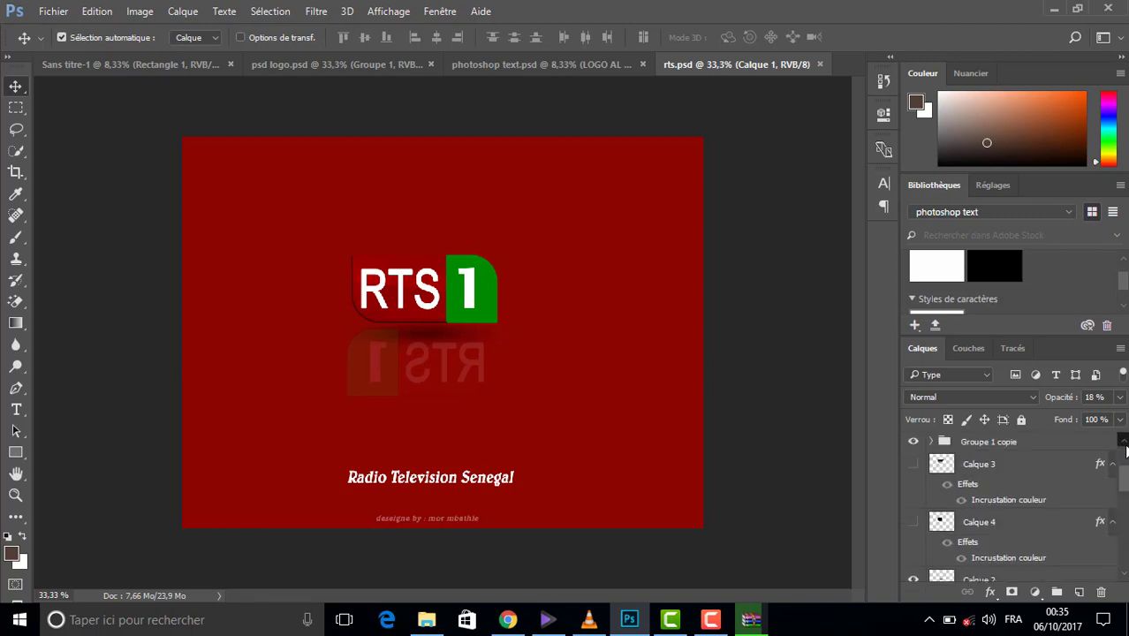
scroll(1126, 452, "up", 4)
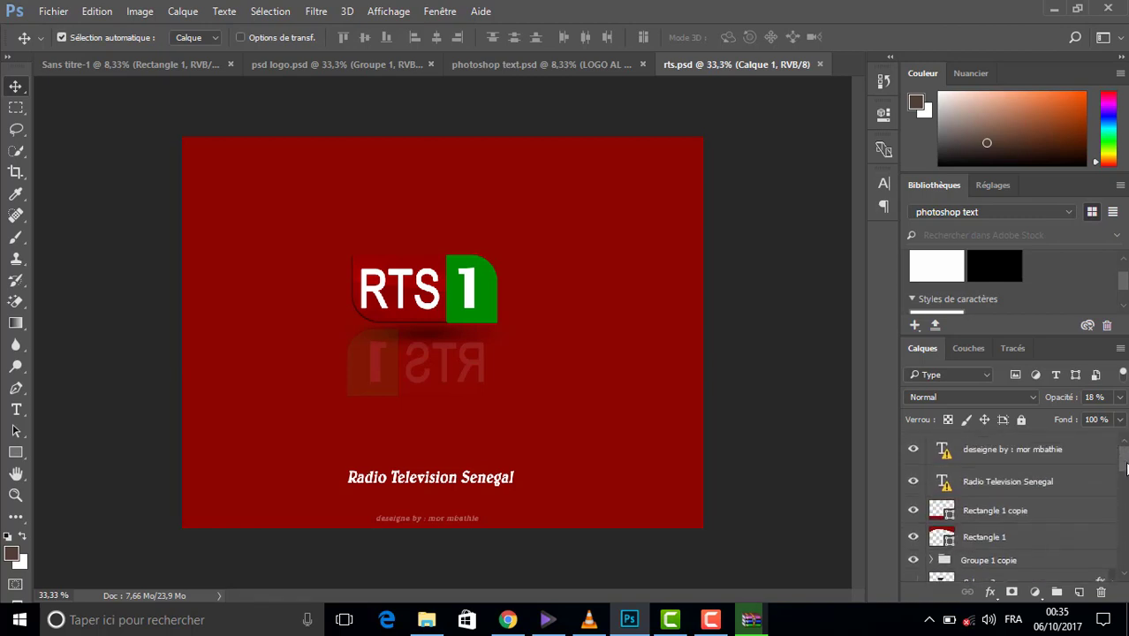
scroll(1124, 578, "down", 10)
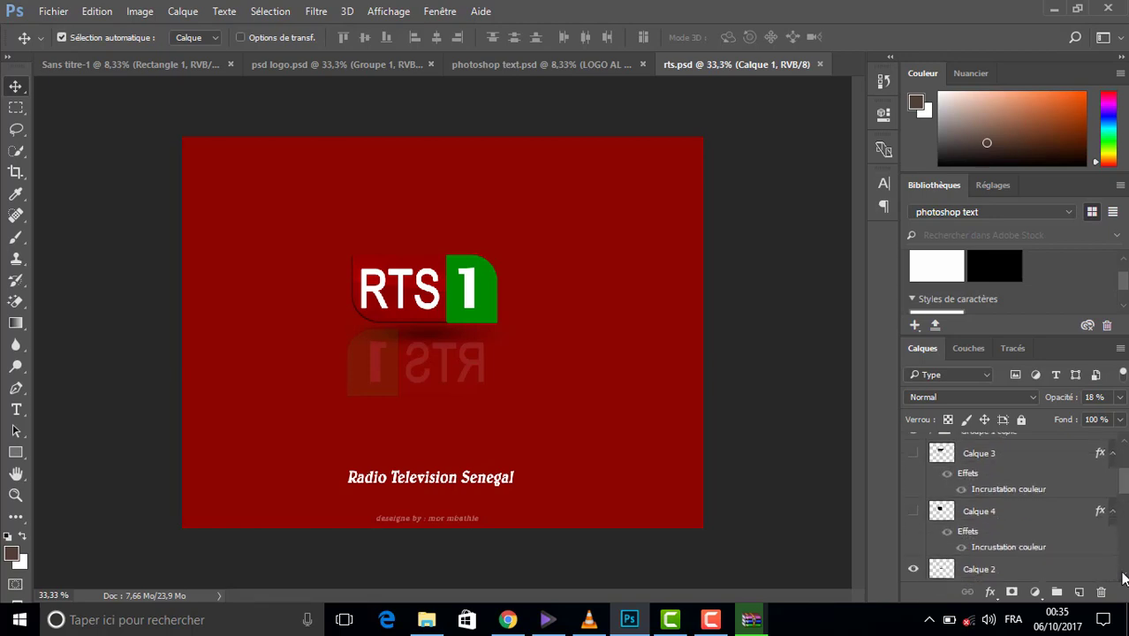
scroll(1124, 578, "down", 10)
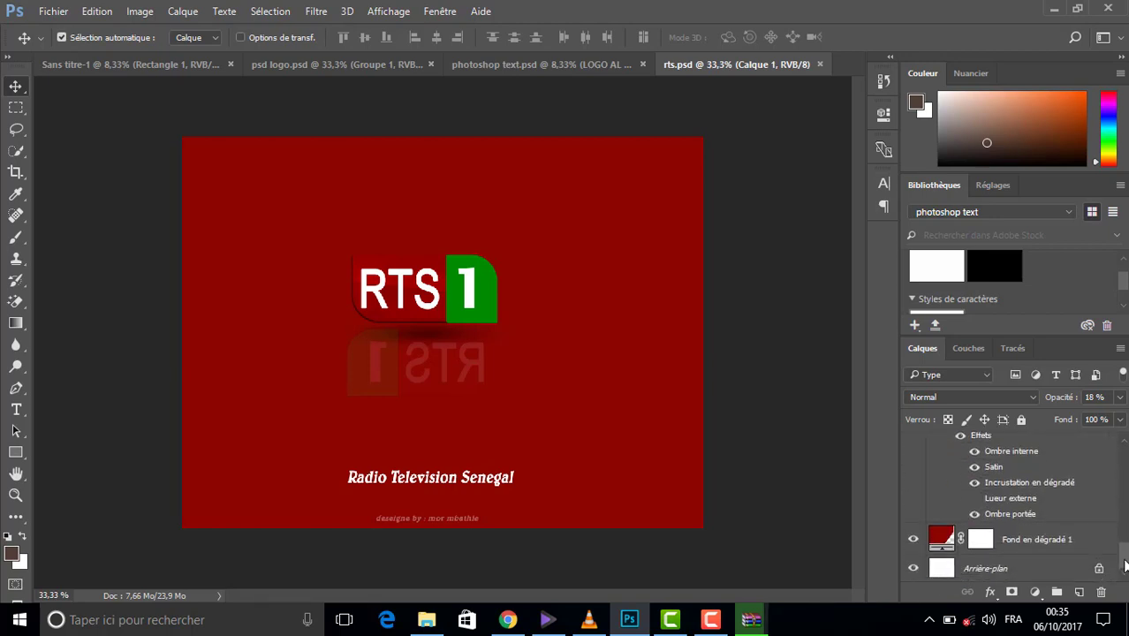
scroll(1123, 565, "up", 3)
scroll(1123, 565, "down", 2)
scroll(1123, 565, "up", 2)
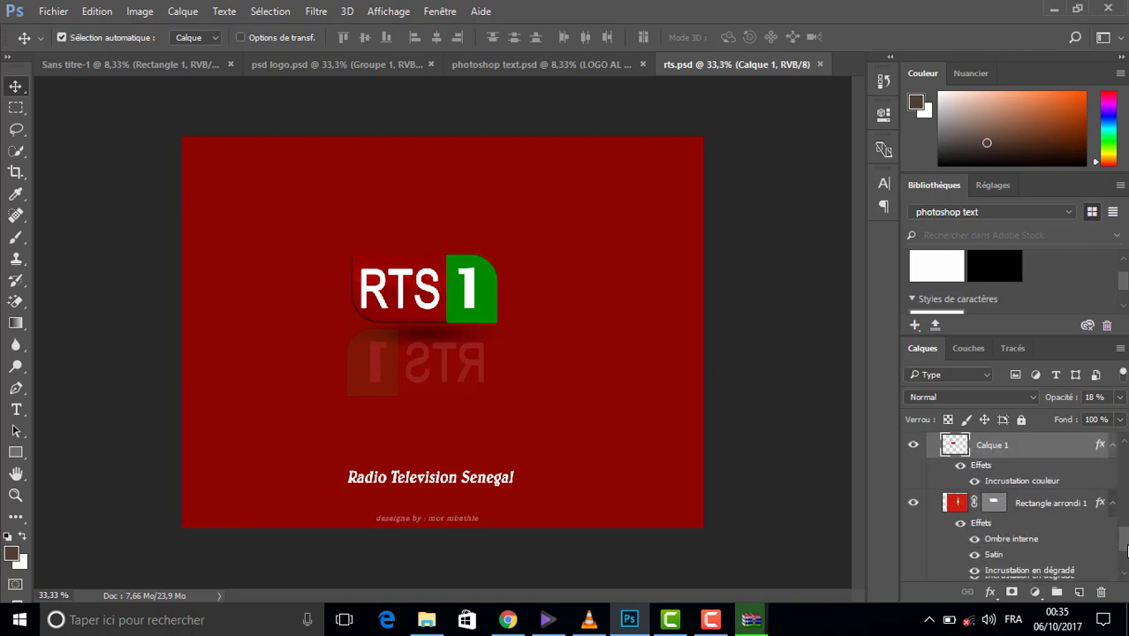
scroll(1123, 565, "down", 2)
scroll(1123, 566, "down", 1)
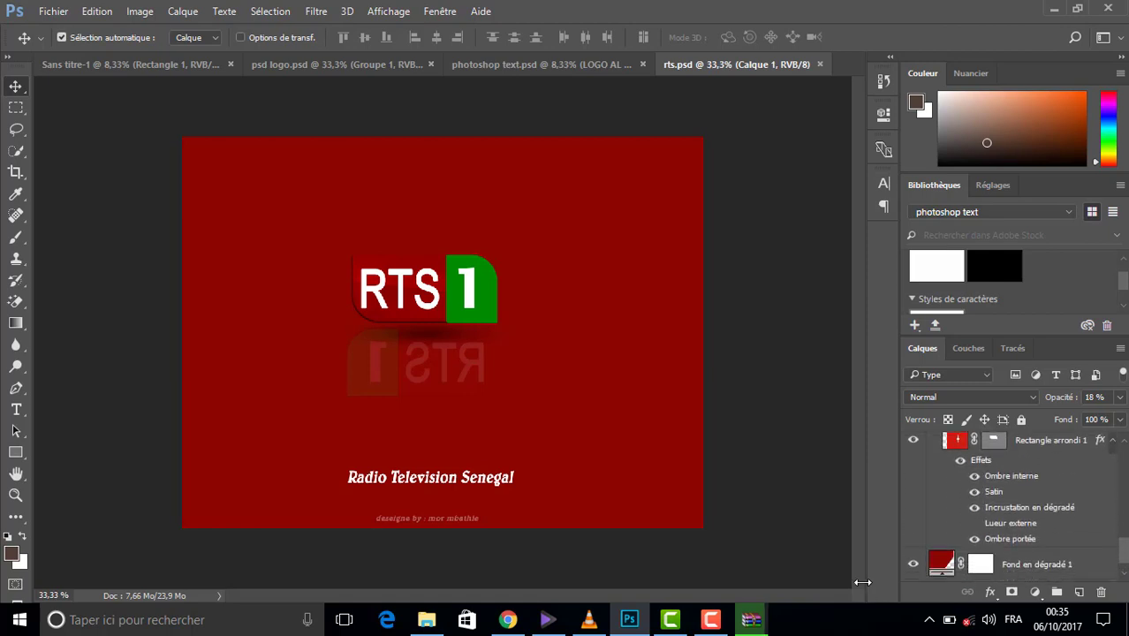
- Return to the office folder, run the extracted setup application and bring up the Office installation window
left_click(1052, 8)
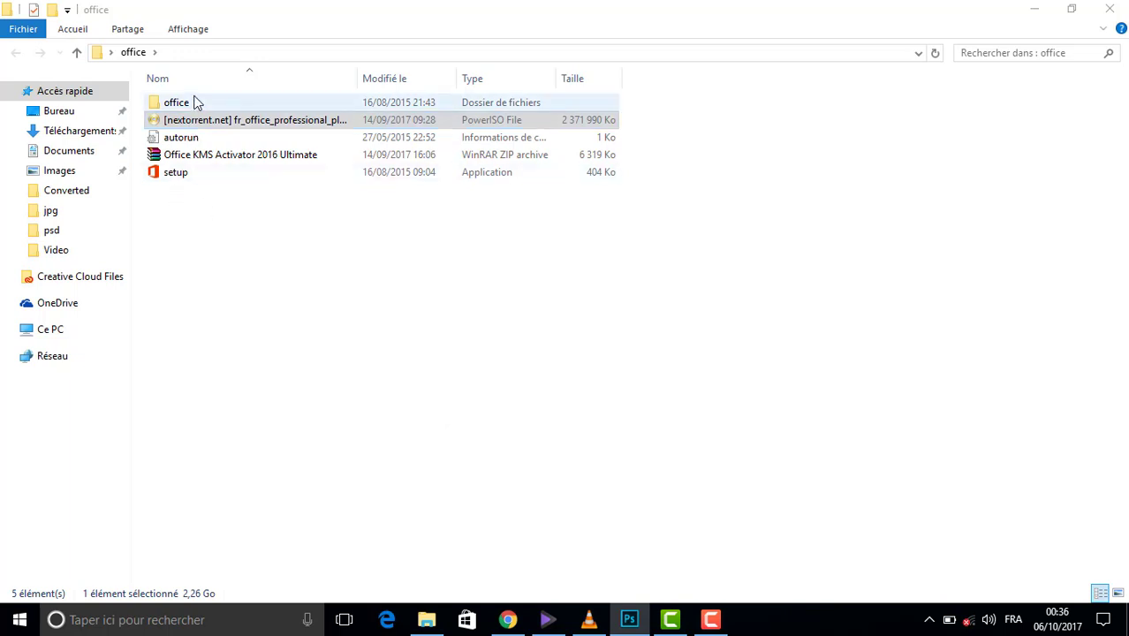
left_click(182, 173)
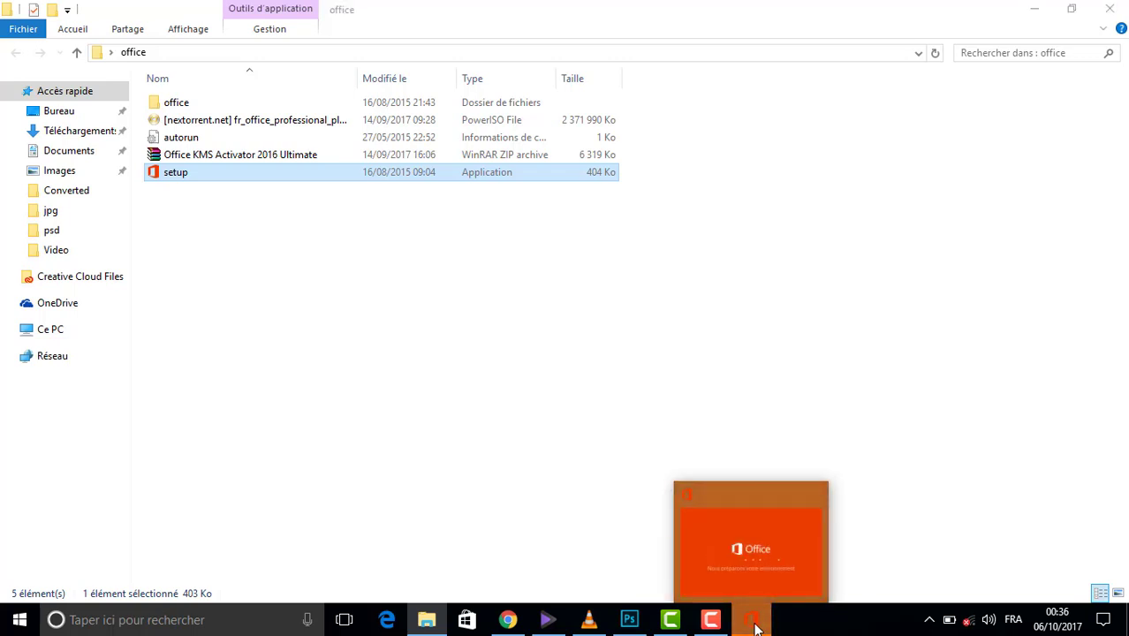
left_click(756, 626)
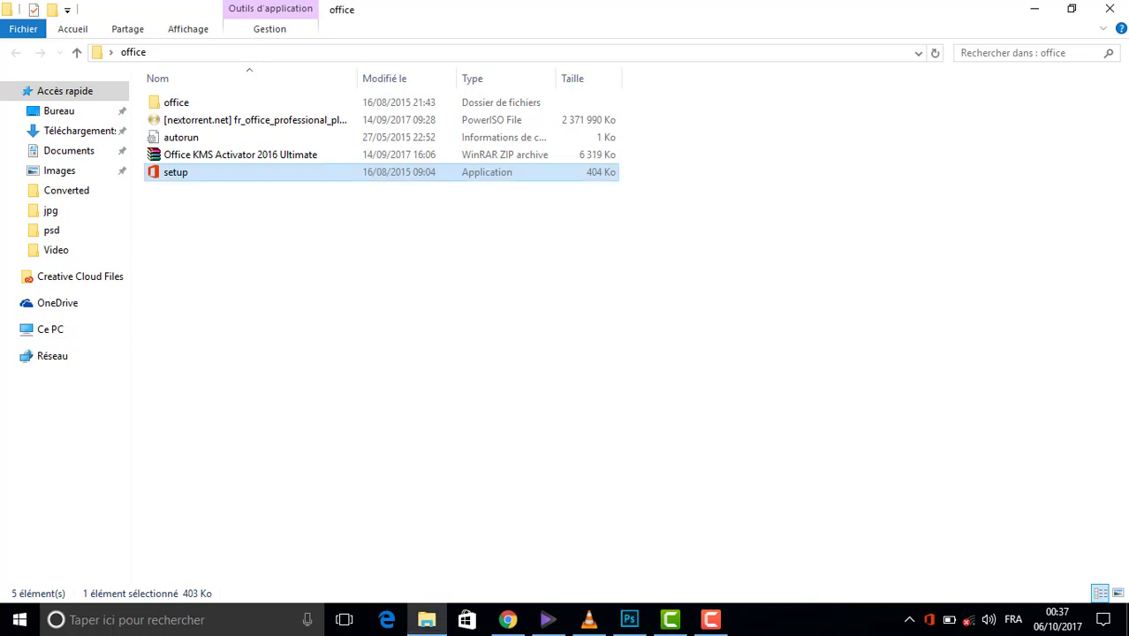
left_click(931, 619)
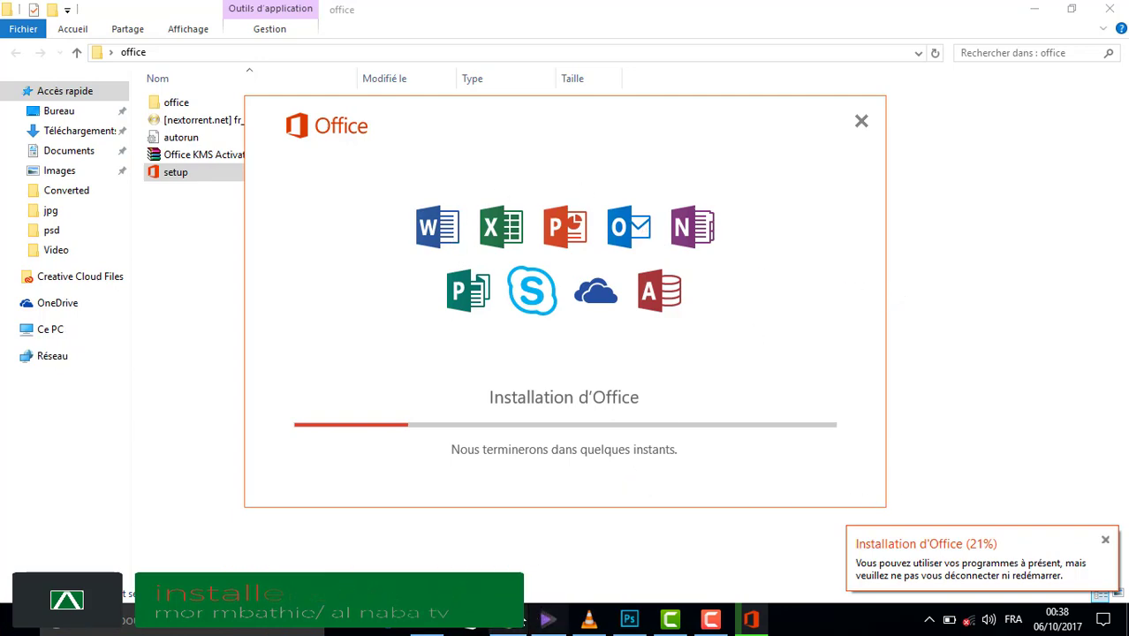
- Check that Chrome and Photoshop can be used during the Office installation, looking through the rts.psd layers
left_click(508, 620)
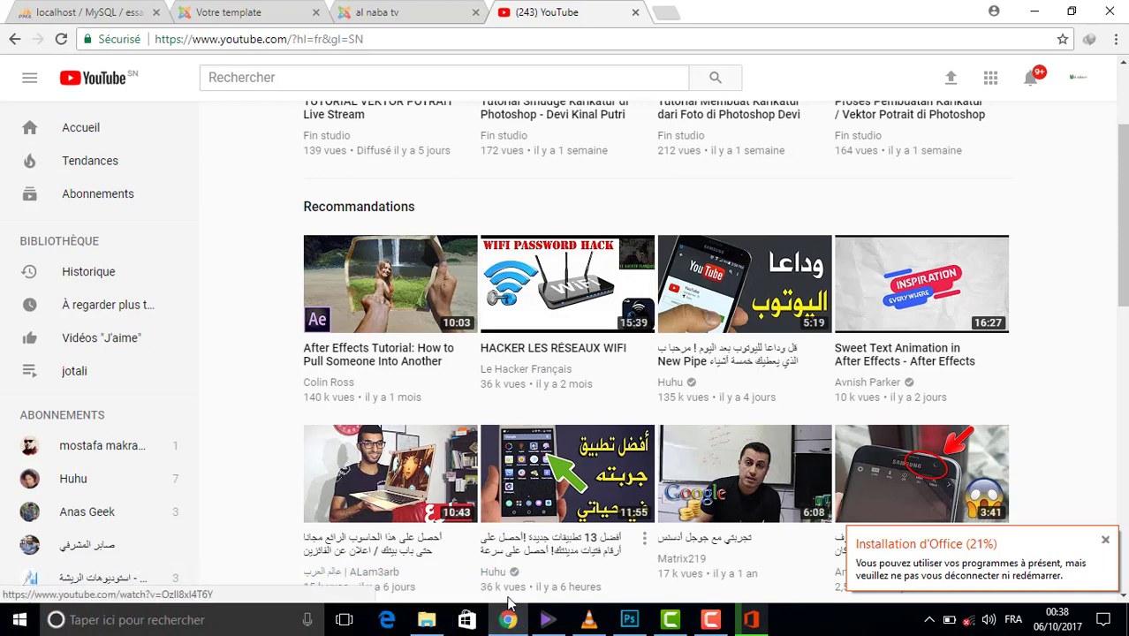
left_click(508, 620)
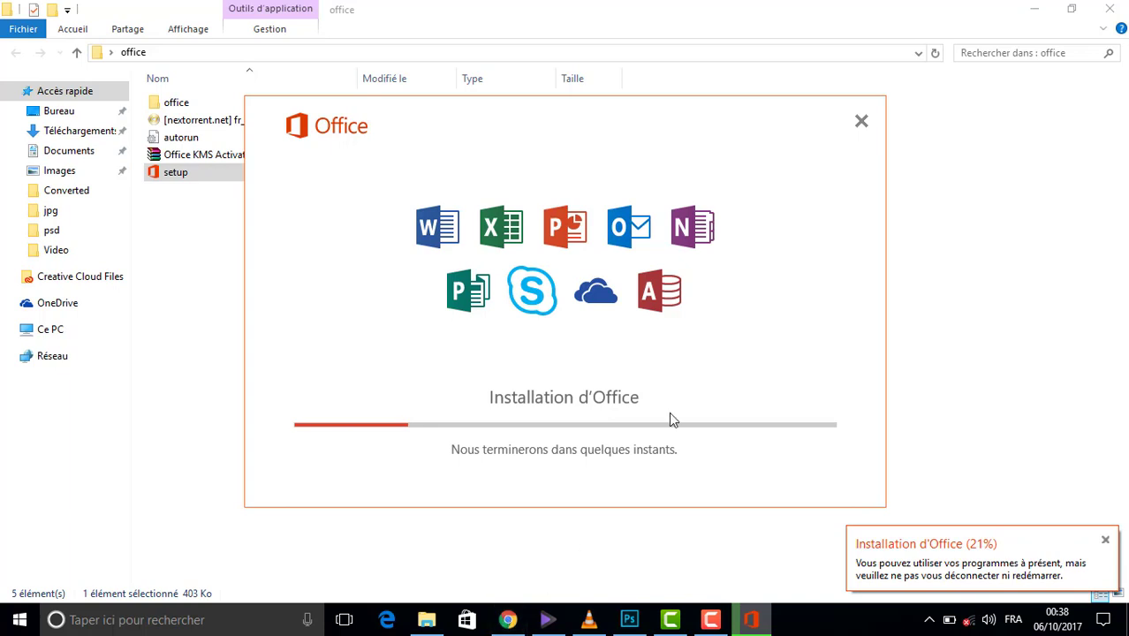
left_click(629, 619)
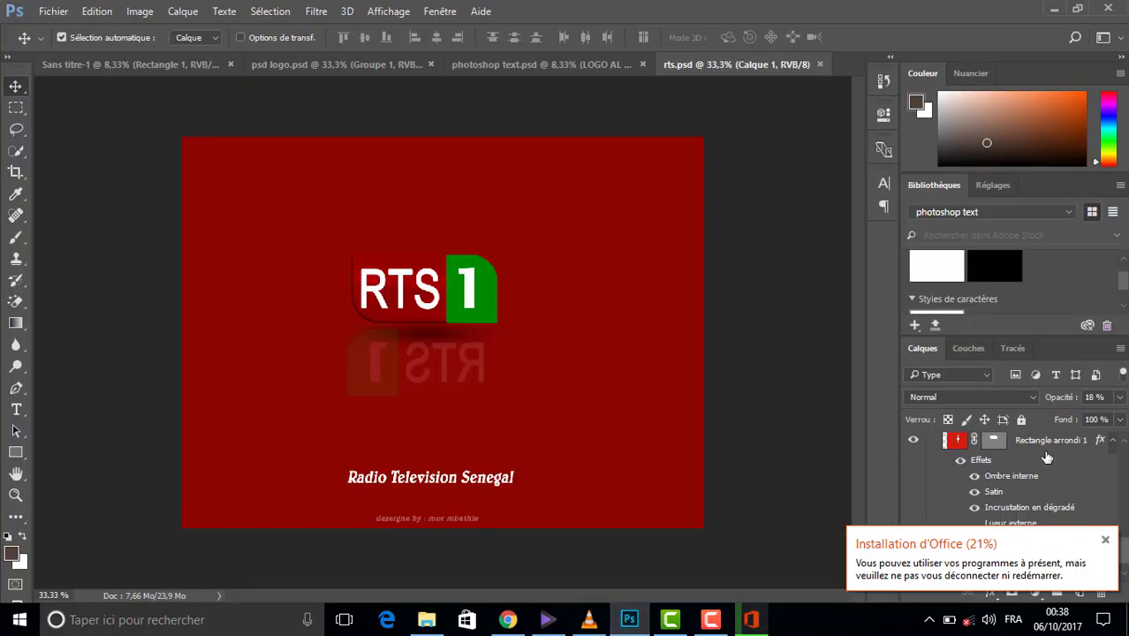
scroll(1125, 446, "down", 3)
scroll(1125, 446, "up", 6)
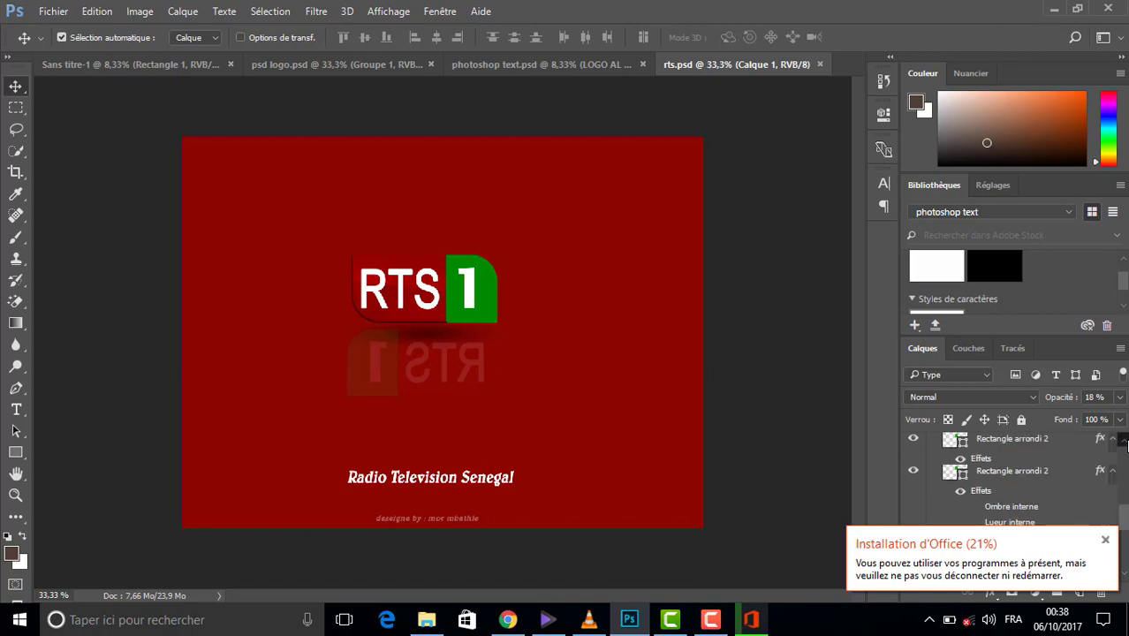
- Open SALSABIL.psd from the photoshop project's psd folder
scroll(1125, 446, "up", 3)
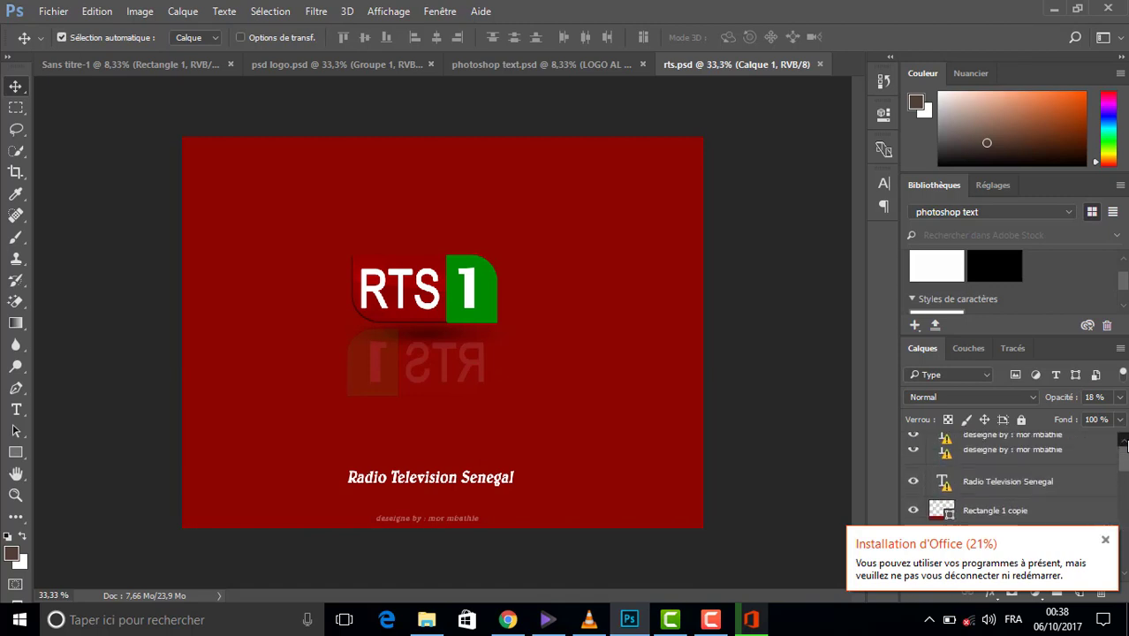
scroll(1015, 482, "down", 3)
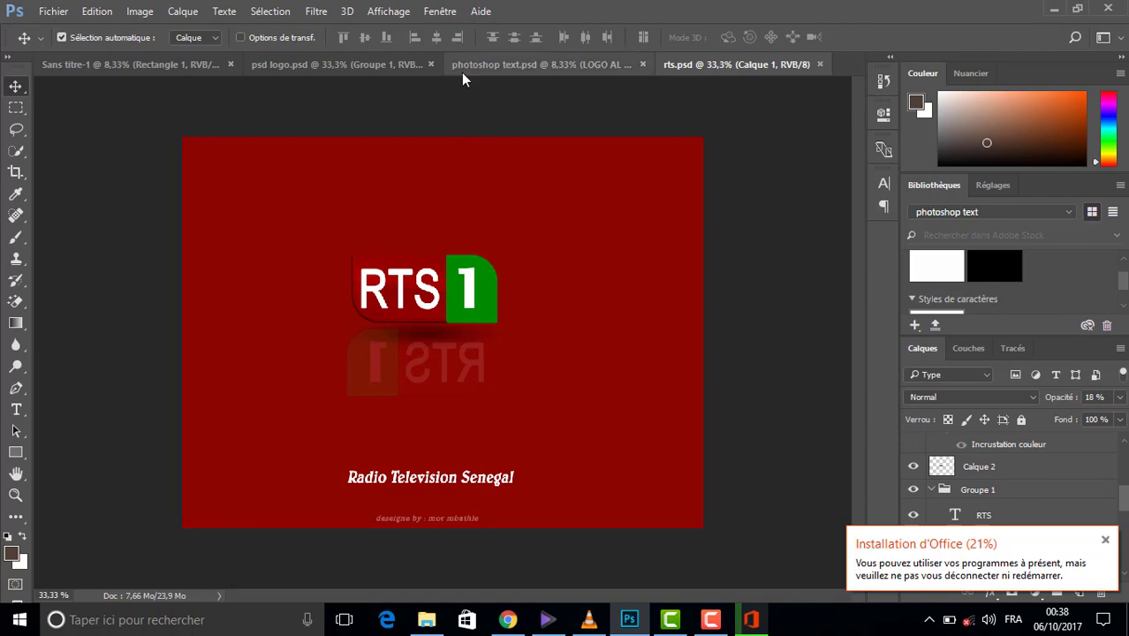
left_click(53, 10)
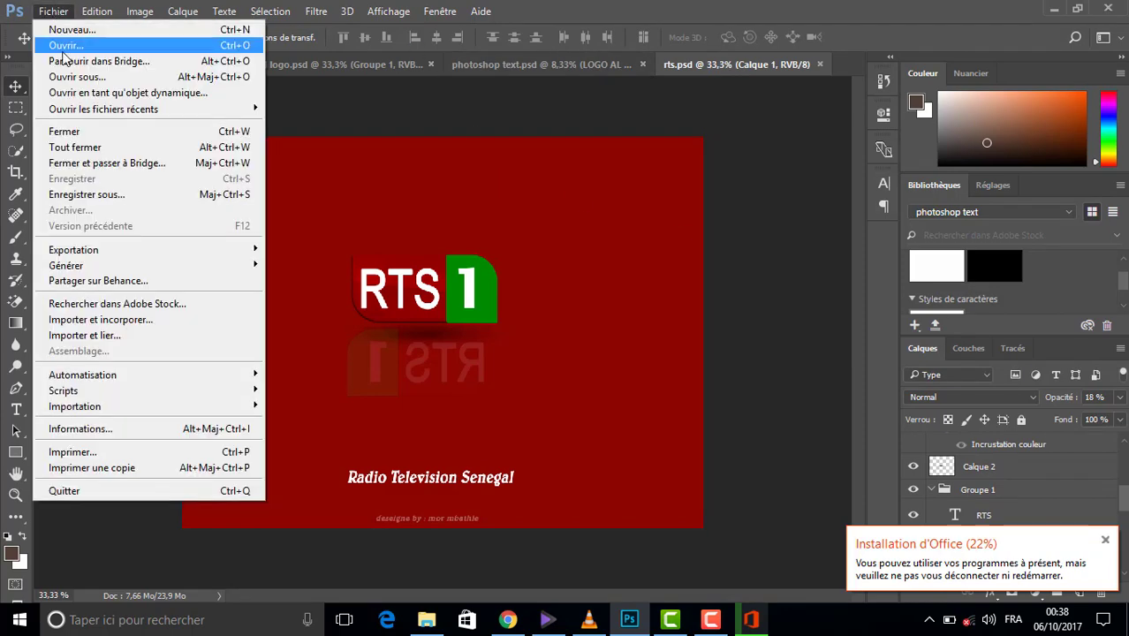
left_click(64, 46)
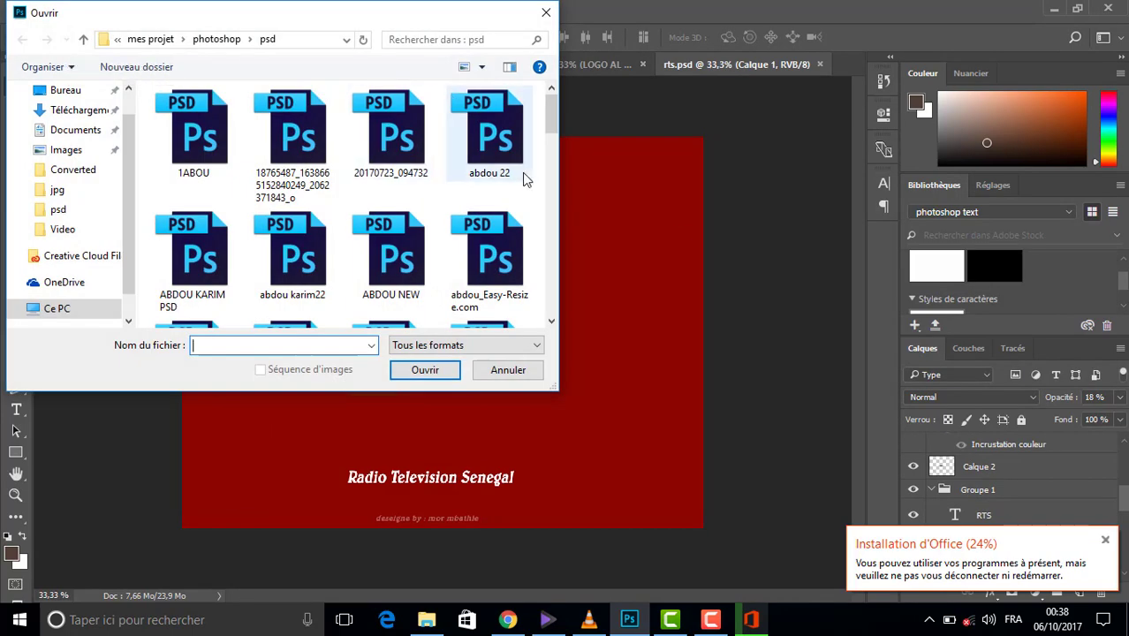
left_click(549, 322)
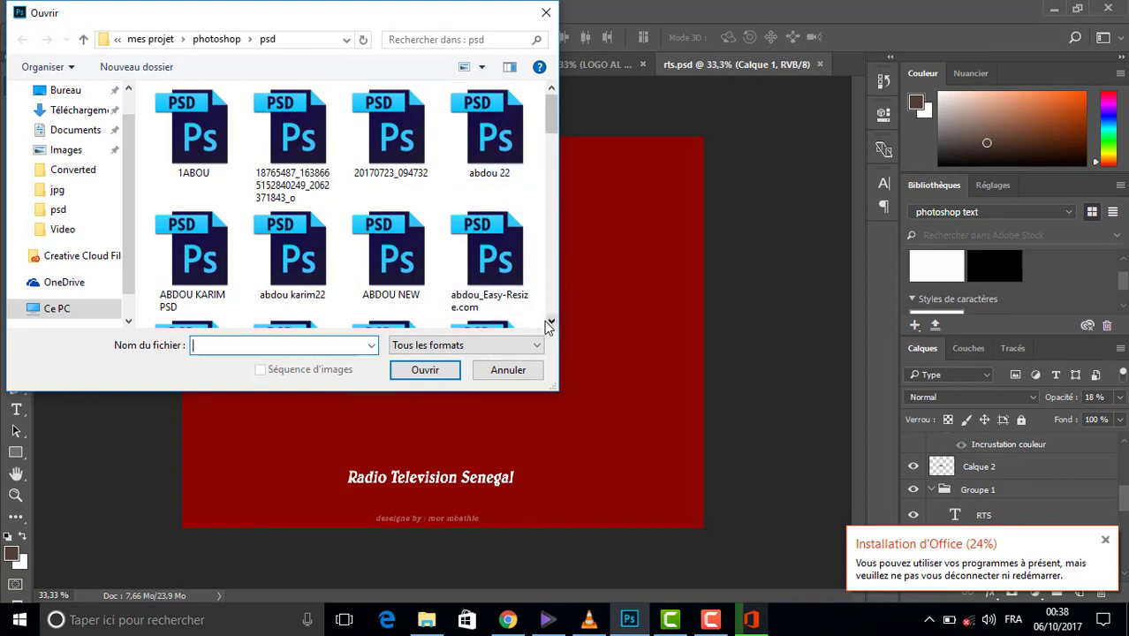
left_click(549, 322)
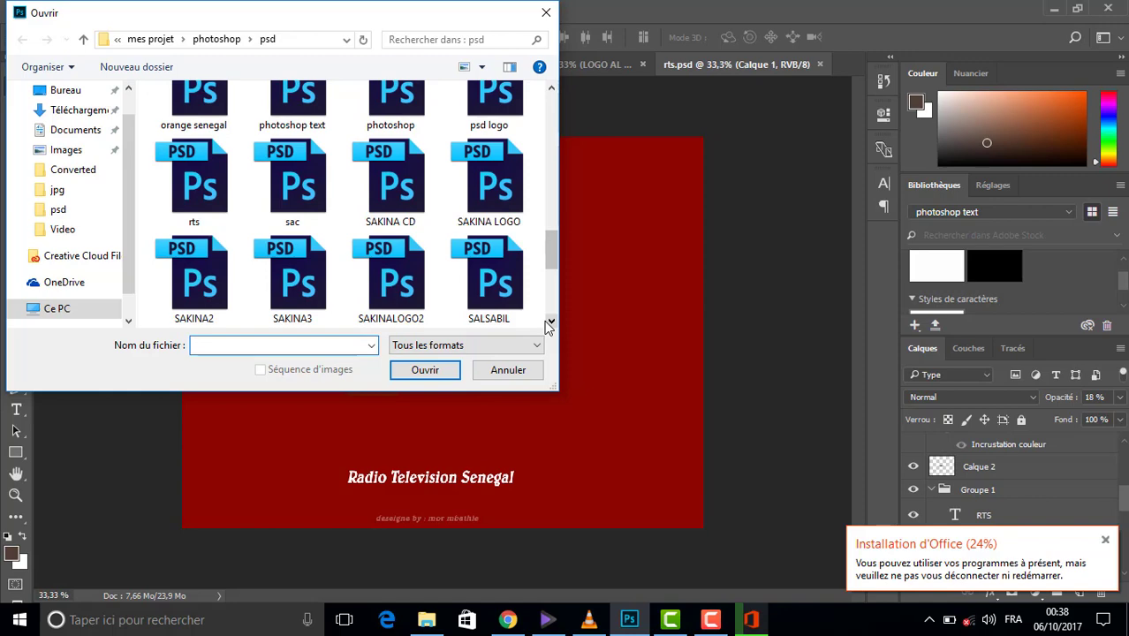
left_click(499, 292)
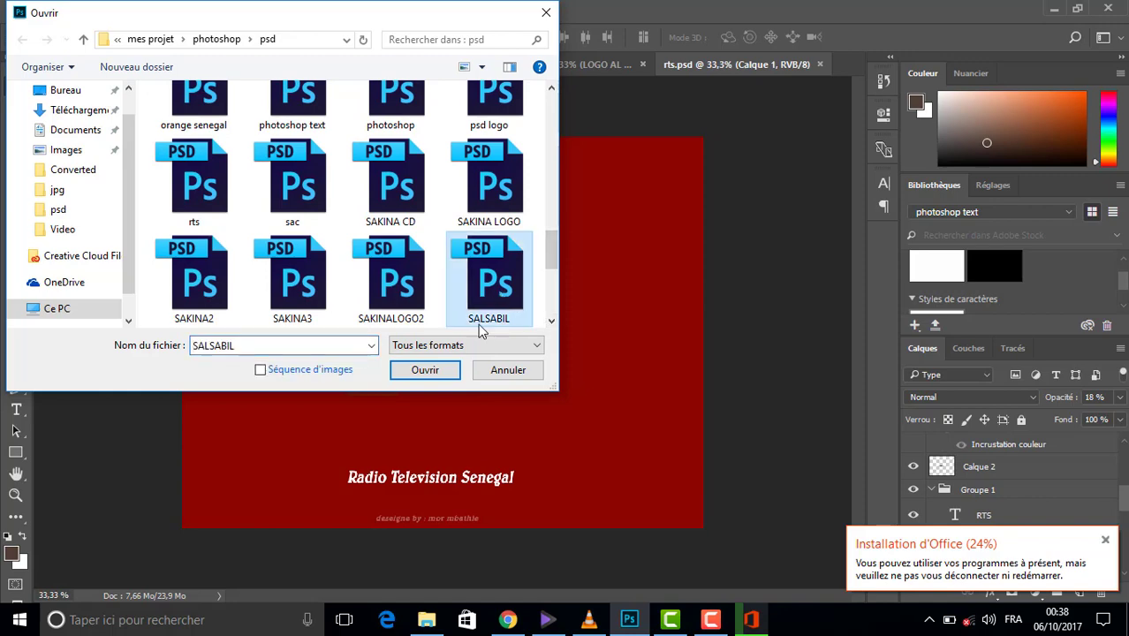
left_click(455, 370)
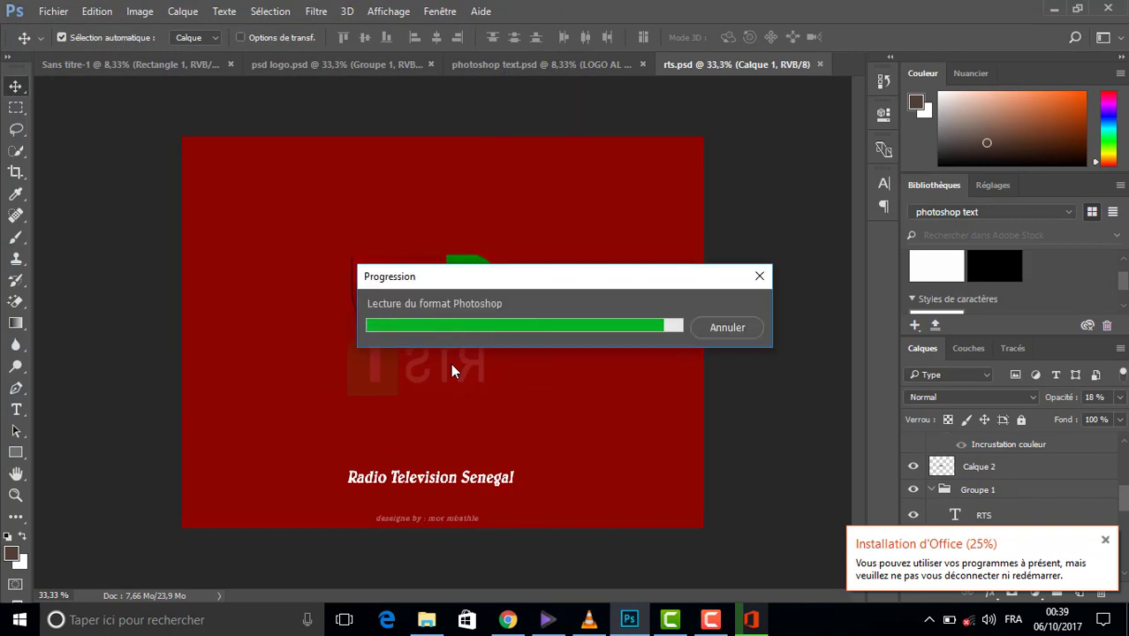
- Create a new library from SALSABIL.psd's character styles, colours, layer styles and smart objects, and check the Office installation progress
left_click(752, 621)
left_click(755, 623)
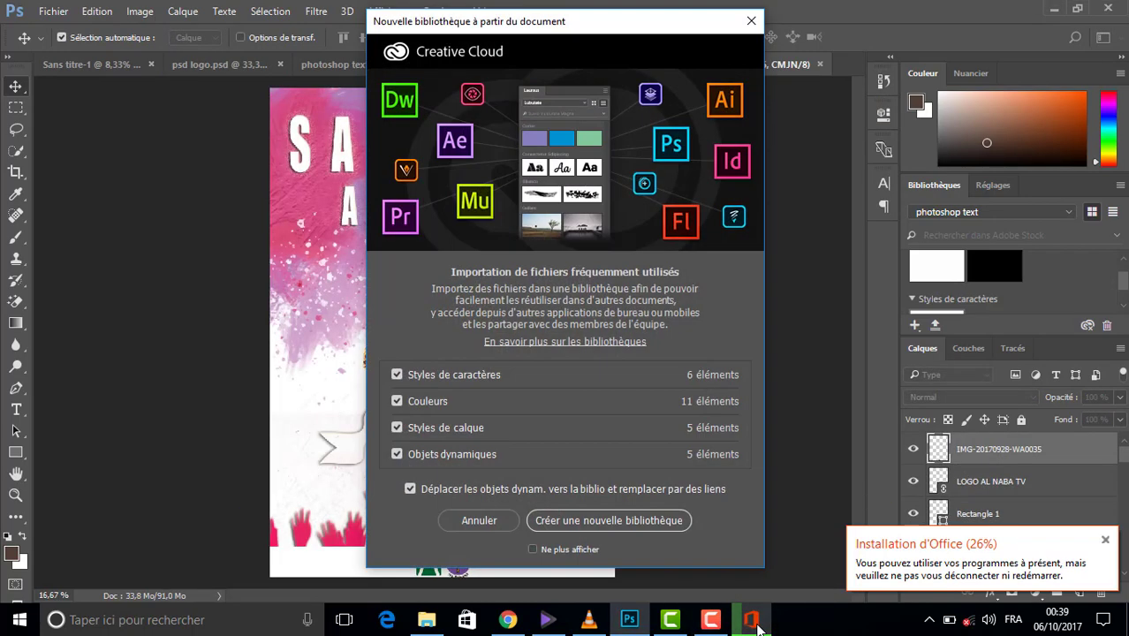
left_click(606, 520)
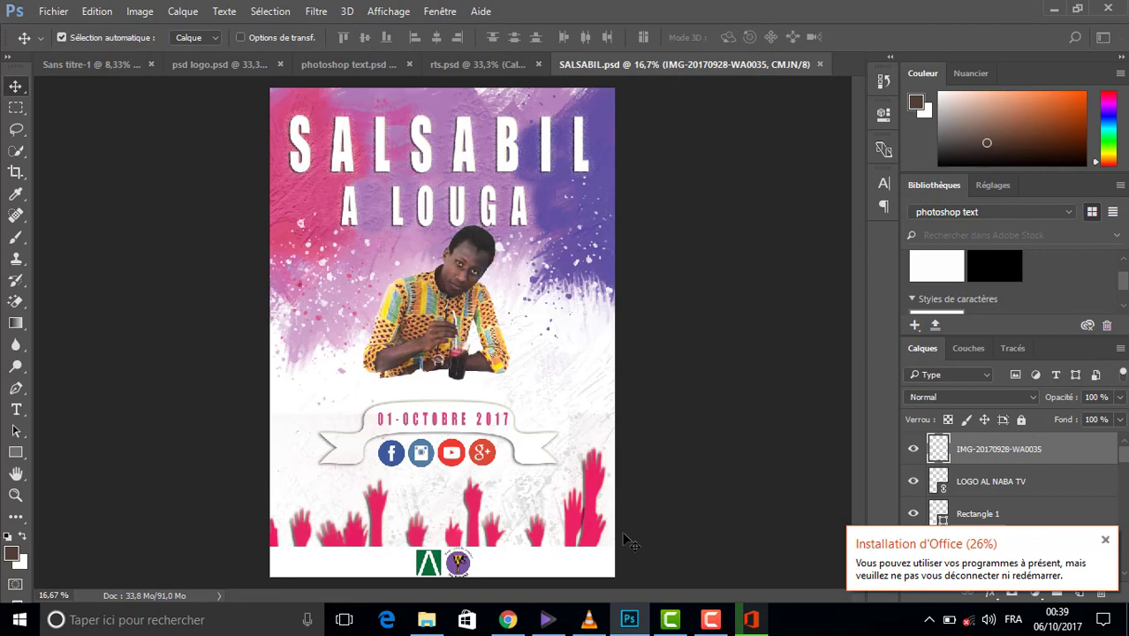
left_click(751, 621)
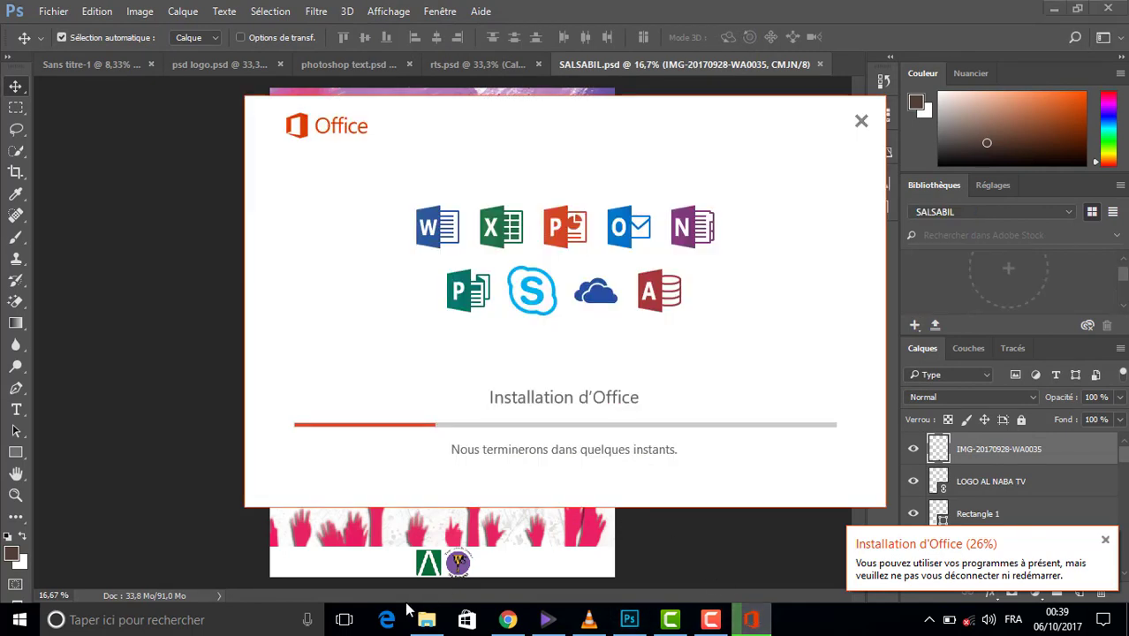
left_click(206, 525)
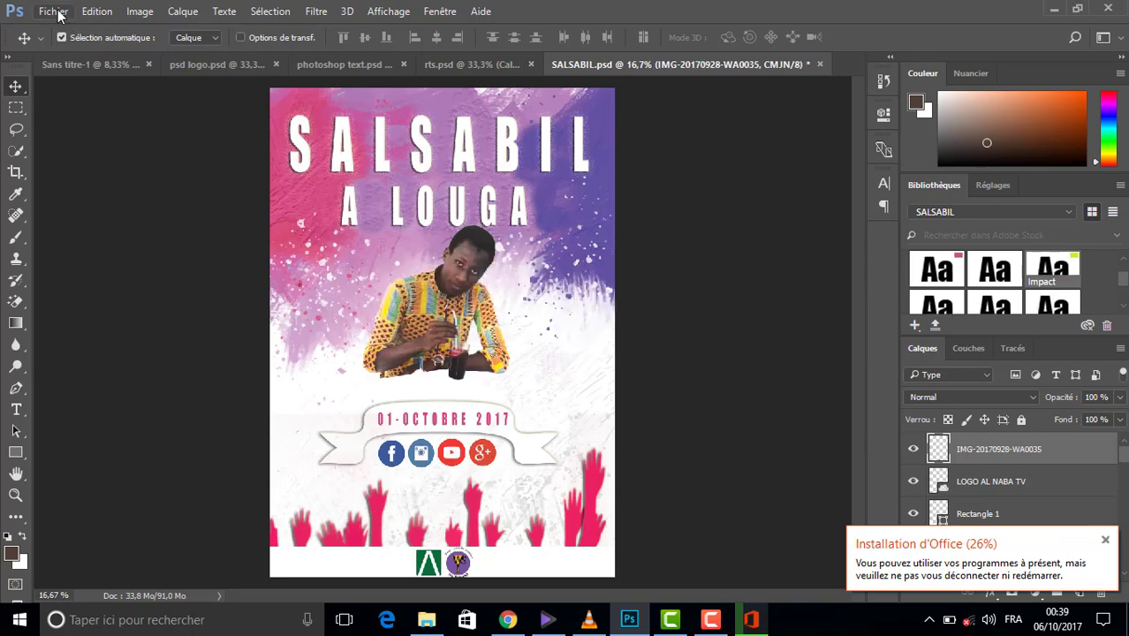
- Create a 24 x 18 inch landscape RGB document at 300 pixels per inch with a white background, and dismiss the Office installation notification
left_click(55, 11)
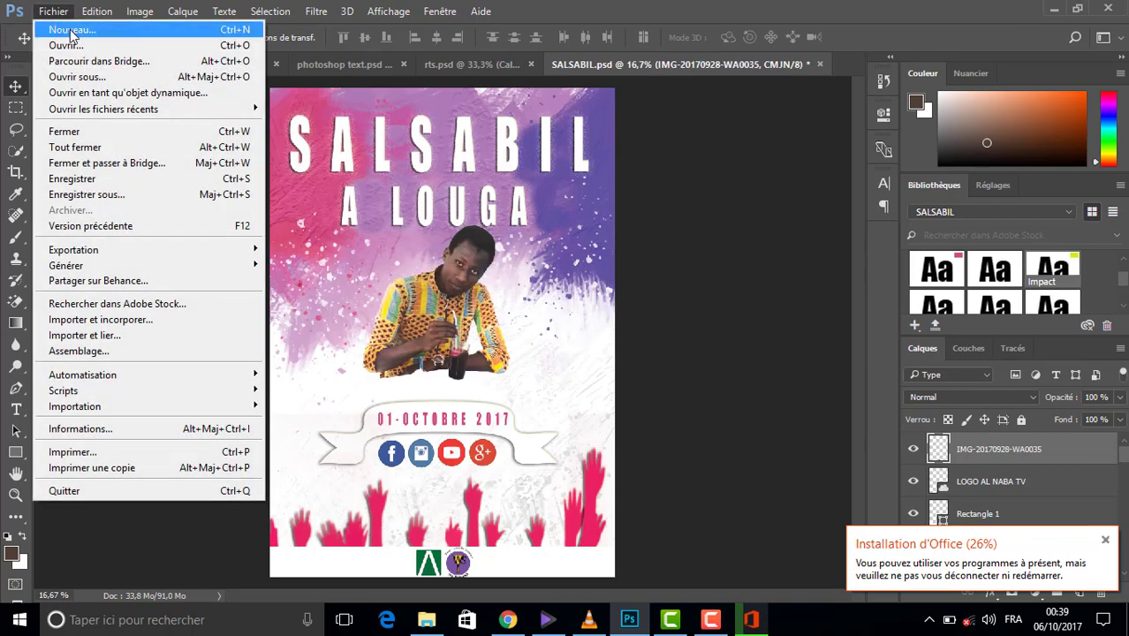
left_click(72, 32)
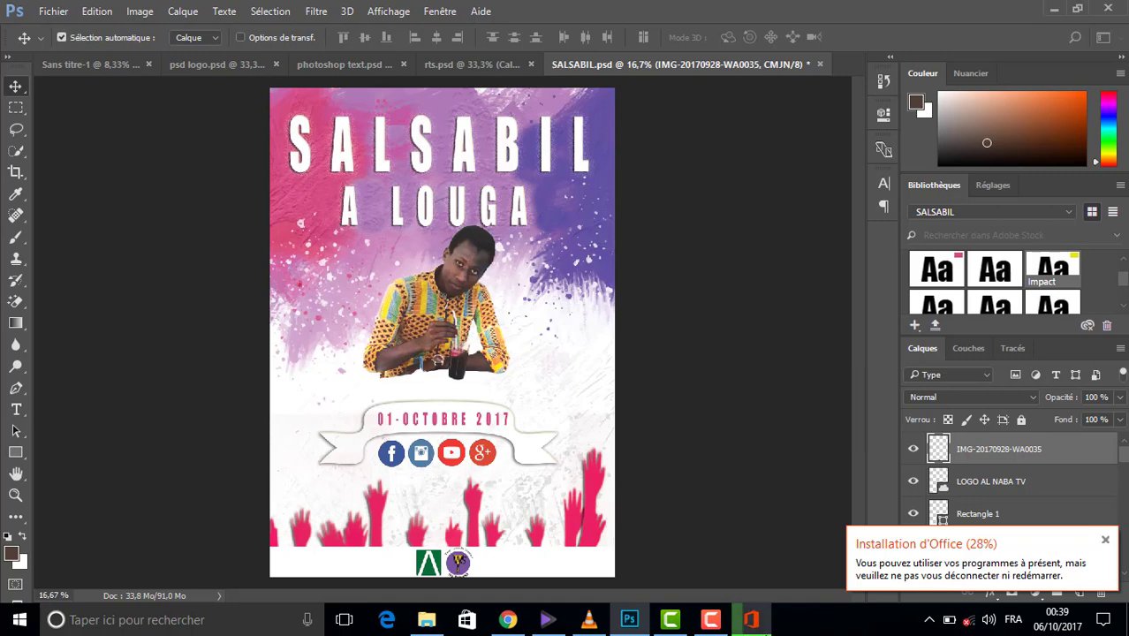
left_click(751, 621)
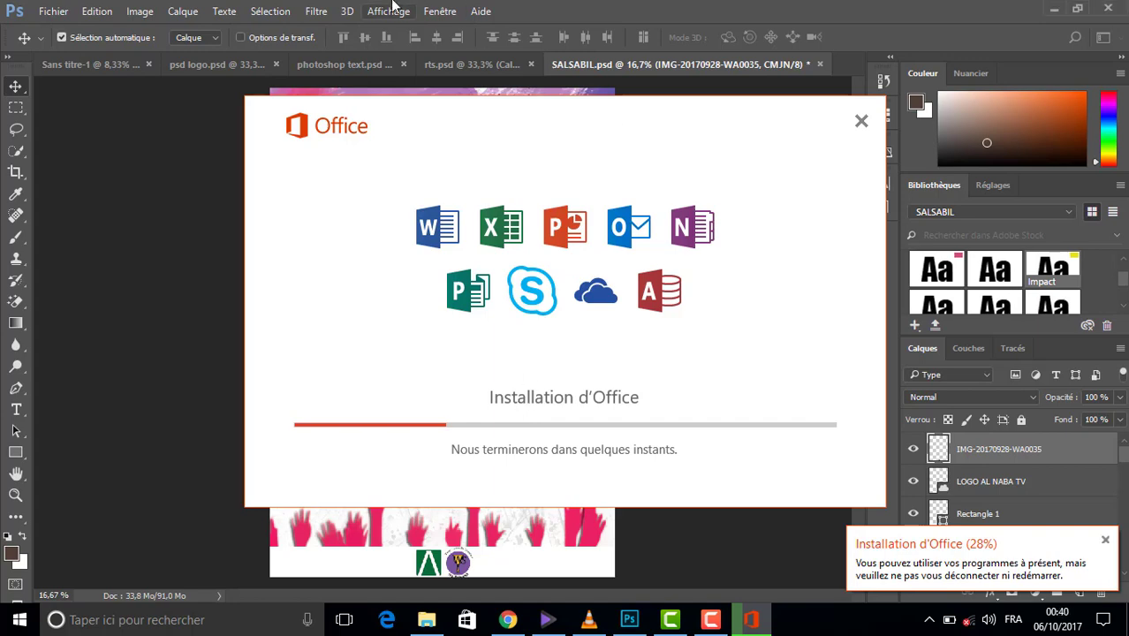
key("ctrl+n")
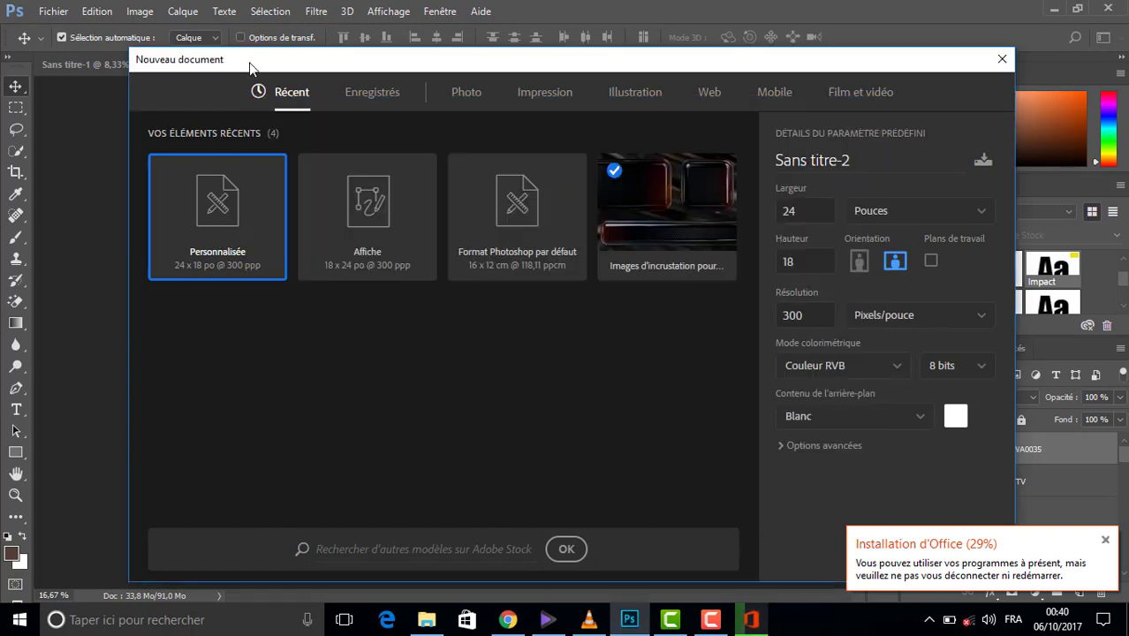
left_click(256, 70)
left_click(1104, 543)
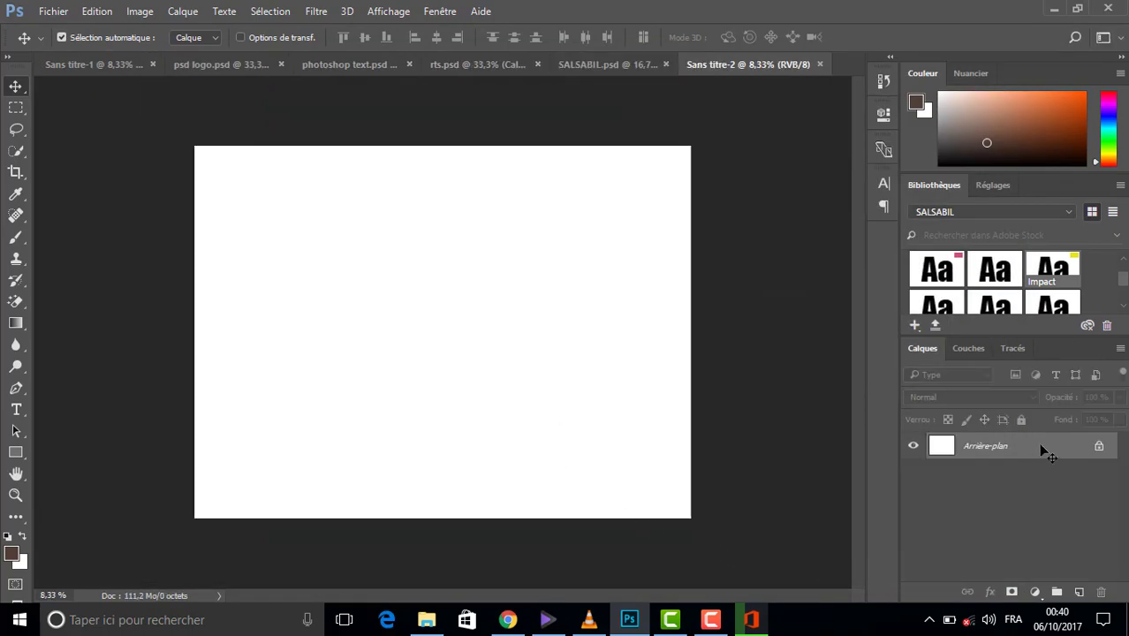
- Unlock the background layer of the new document and add a gradient fill layer above it
left_click(1099, 447)
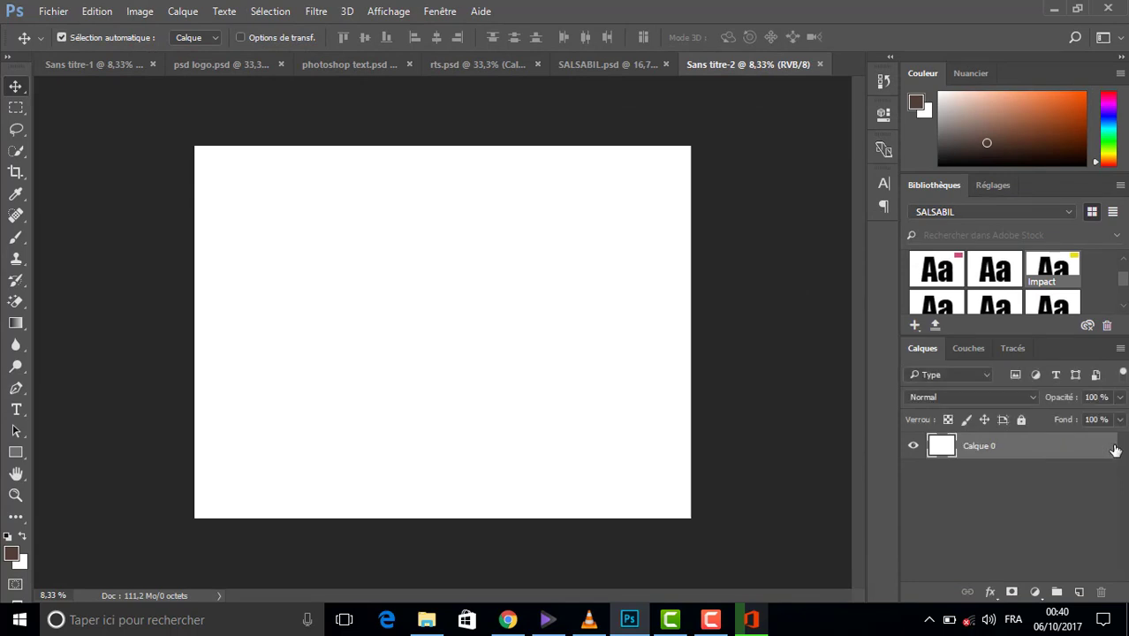
left_click(1034, 592)
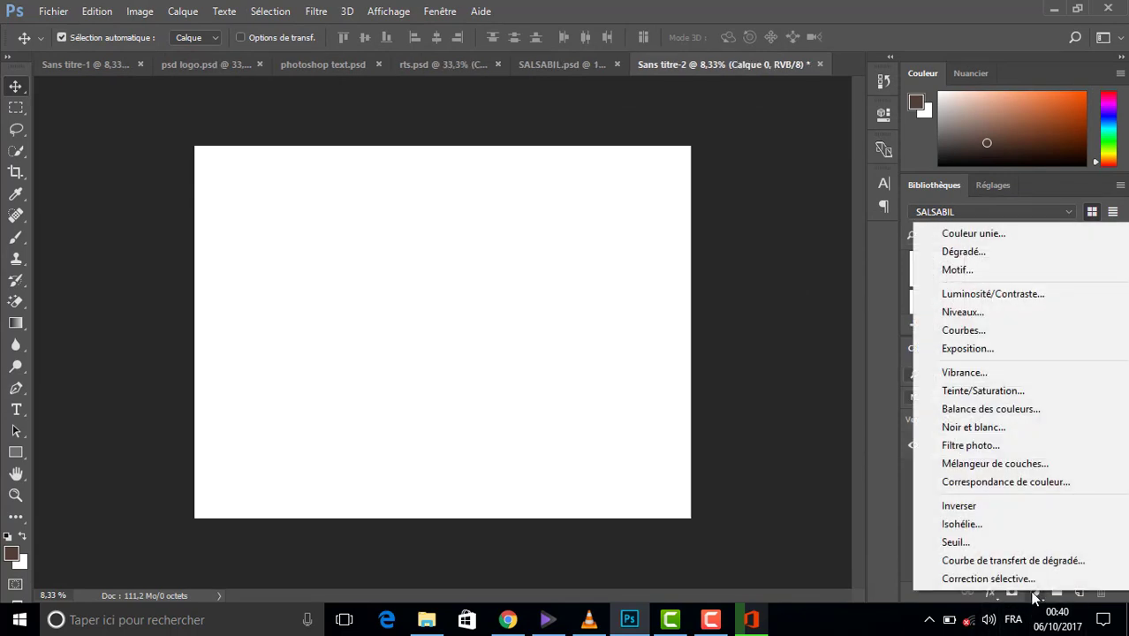
left_click(1005, 250)
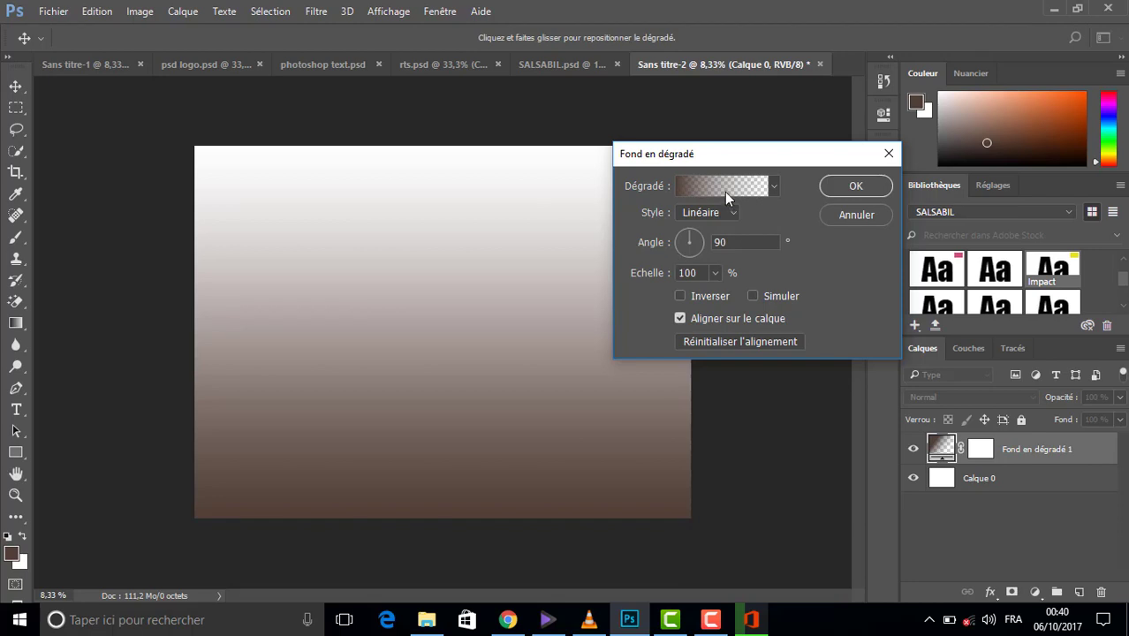
- Set the starting colour stop of the fill layer's gradient to light blue 82b1d1
left_click(724, 193)
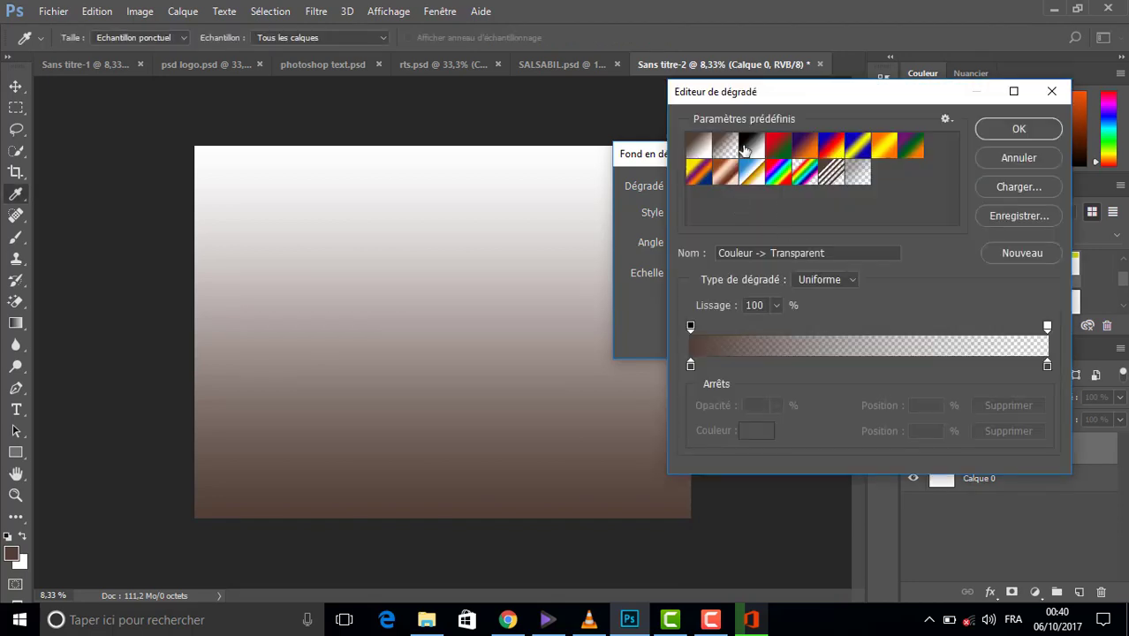
left_click(689, 364)
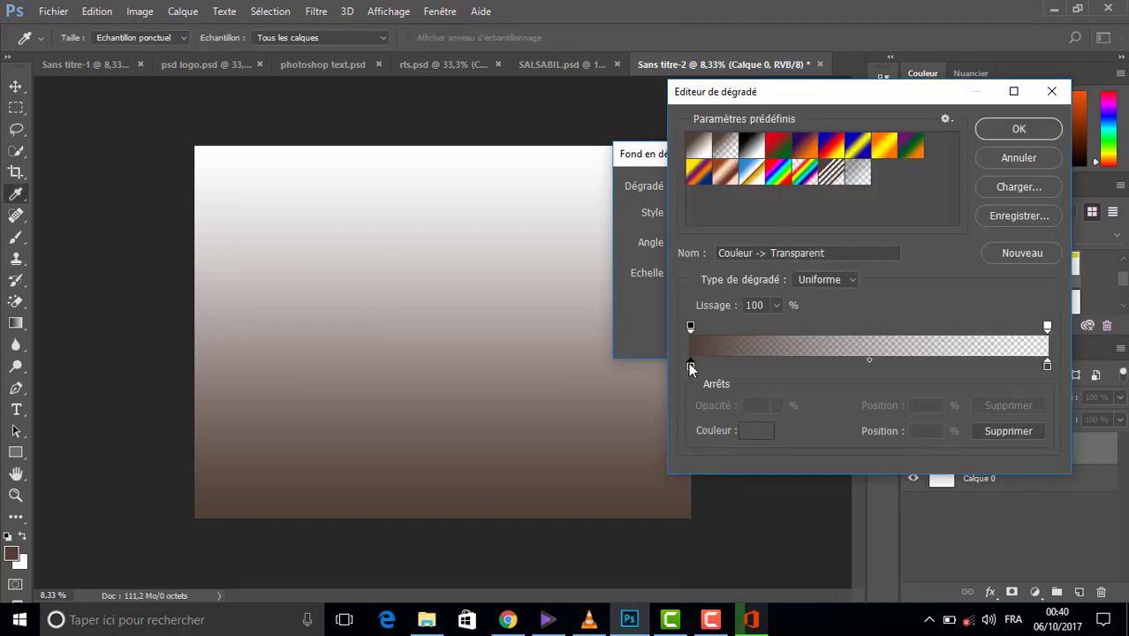
left_click(750, 428)
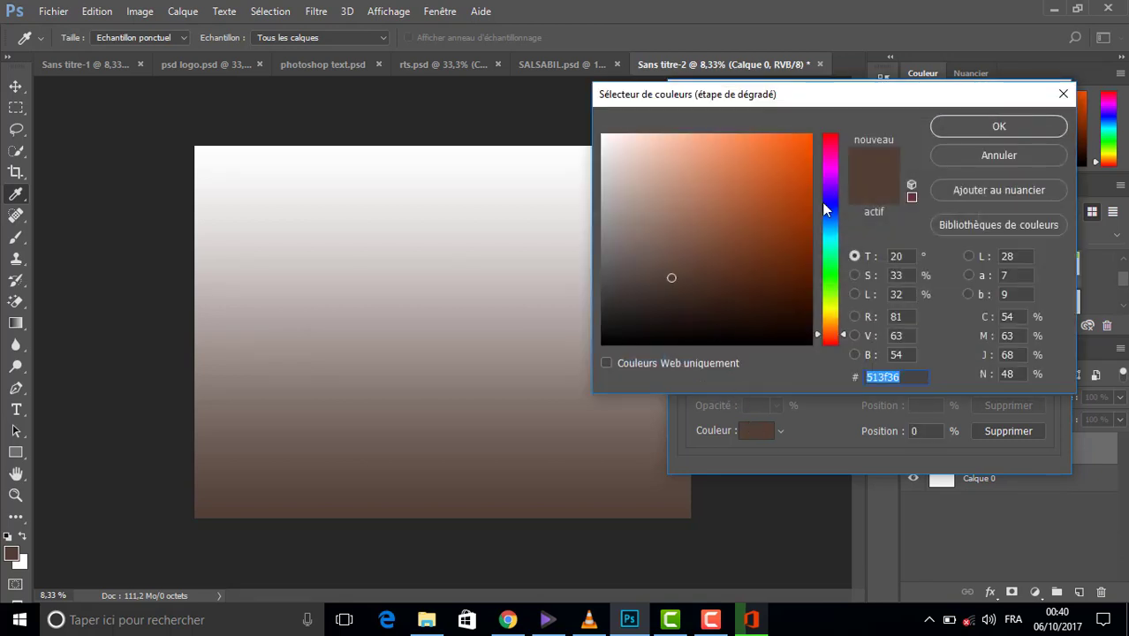
left_click(830, 225)
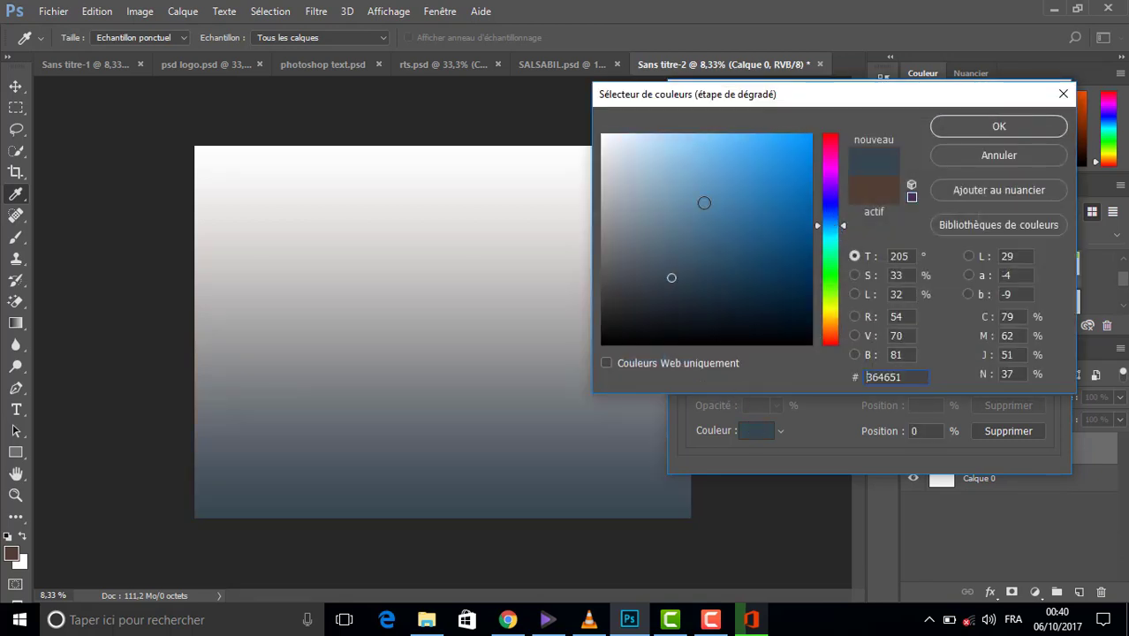
left_click(698, 198)
left_click(689, 173)
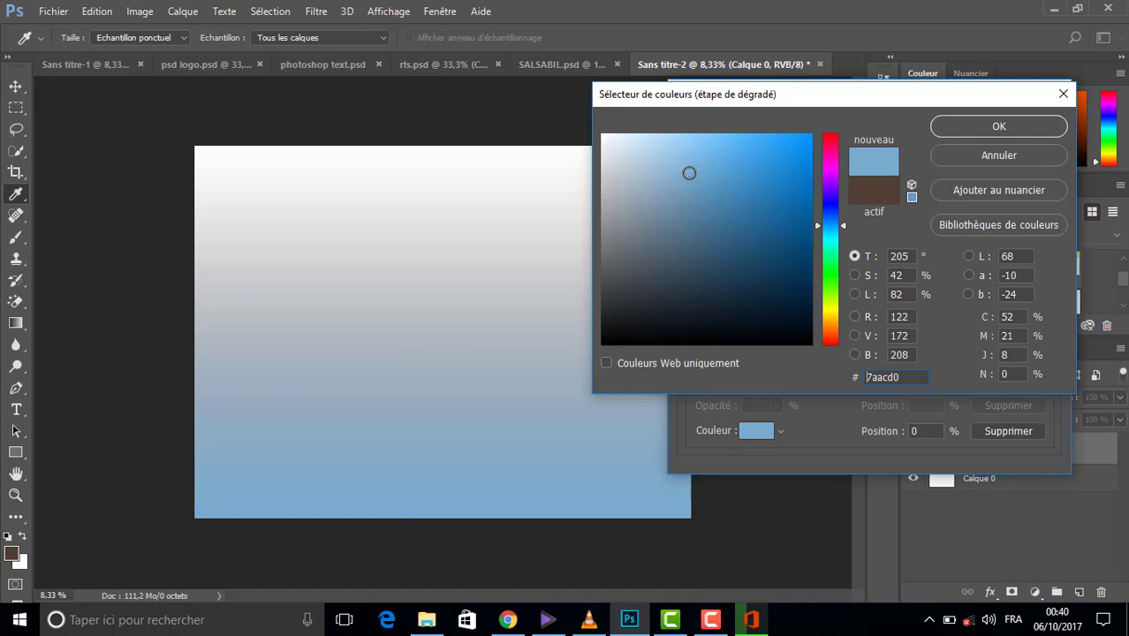
left_click(681, 172)
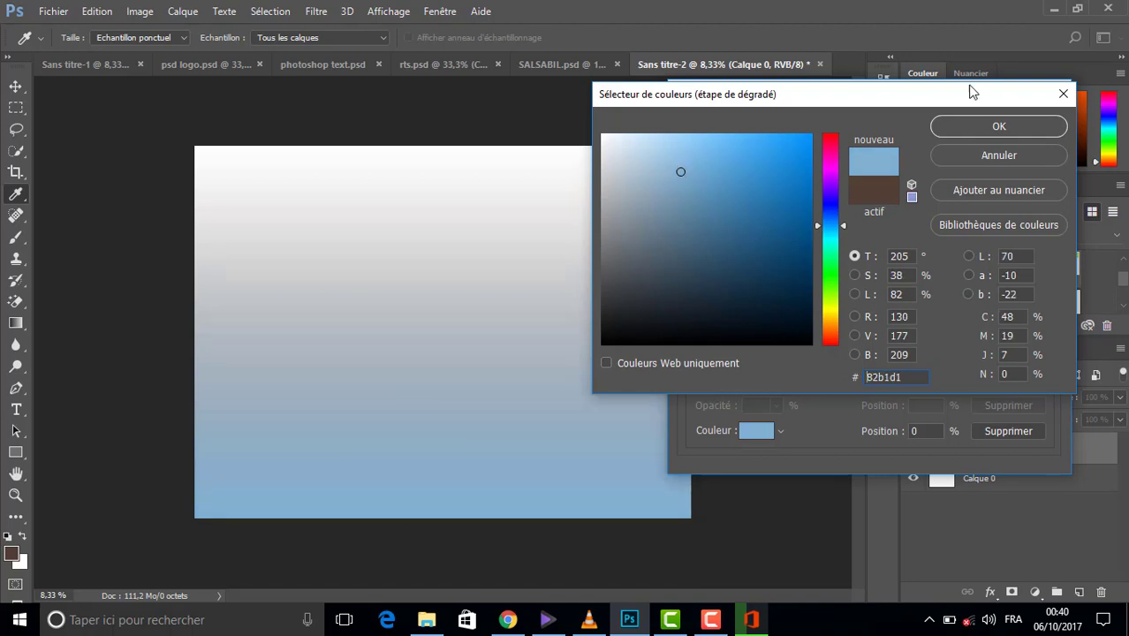
left_click(974, 124)
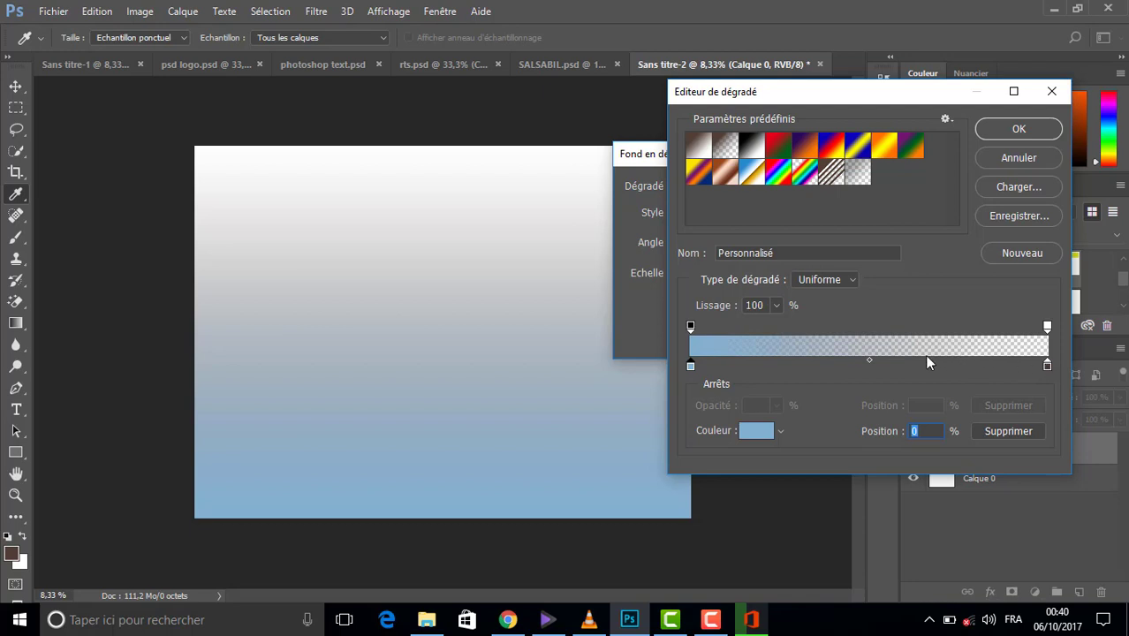
- Set the gradient's end colour stop to turquoise 05adc1 and shift the midpoint between the two stops to 73%
left_click(1047, 365)
left_click(752, 431)
left_click_drag(827, 226, 834, 237)
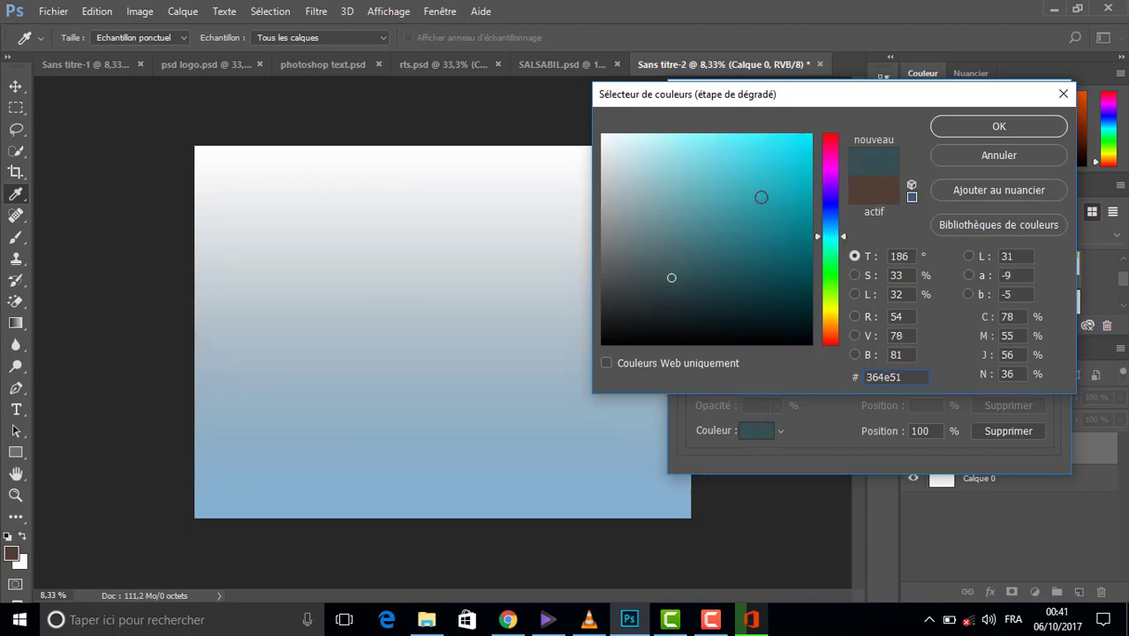
left_click_drag(758, 194, 756, 155)
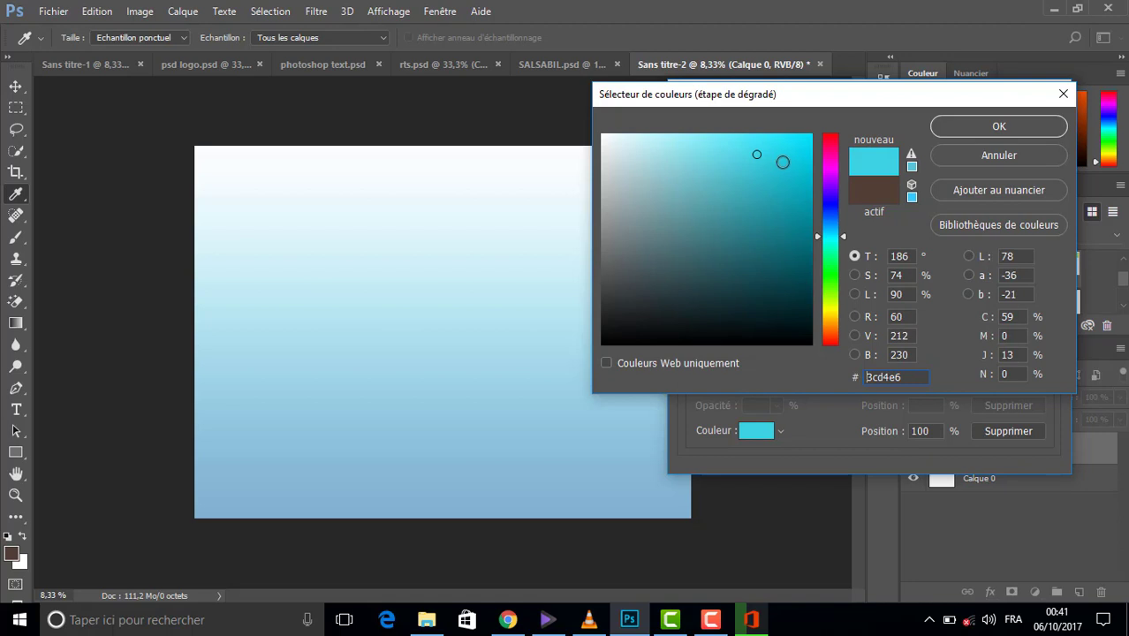
left_click(780, 162)
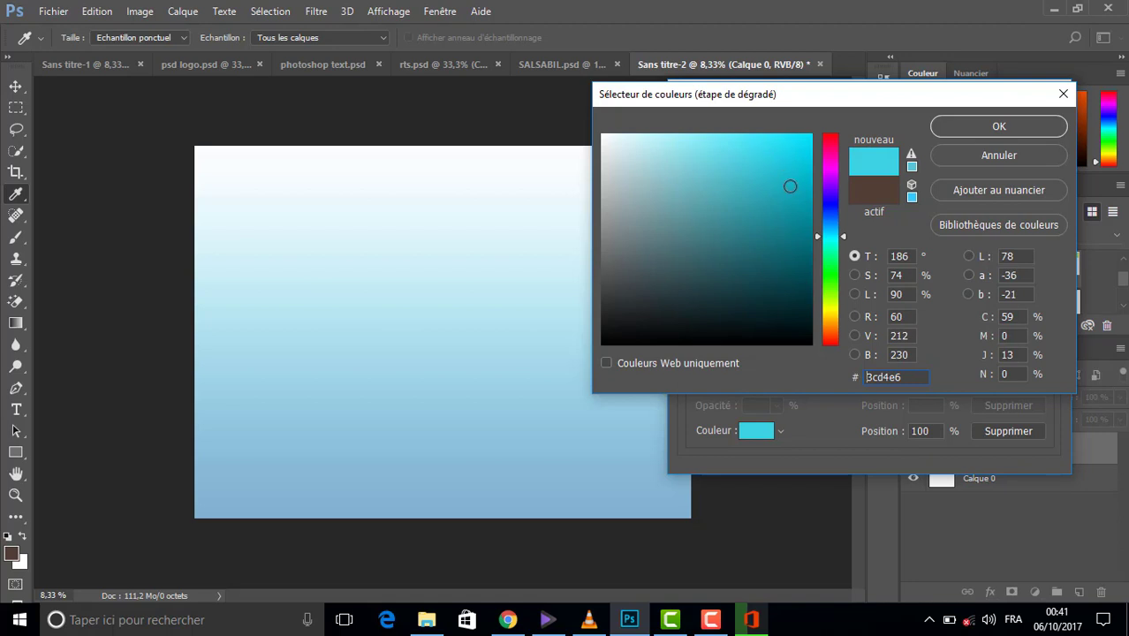
left_click(806, 185)
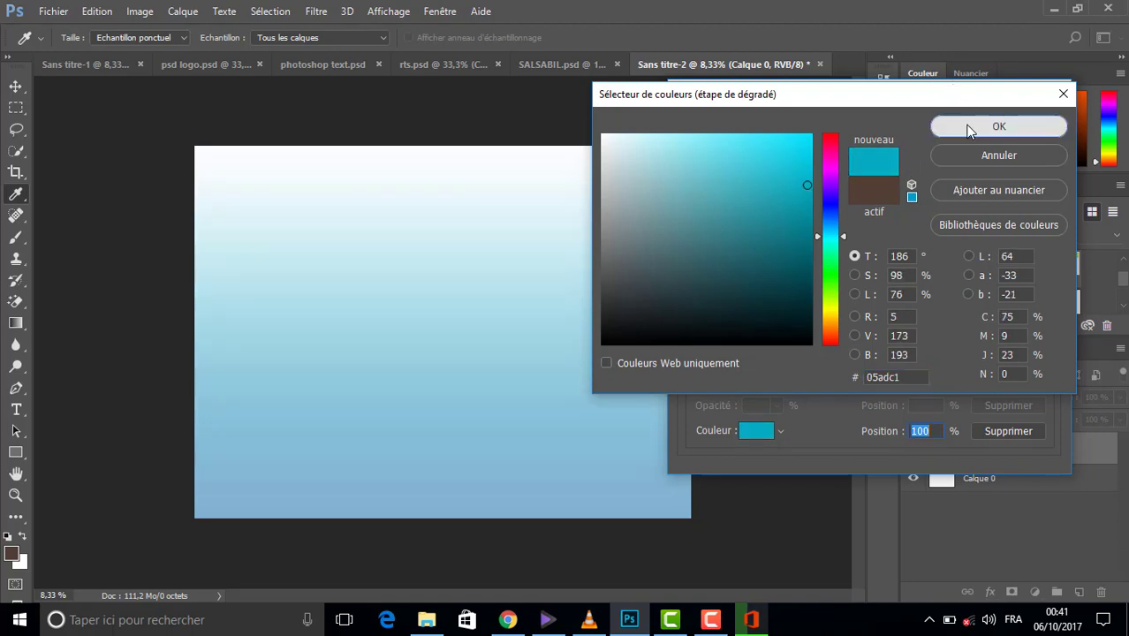
left_click(969, 130)
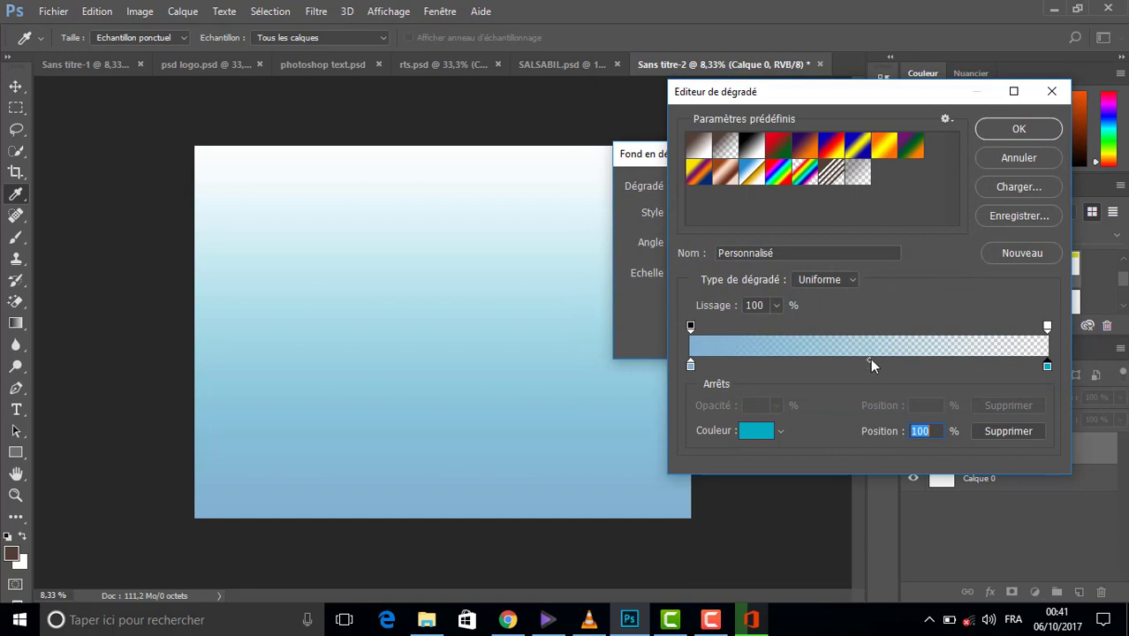
left_click_drag(869, 360, 952, 362)
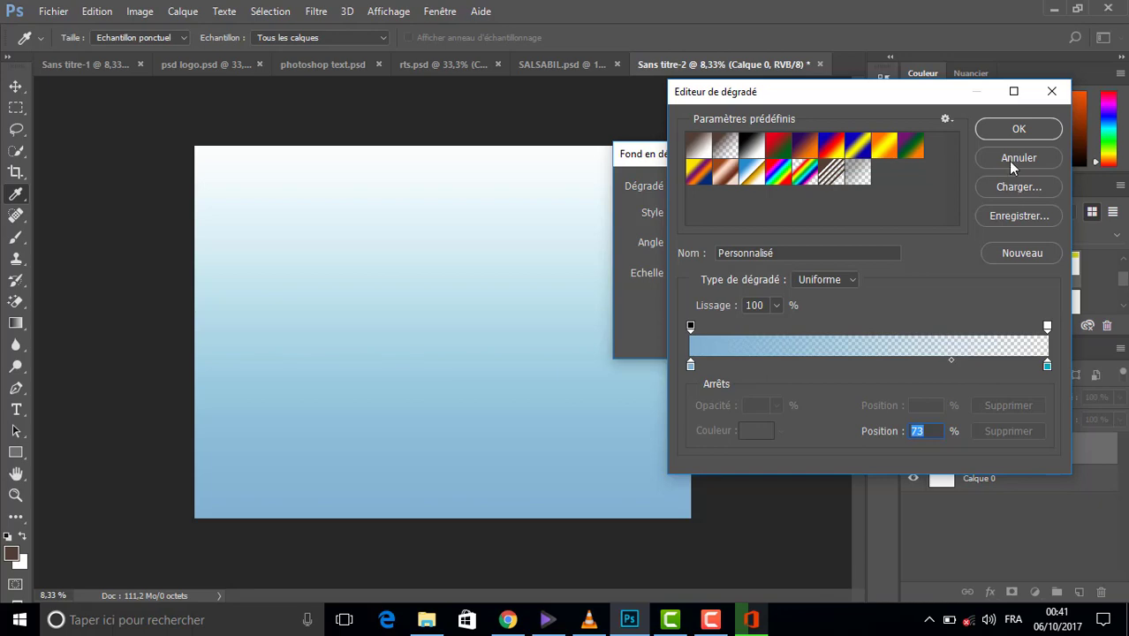
- Load the CHROMES gradient set from the art > gardien folder in les setings de photoshop into the gradient presets
left_click(1012, 188)
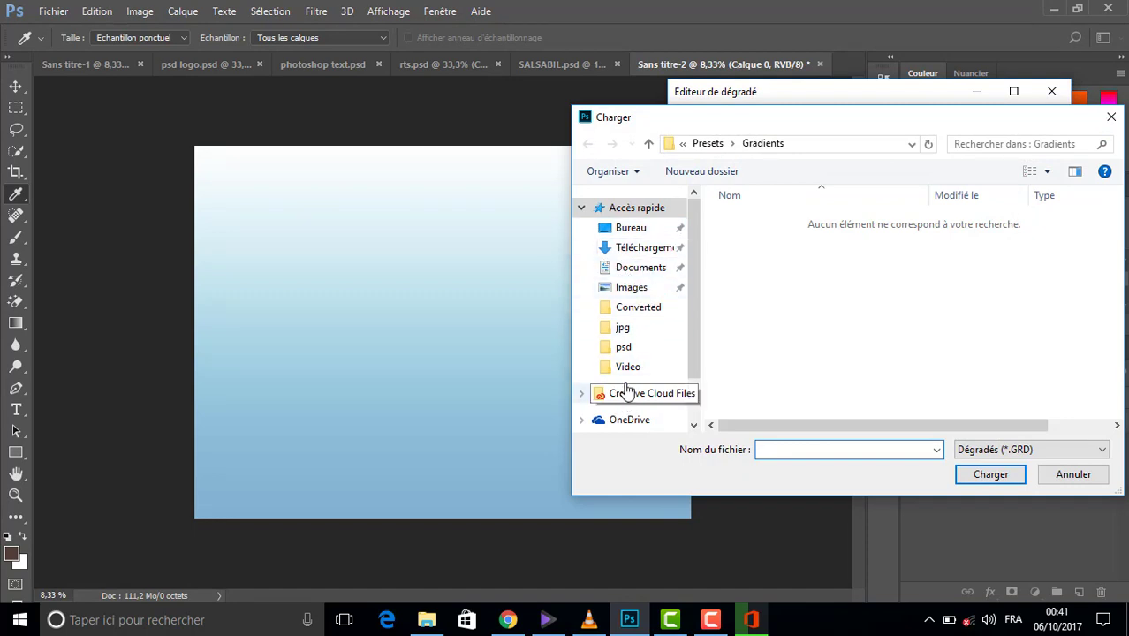
left_click_drag(693, 249, 693, 300)
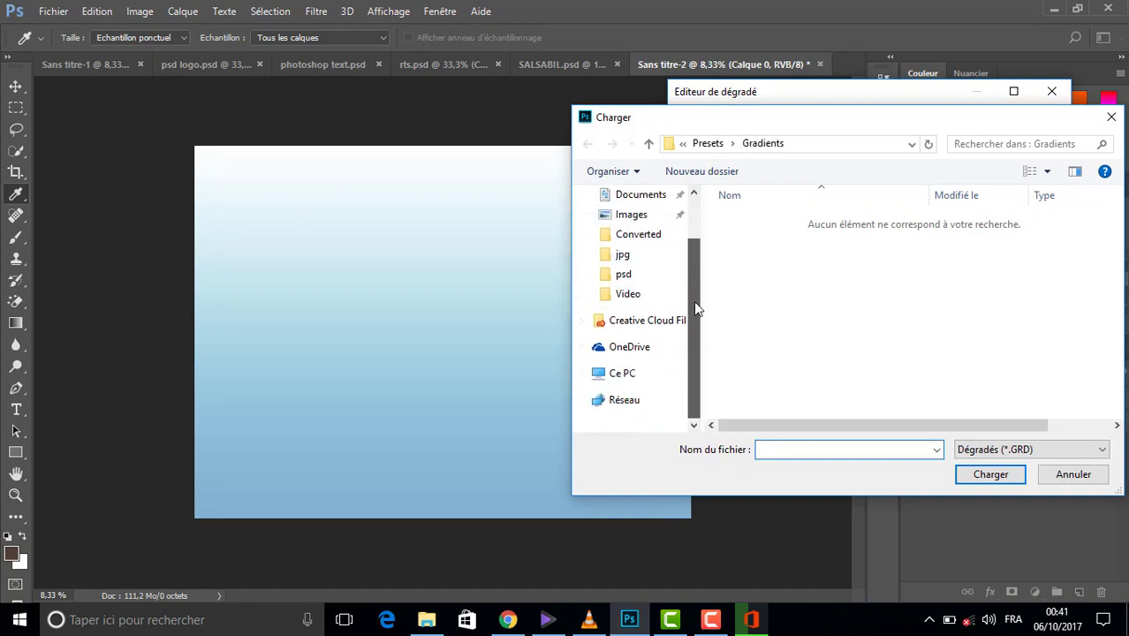
left_click(639, 273)
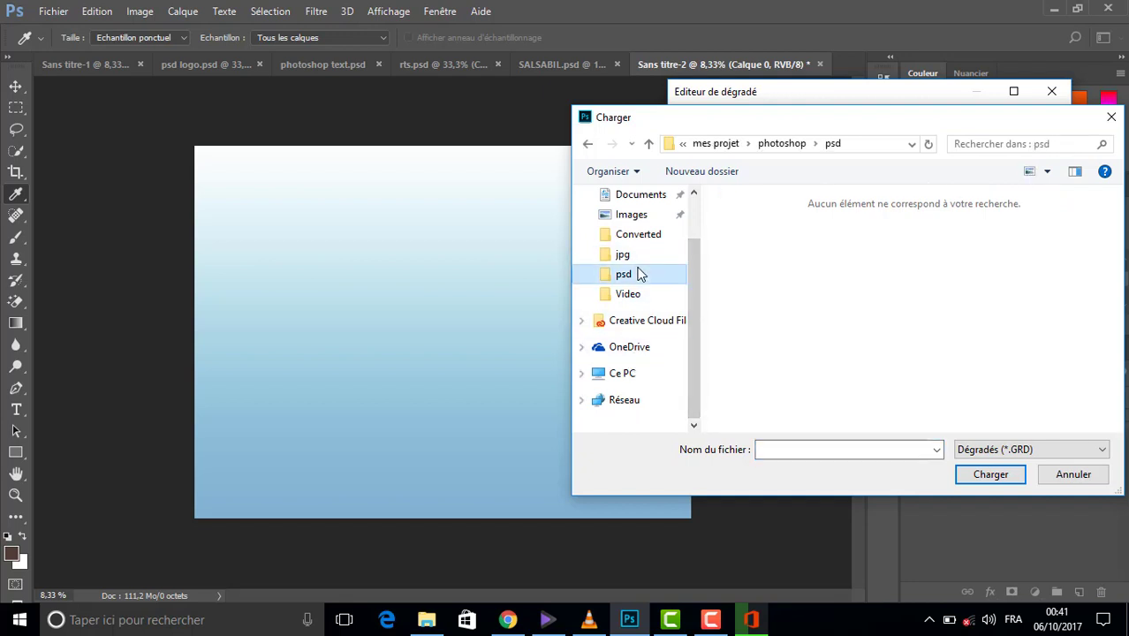
left_click(782, 144)
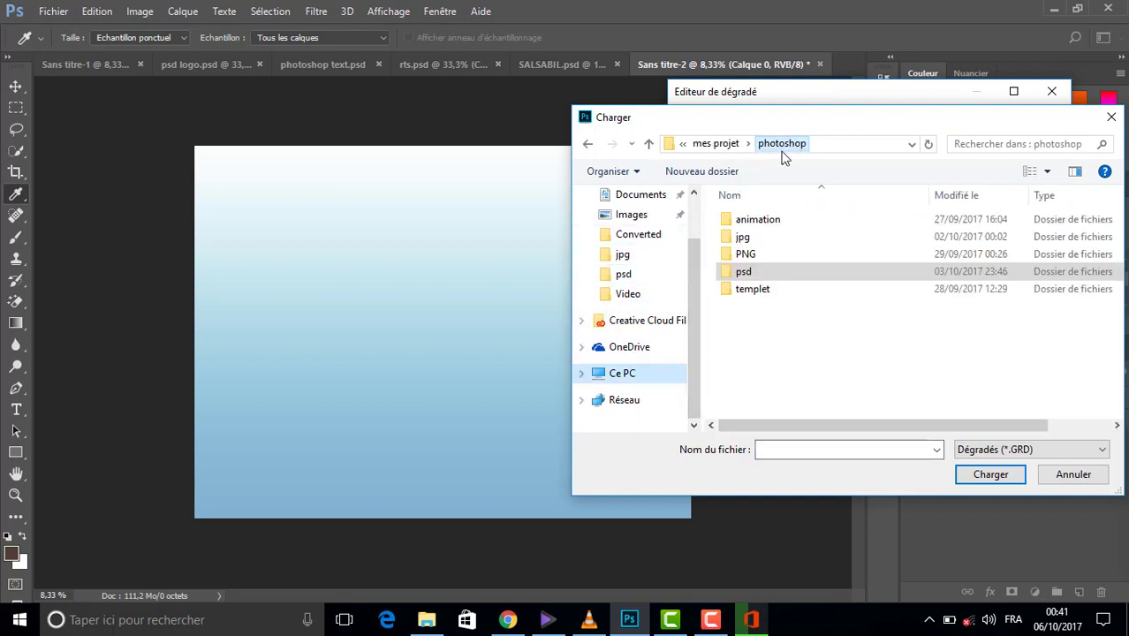
left_click(711, 143)
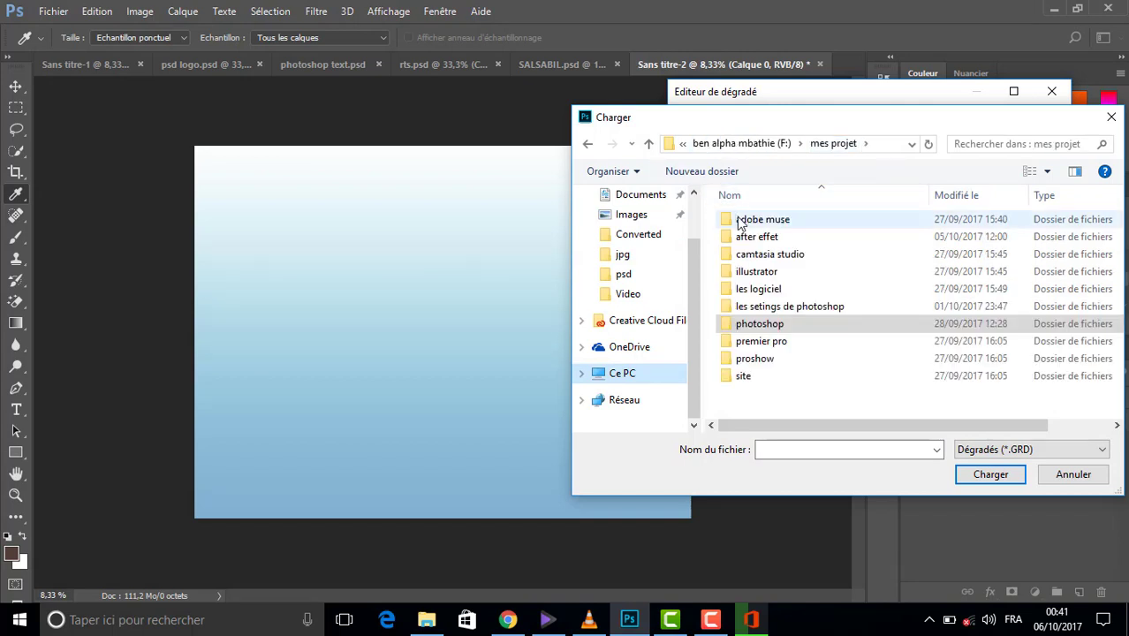
double_click(756, 306)
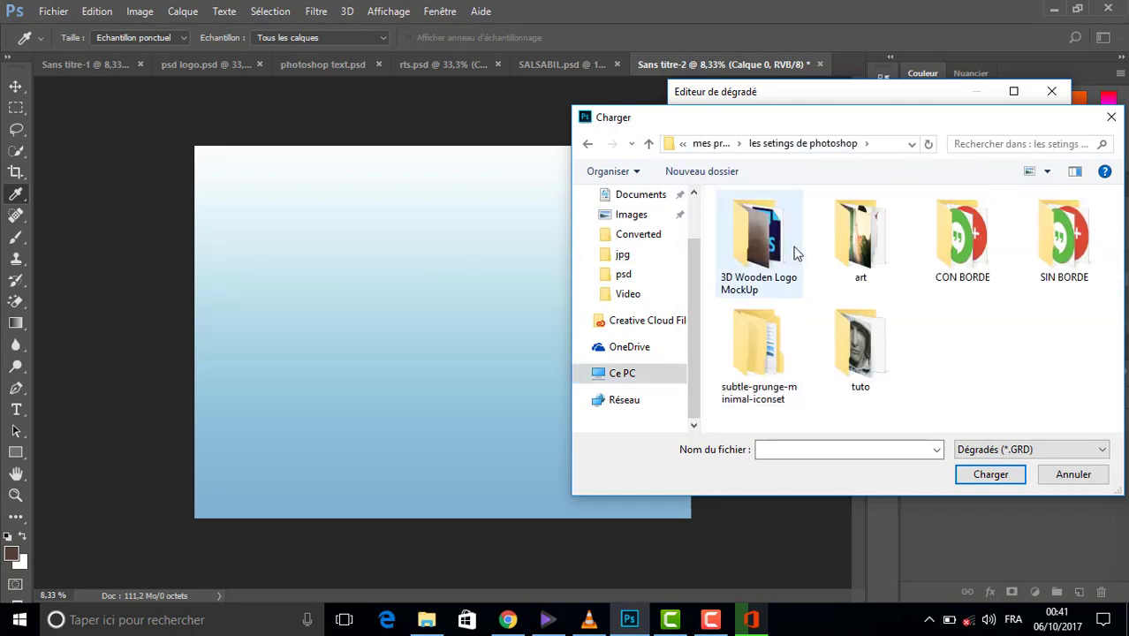
double_click(848, 248)
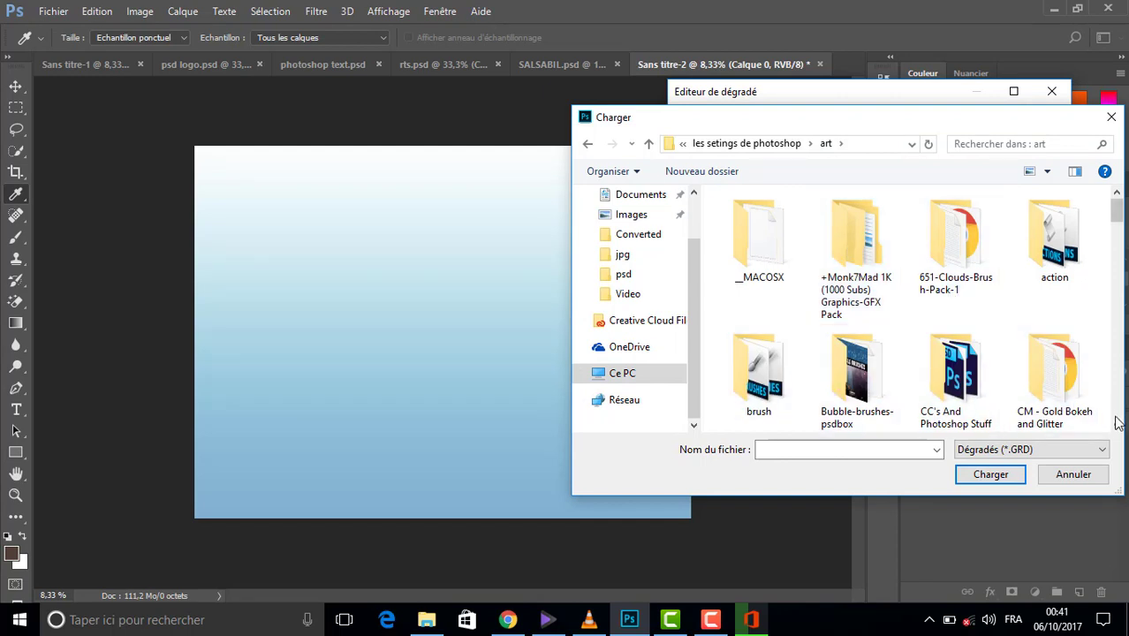
scroll(1116, 426, "down", 3)
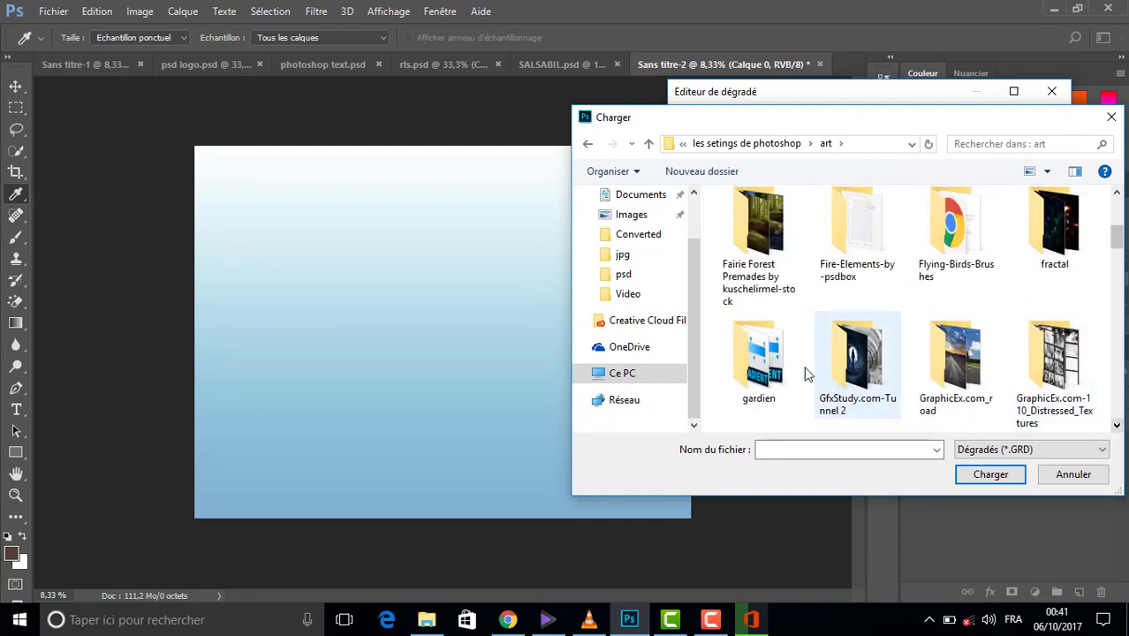
double_click(776, 378)
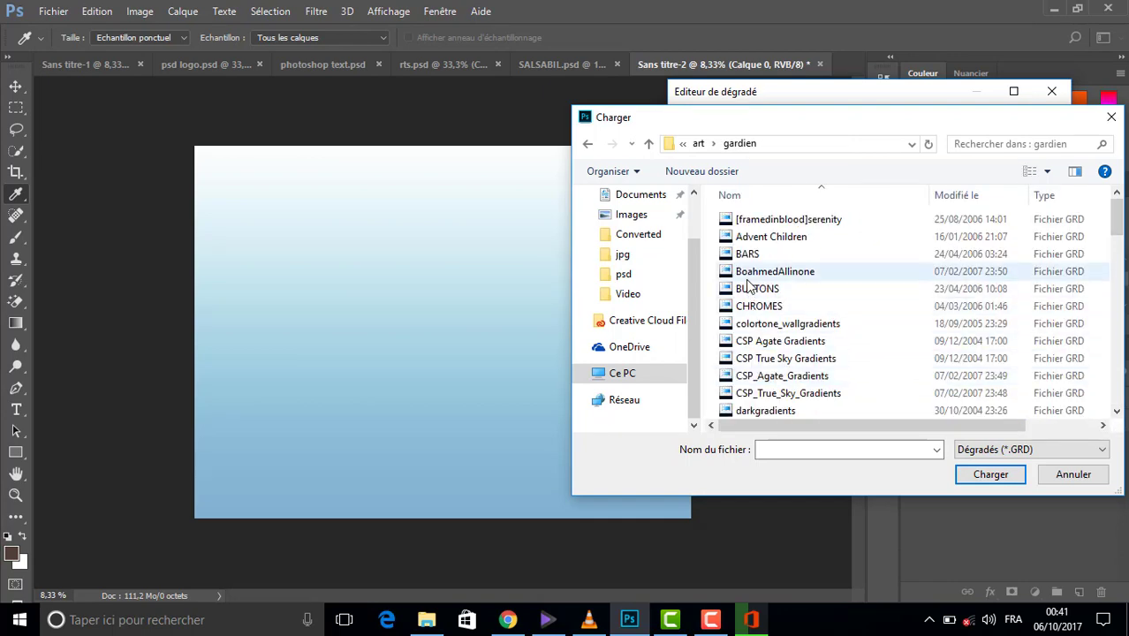
left_click(758, 309)
double_click(758, 309)
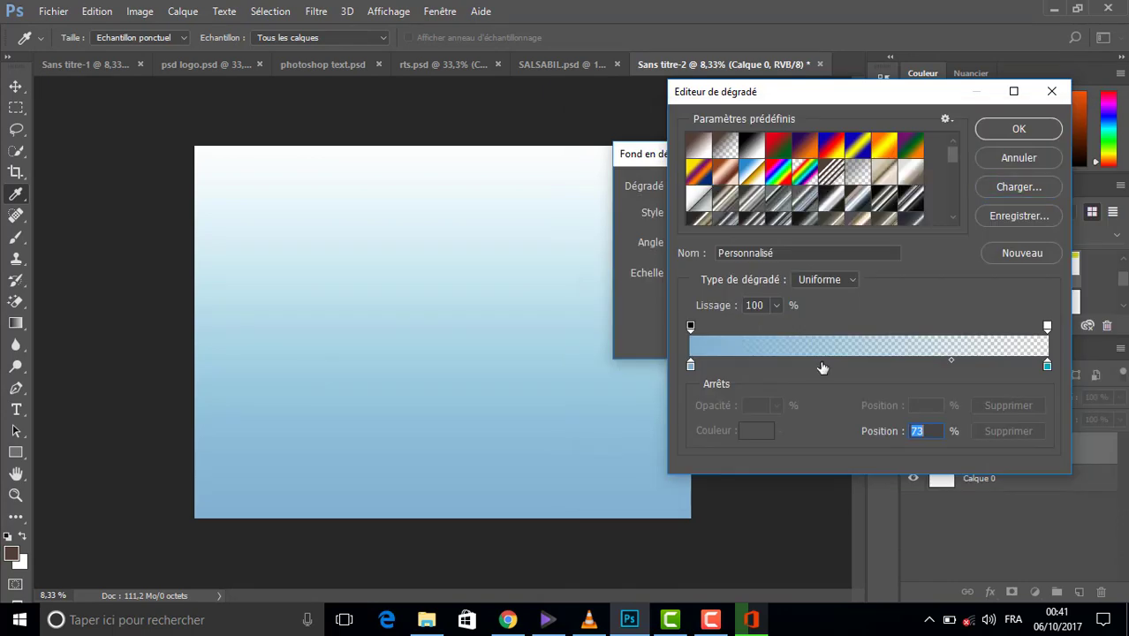
- Apply the red can 30c preset from the loaded chrome gradients to the fill layer's gradient
left_click(952, 218)
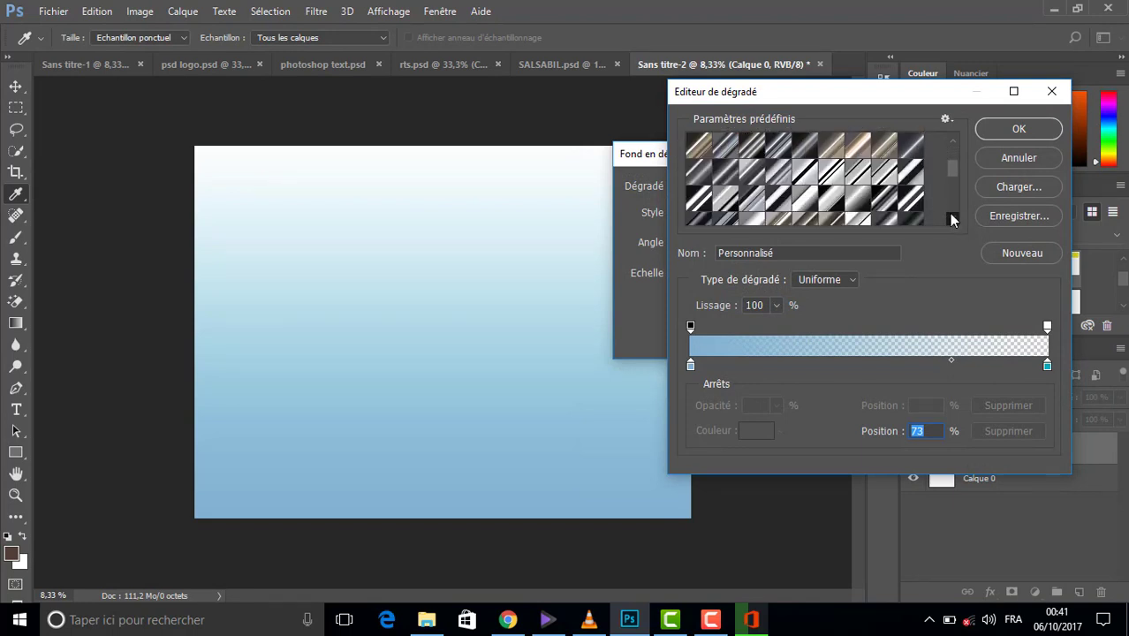
left_click_drag(951, 218, 951, 218)
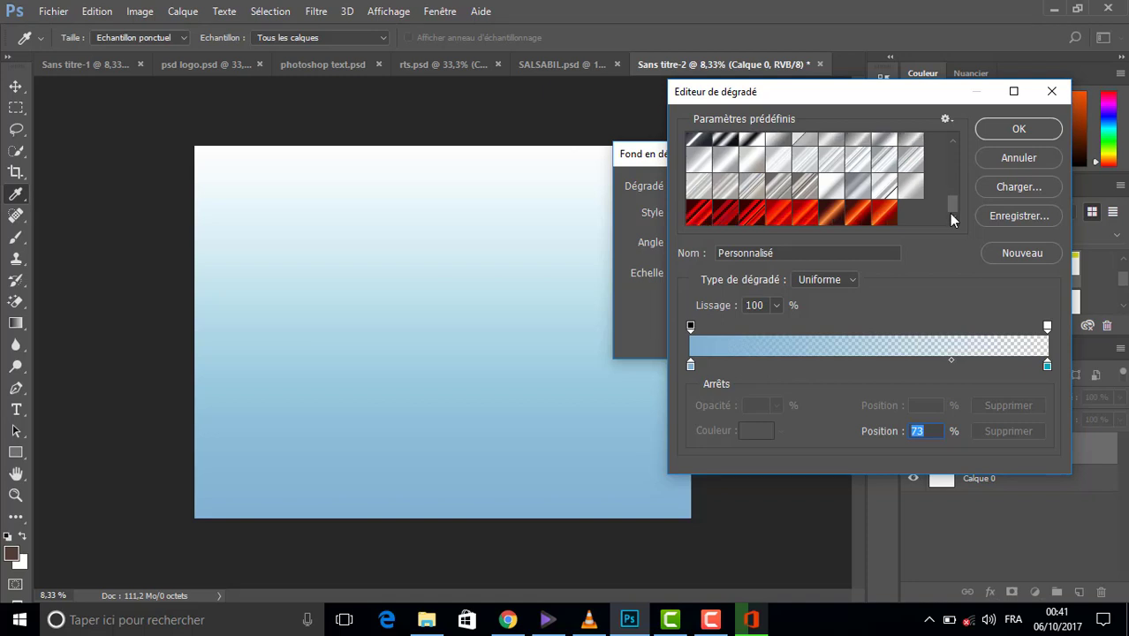
left_click(778, 213)
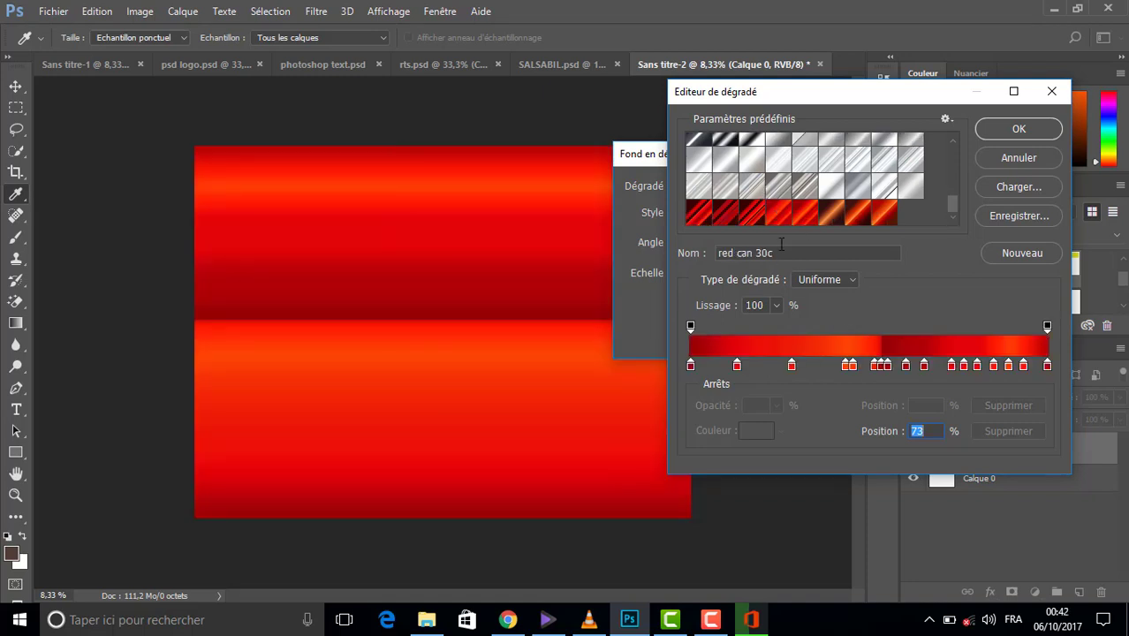
- Load the BUTTONS gradient set from the gardien folder into the gradient presets
left_click(1027, 186)
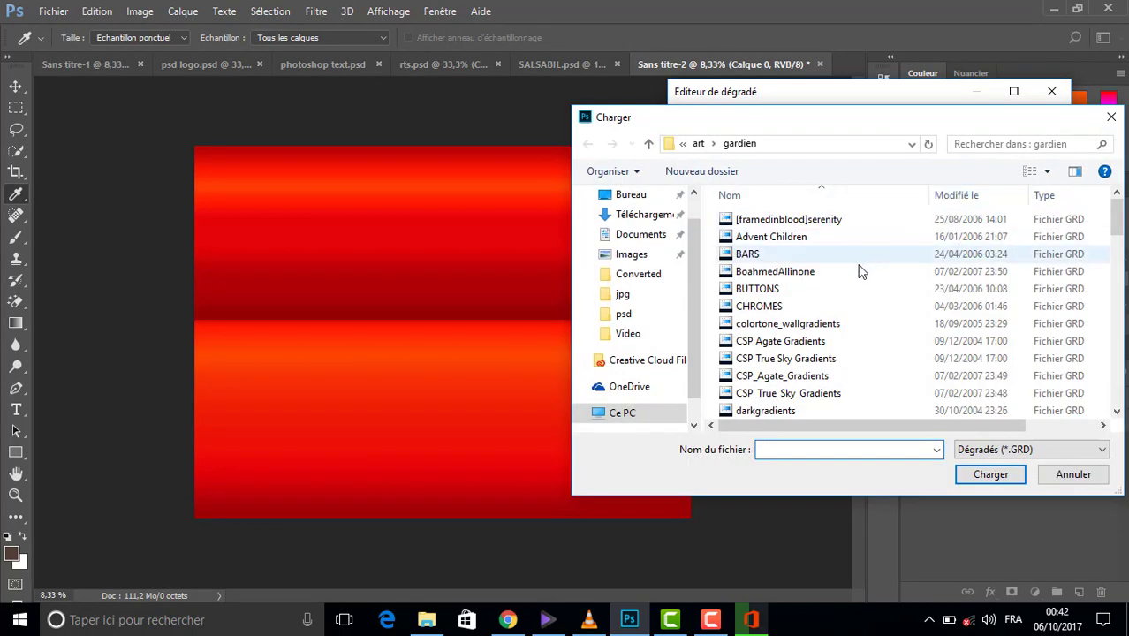
left_click(817, 292)
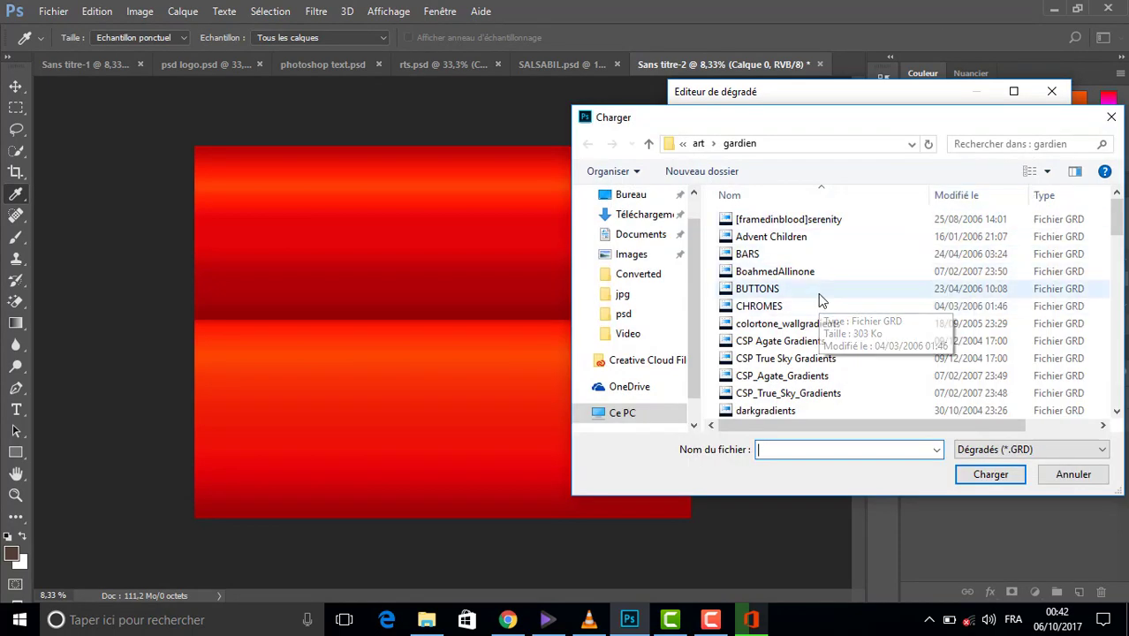
left_click(977, 472)
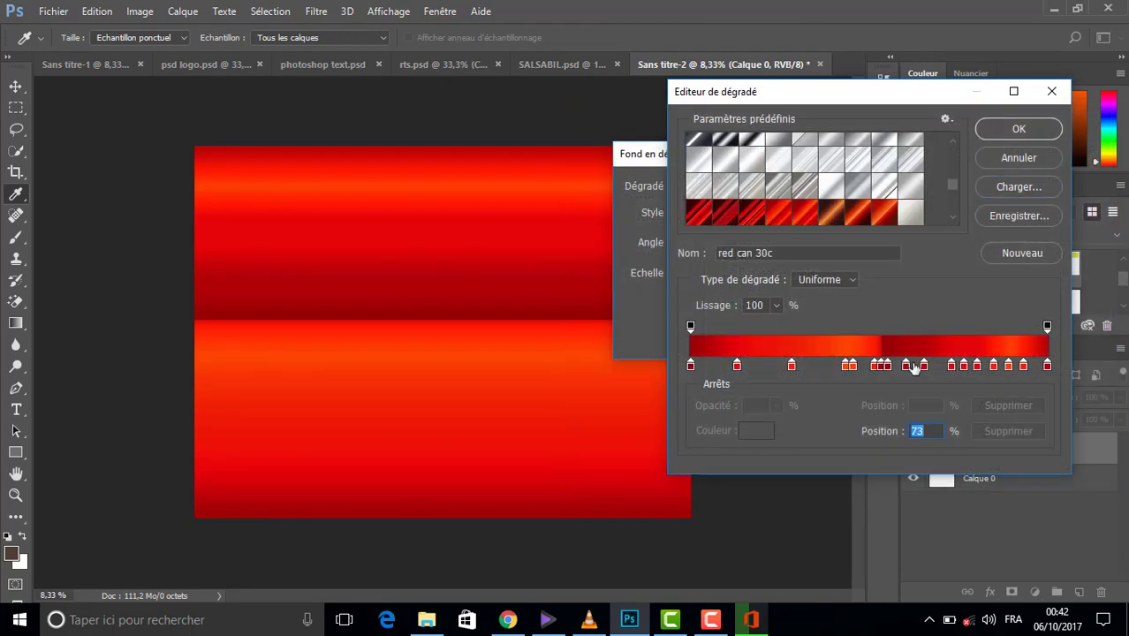
- Apply the Lavender Button - round preset to the fill layer's gradient and accept the gradient edit
scroll(951, 220, "down", 3)
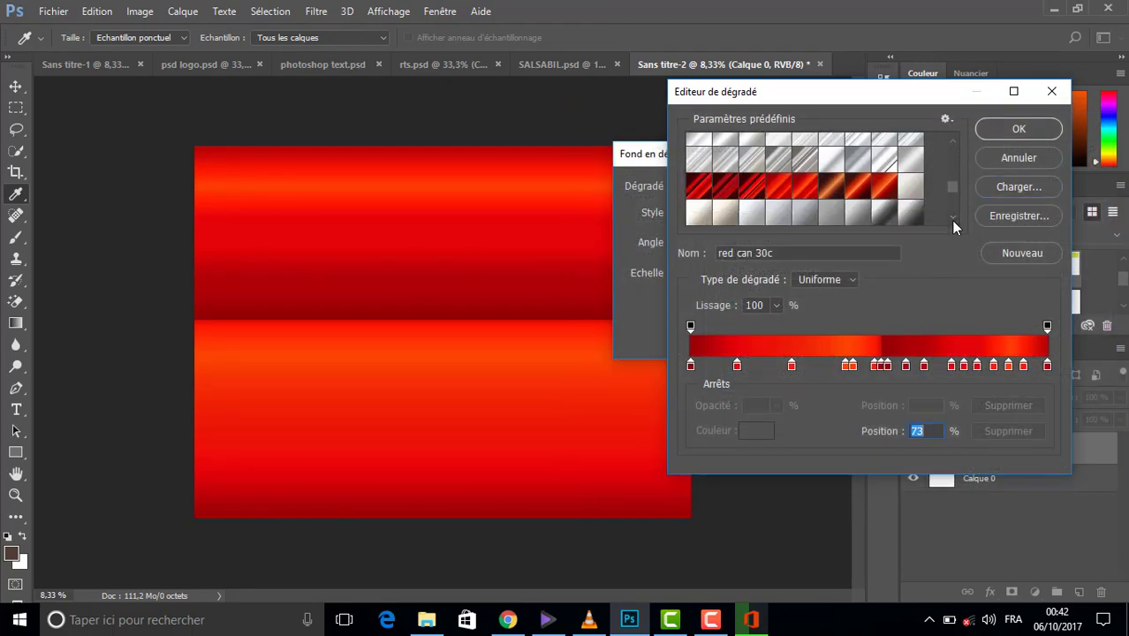
scroll(952, 221, "down", 3)
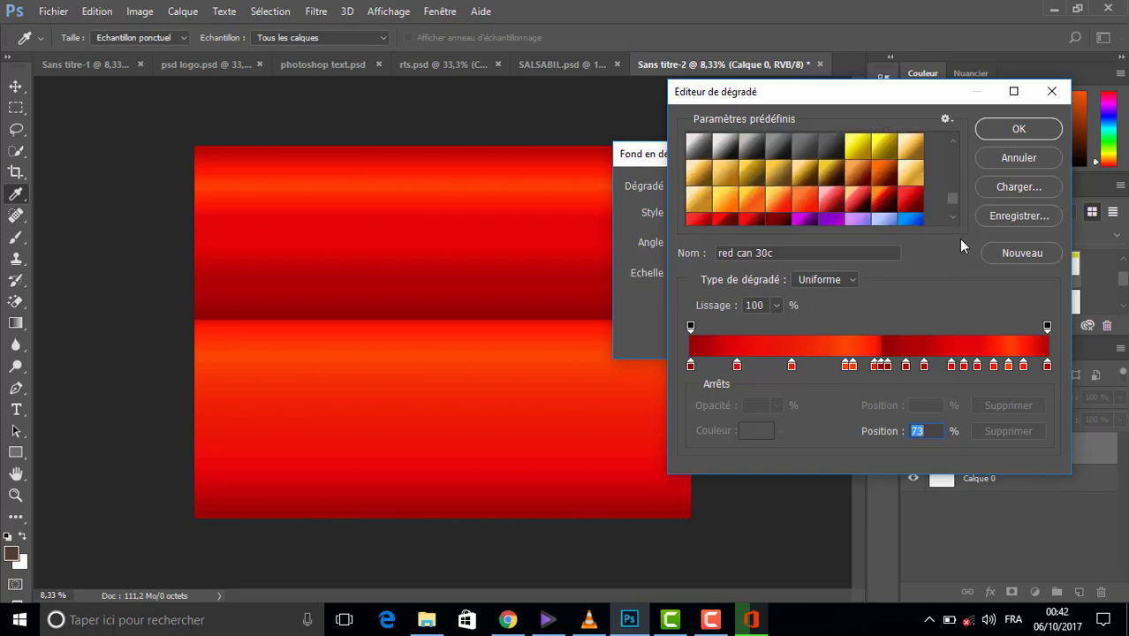
left_click(953, 219)
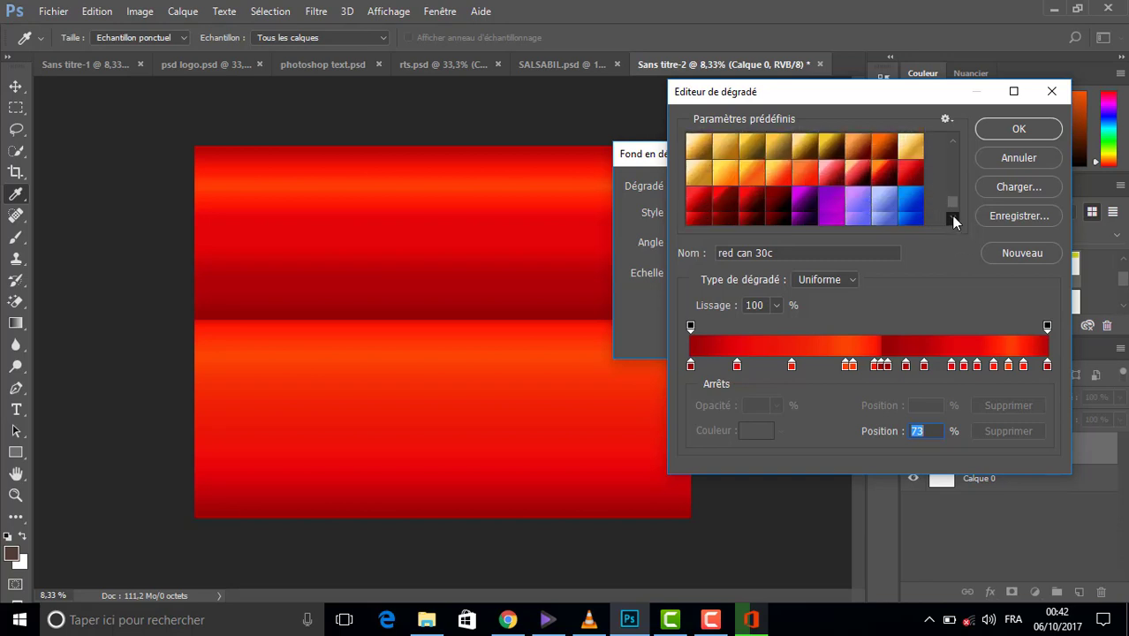
left_click(952, 219)
left_click(881, 172)
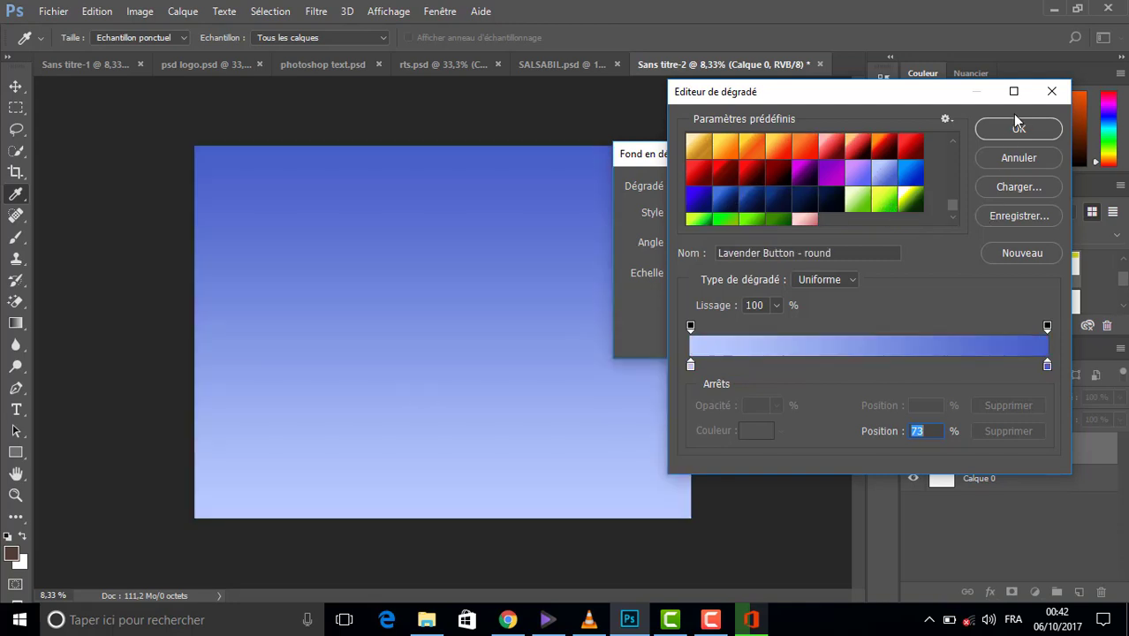
left_click(1013, 137)
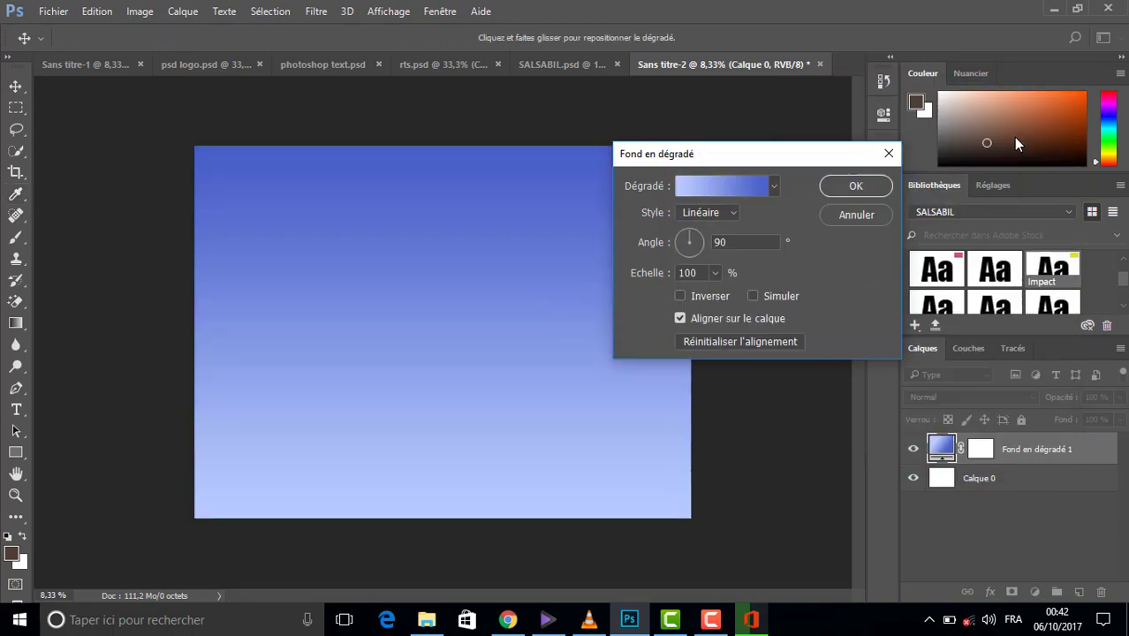
- Set the gradient fill to the Radial style at 239% scale without inversion, and confirm the fill layer
left_click(717, 216)
left_click(692, 239)
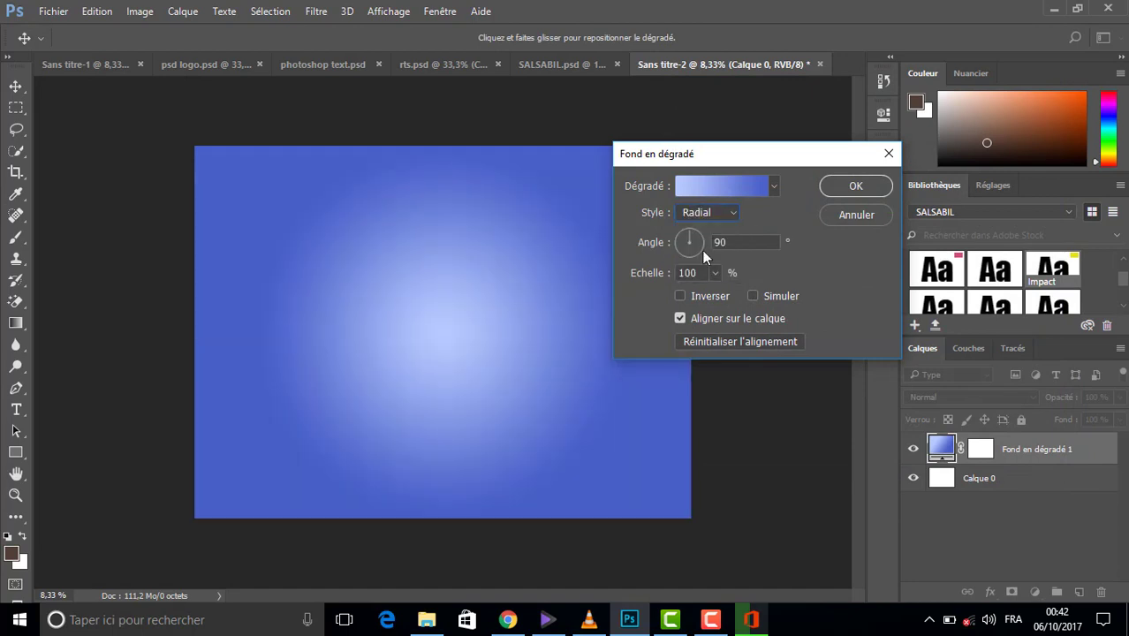
left_click_drag(666, 273, 747, 263)
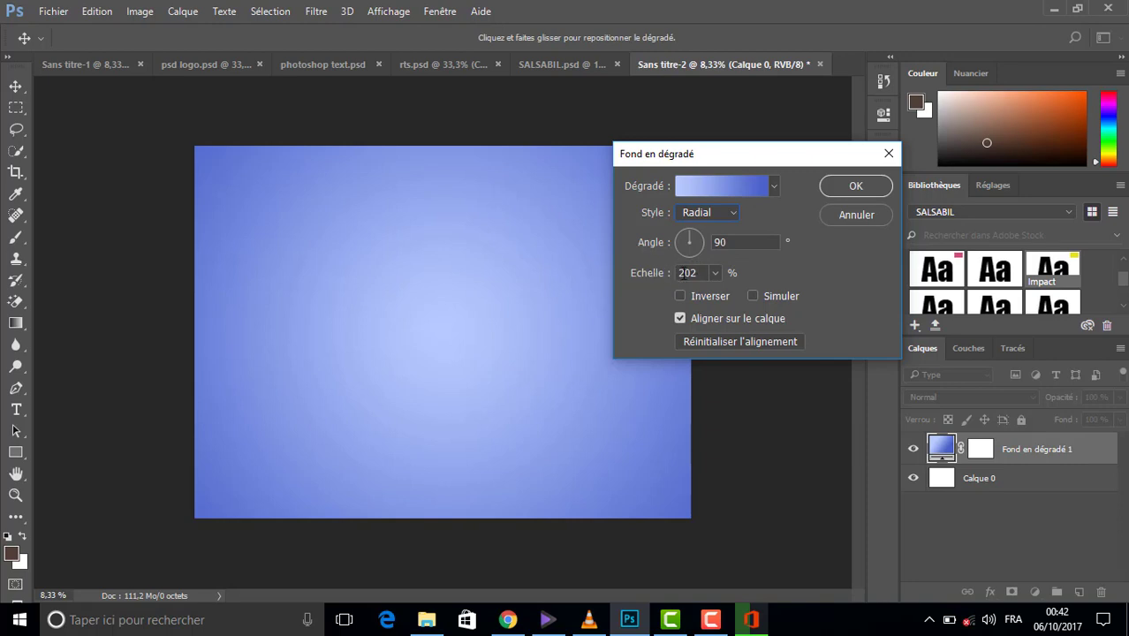
left_click_drag(664, 270, 692, 275)
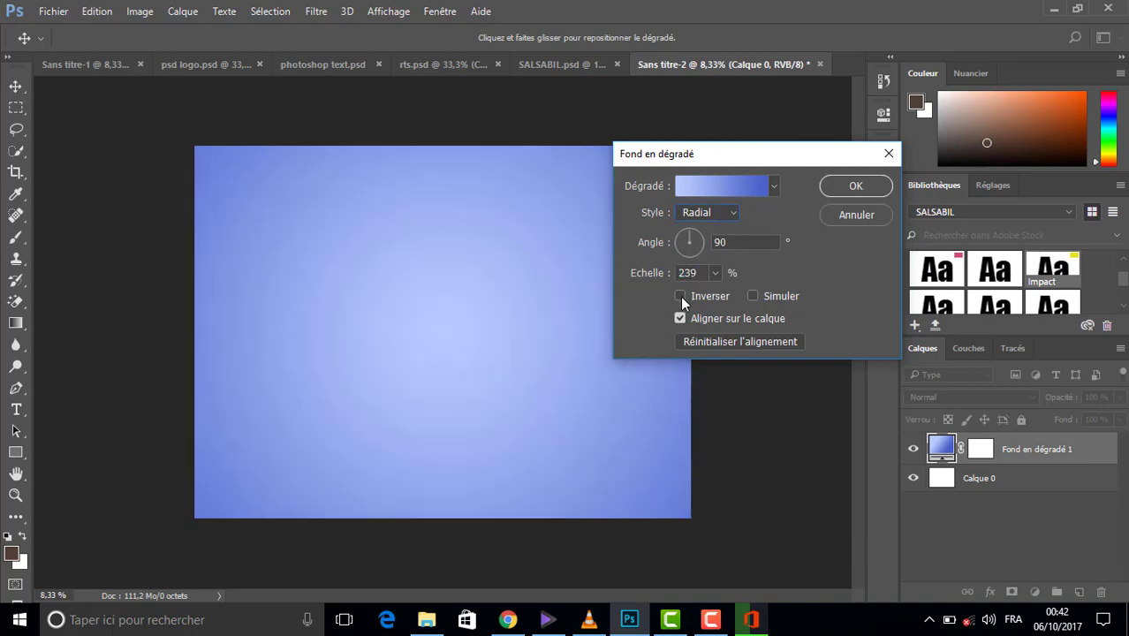
left_click(680, 296)
left_click(680, 296)
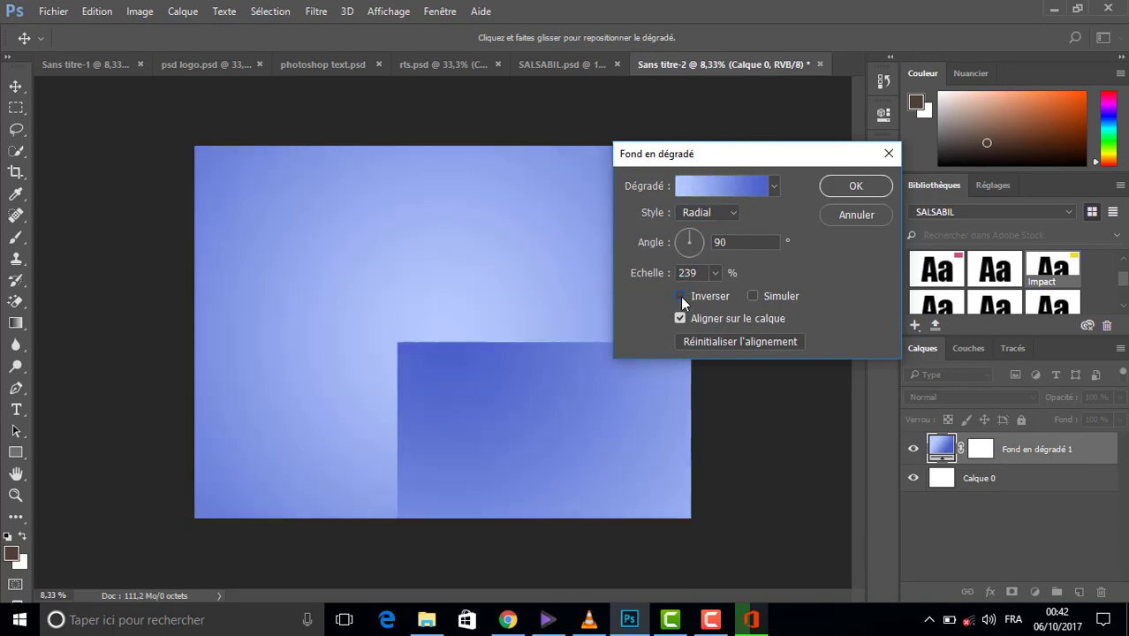
left_click(852, 199)
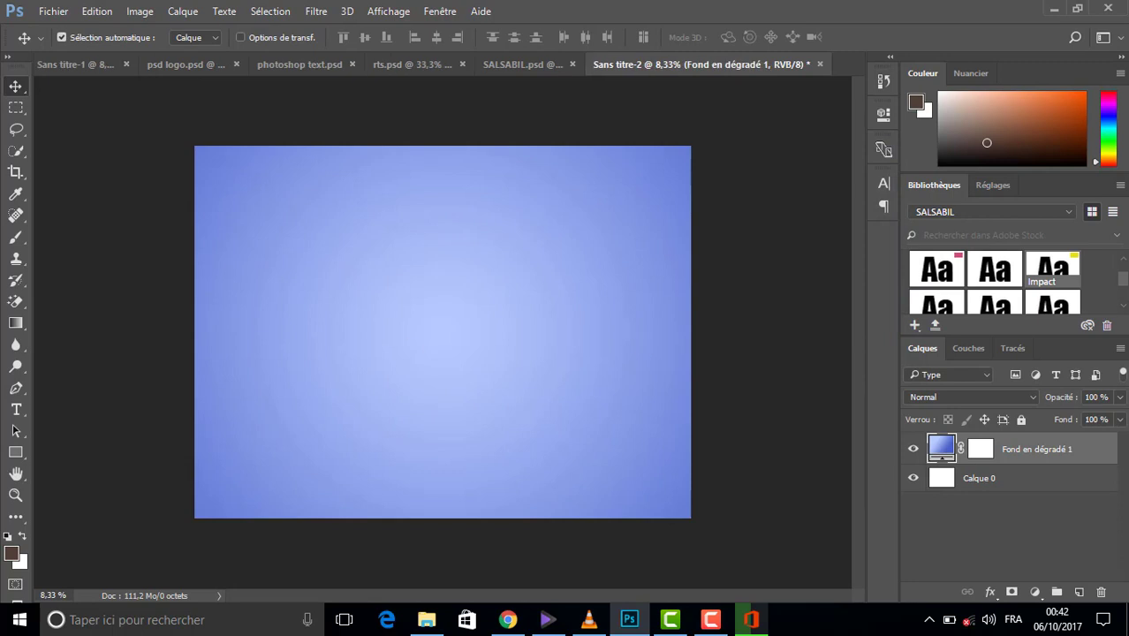
- Add the text AL NABA TV on a new type layer across the middle of the gradient background
left_click(16, 409)
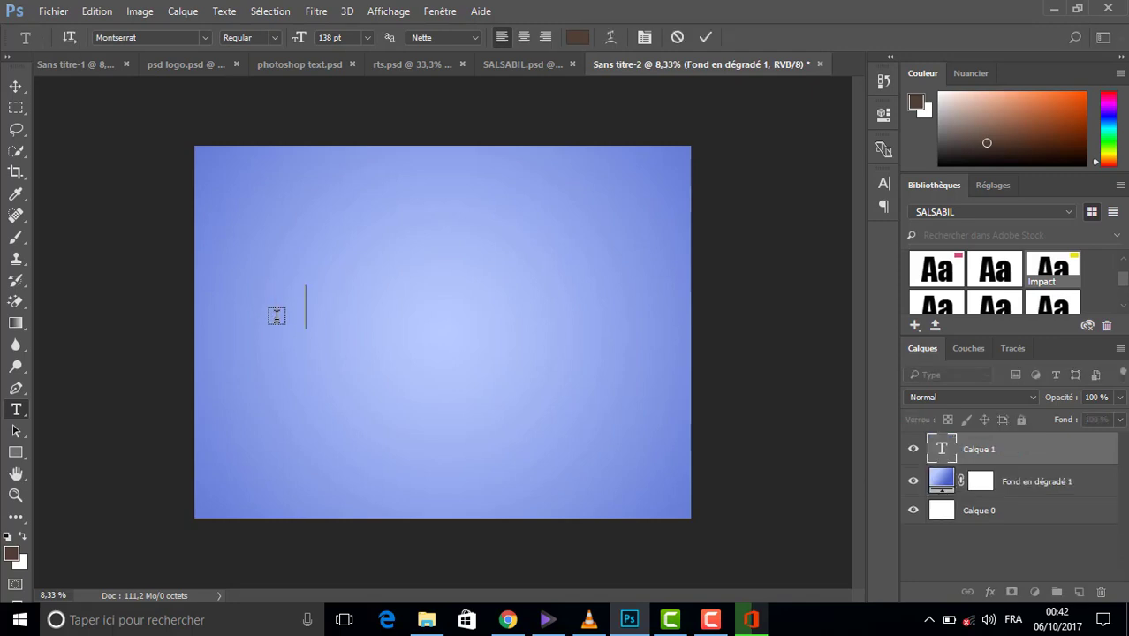
type("AL ")
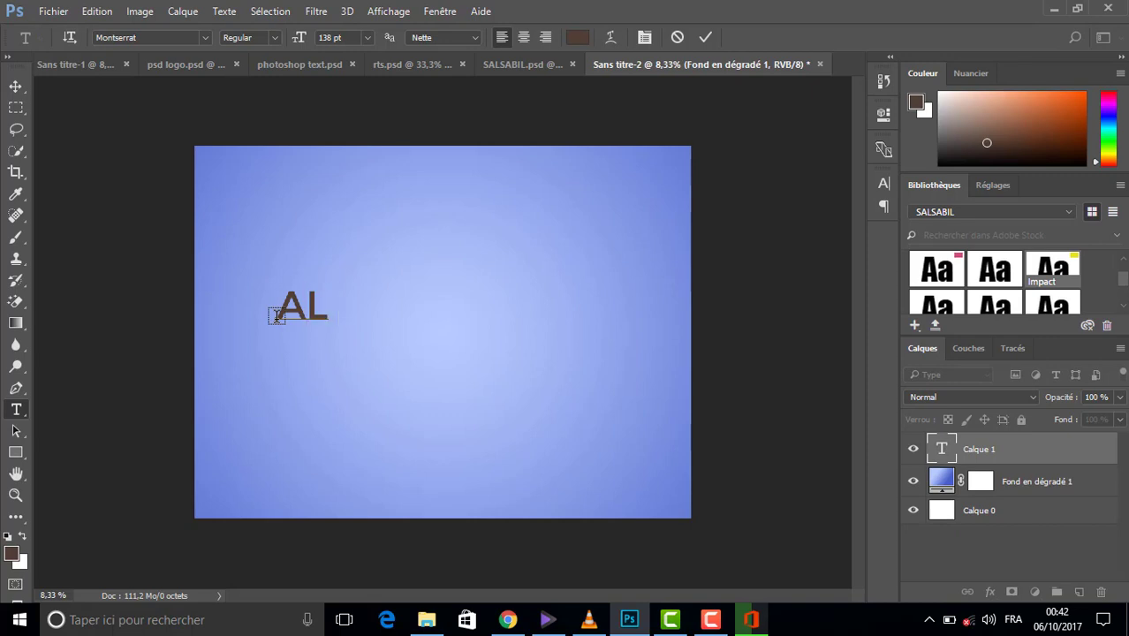
type("NA")
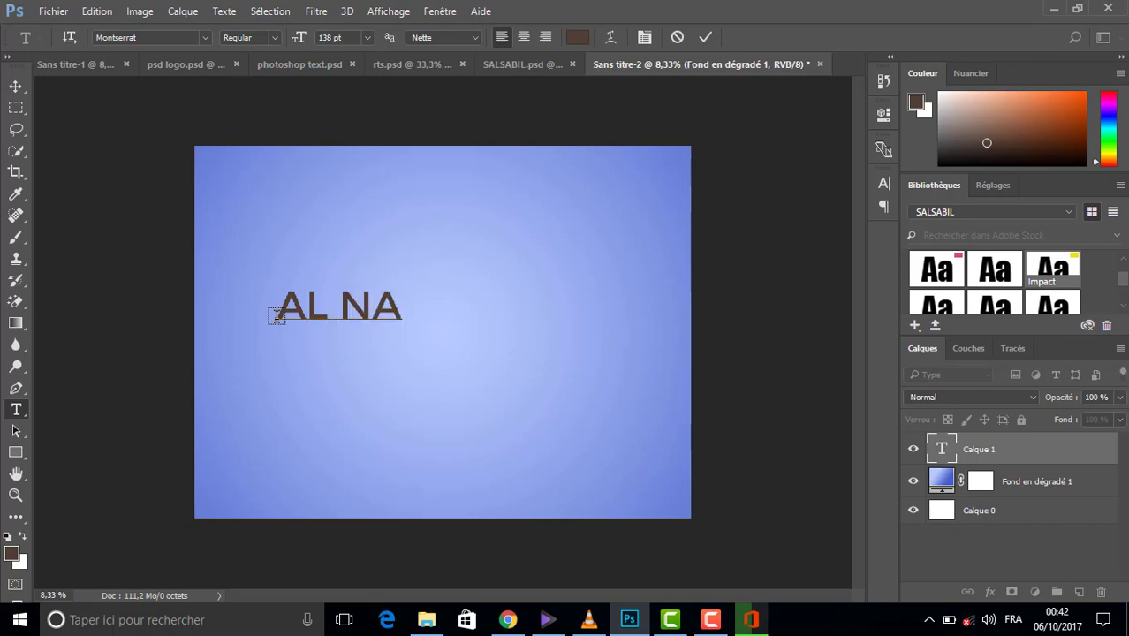
type("BA TV")
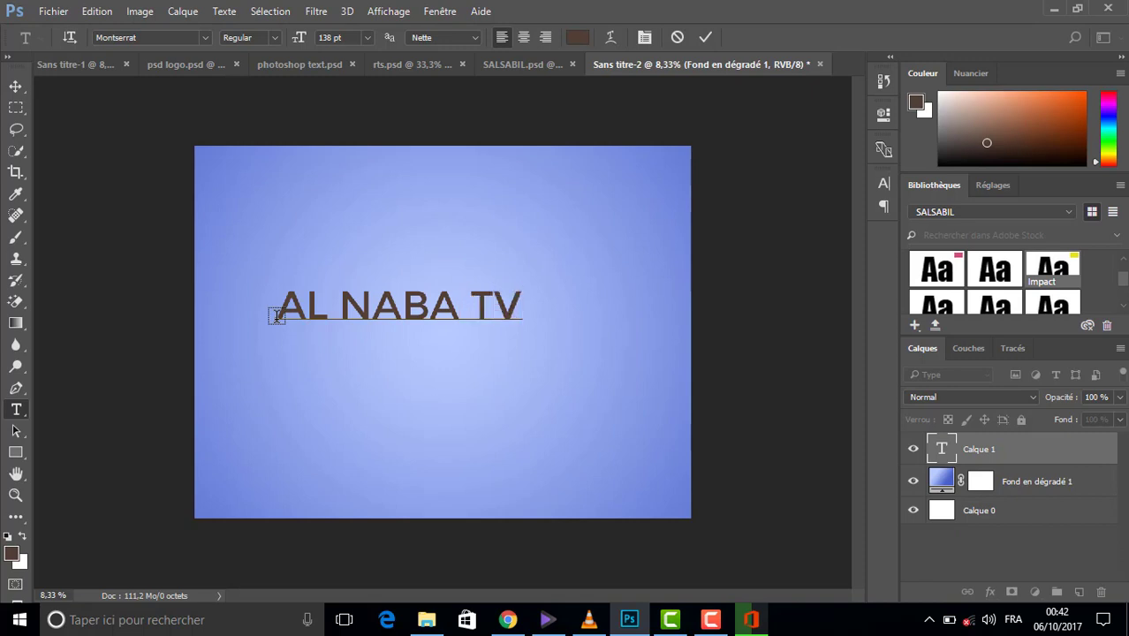
- Enlarge the whole AL NABA TV text to 208 pt
key("ctrl")
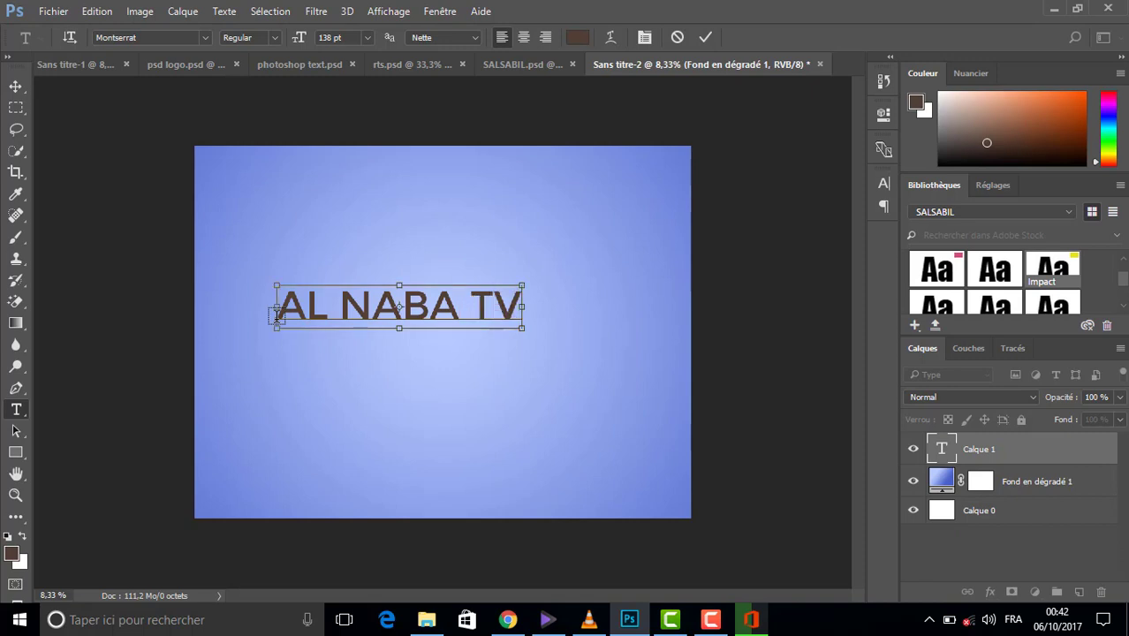
key("ctrl+a")
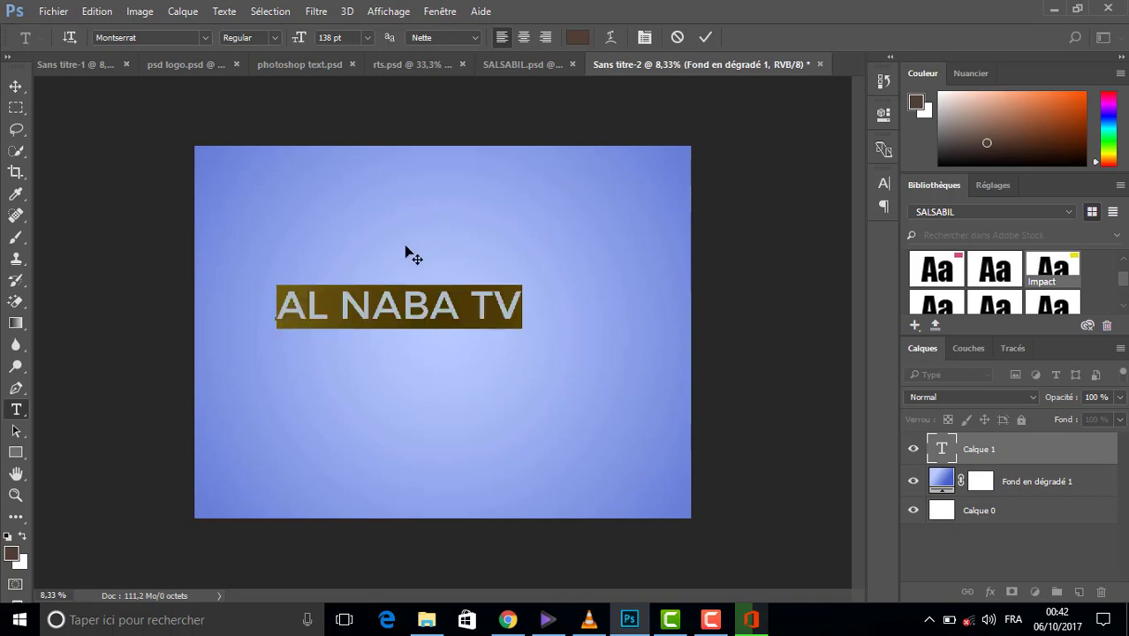
left_click(645, 37)
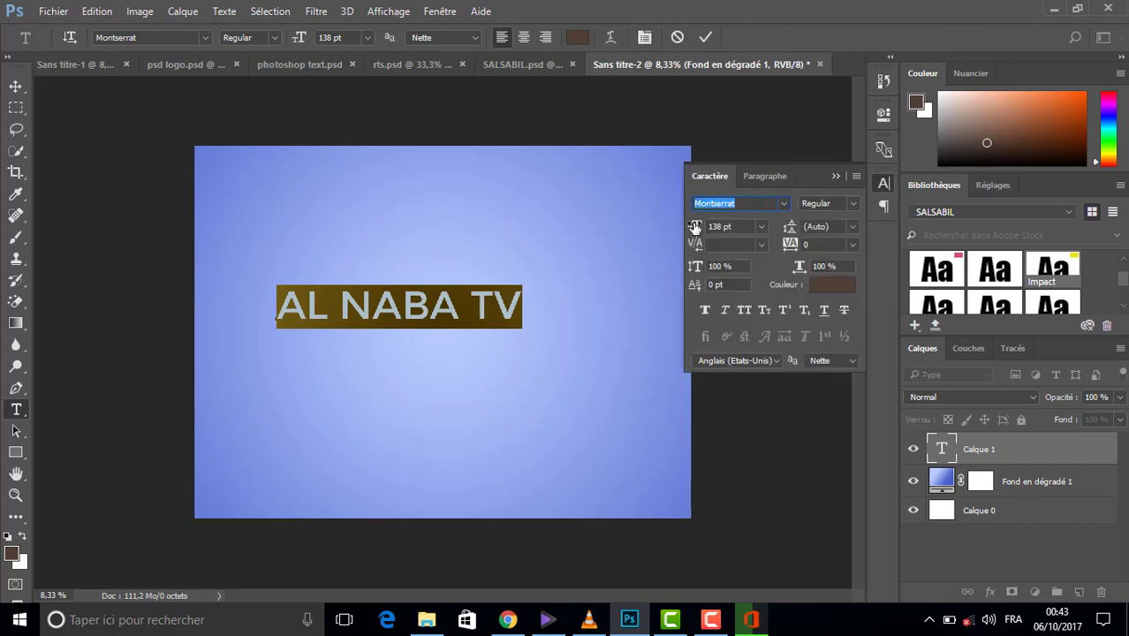
left_click_drag(695, 227, 756, 227)
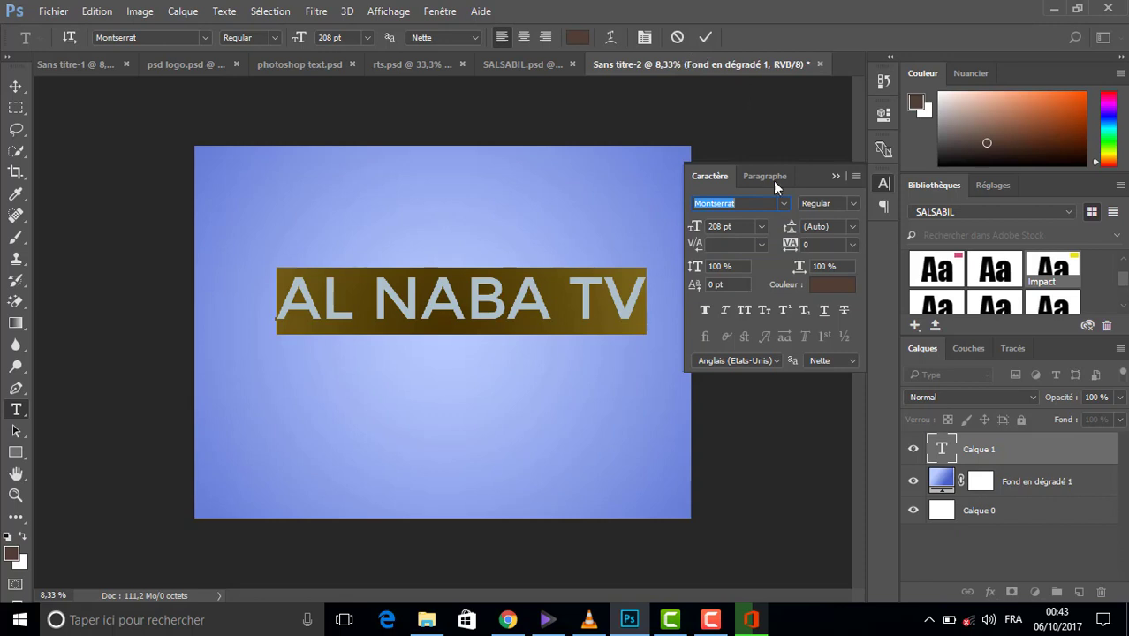
- Recolour the AL NABA TV text to black (000000) and commit the text edit
left_click(826, 284)
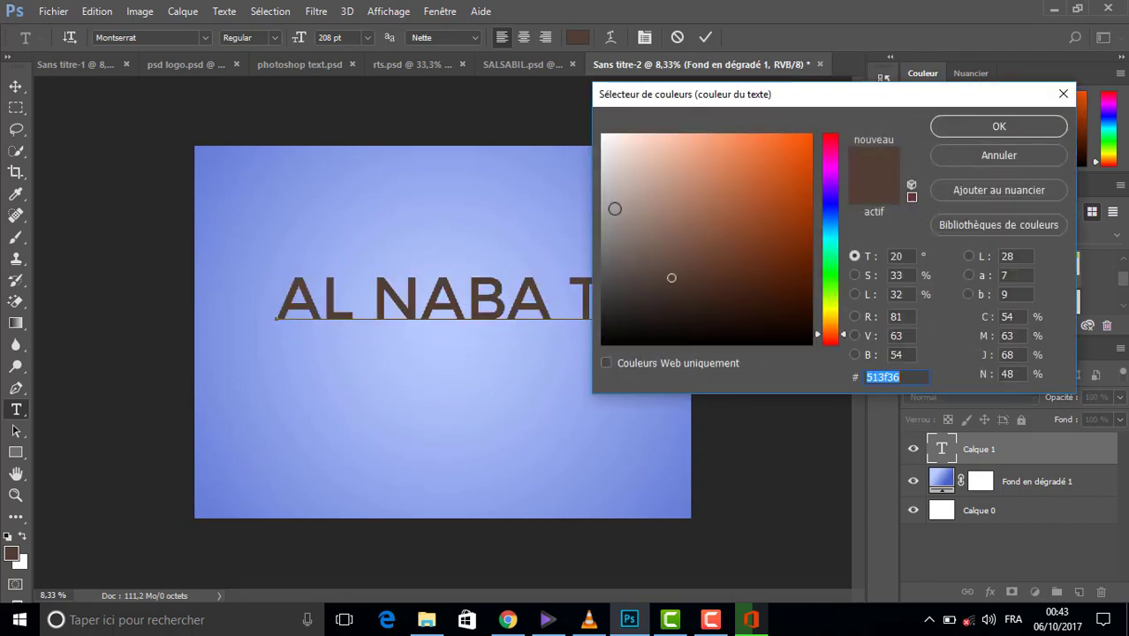
mouse_move(608, 207)
left_mouse_down()
mouse_move(622, 272)
mouse_move(615, 345)
left_mouse_up()
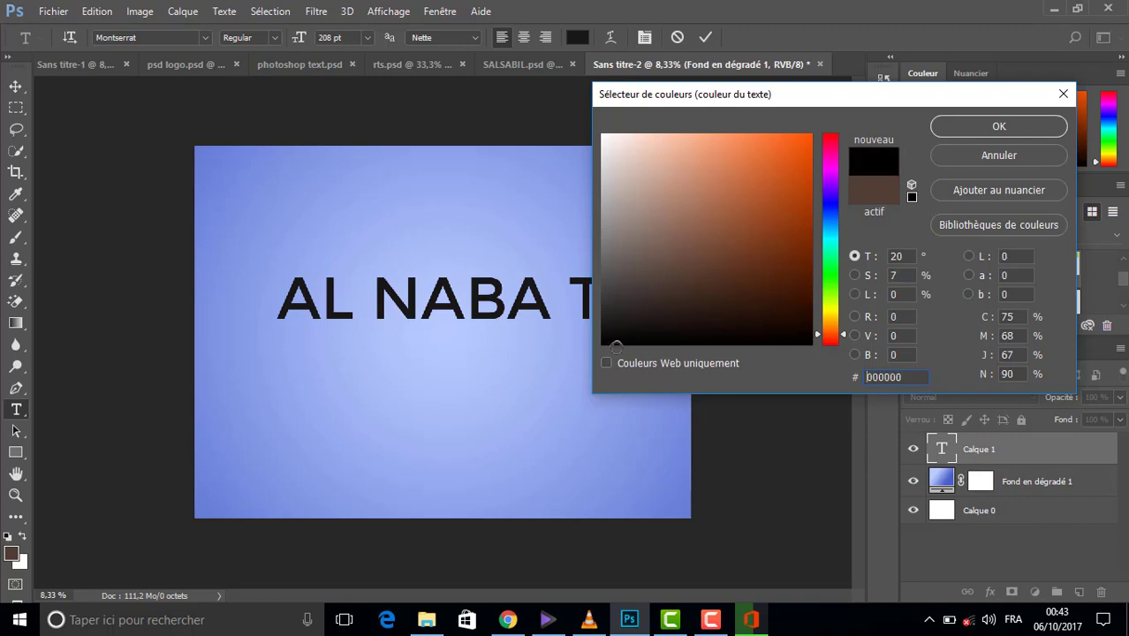
left_click(981, 131)
left_click(704, 38)
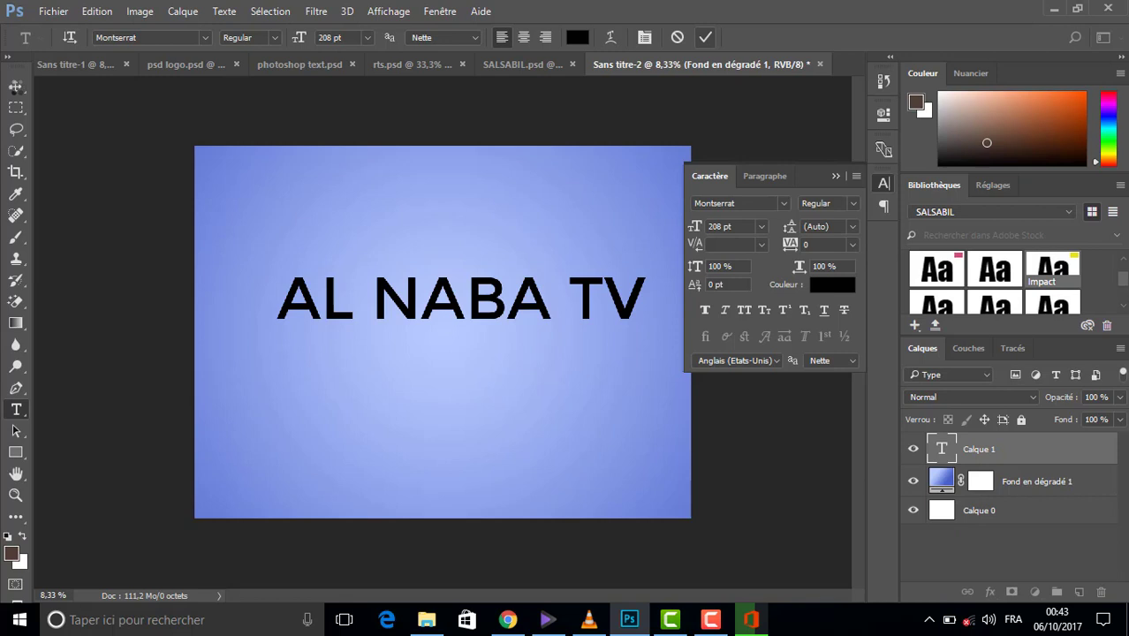
- Move the AL NABA TV text slightly down to the middle of the canvas and rasterize its layer
left_click(16, 86)
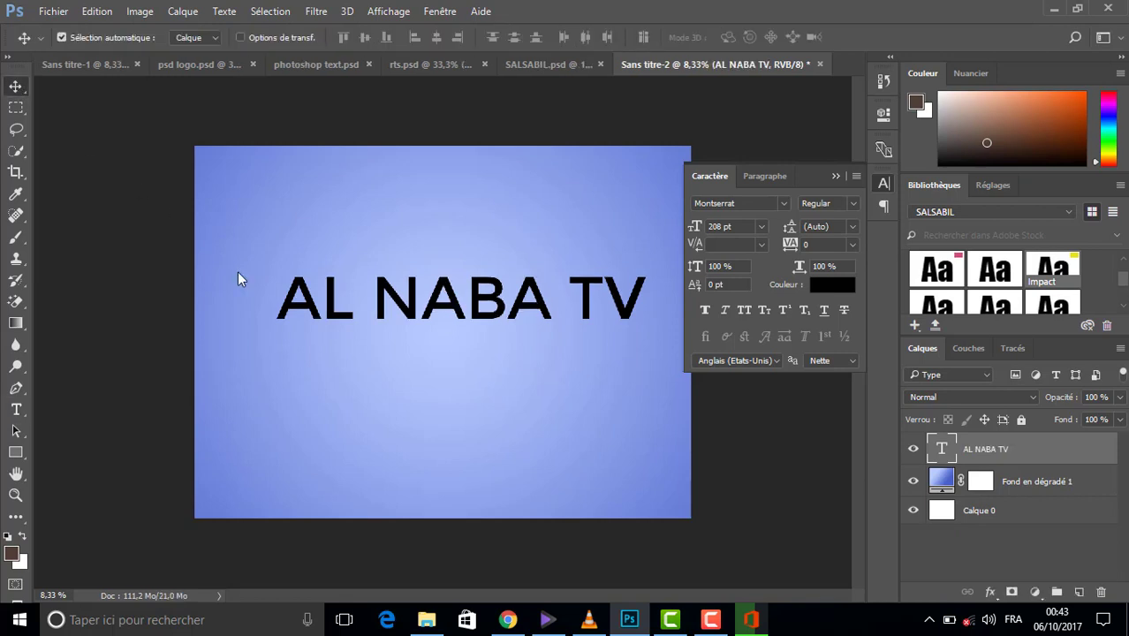
left_click_drag(328, 332, 329, 353)
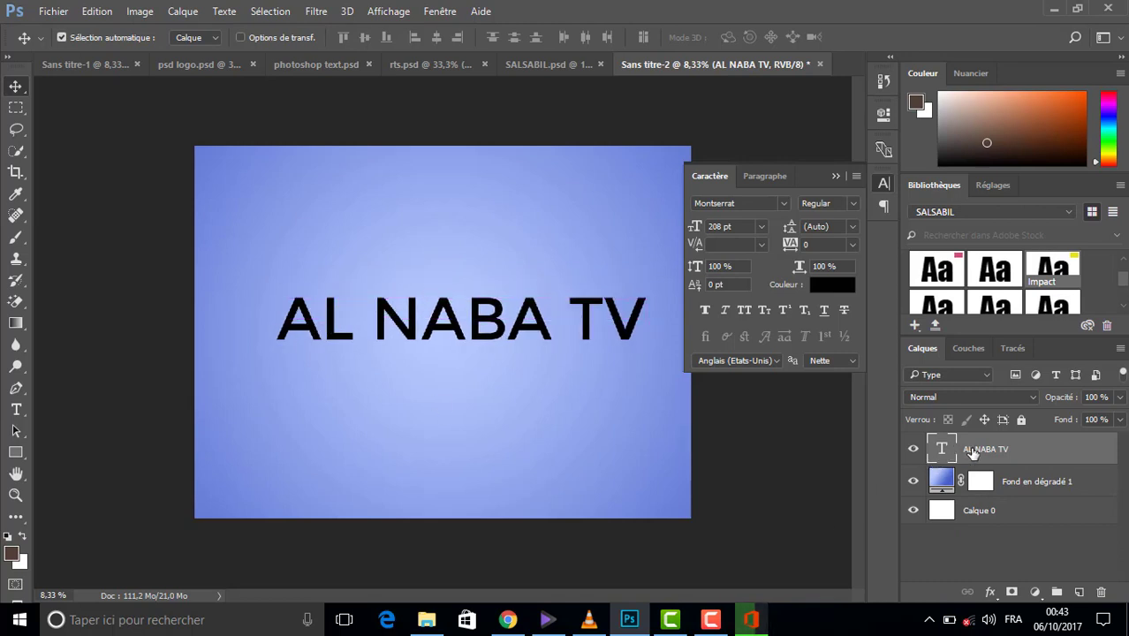
right_click(971, 451)
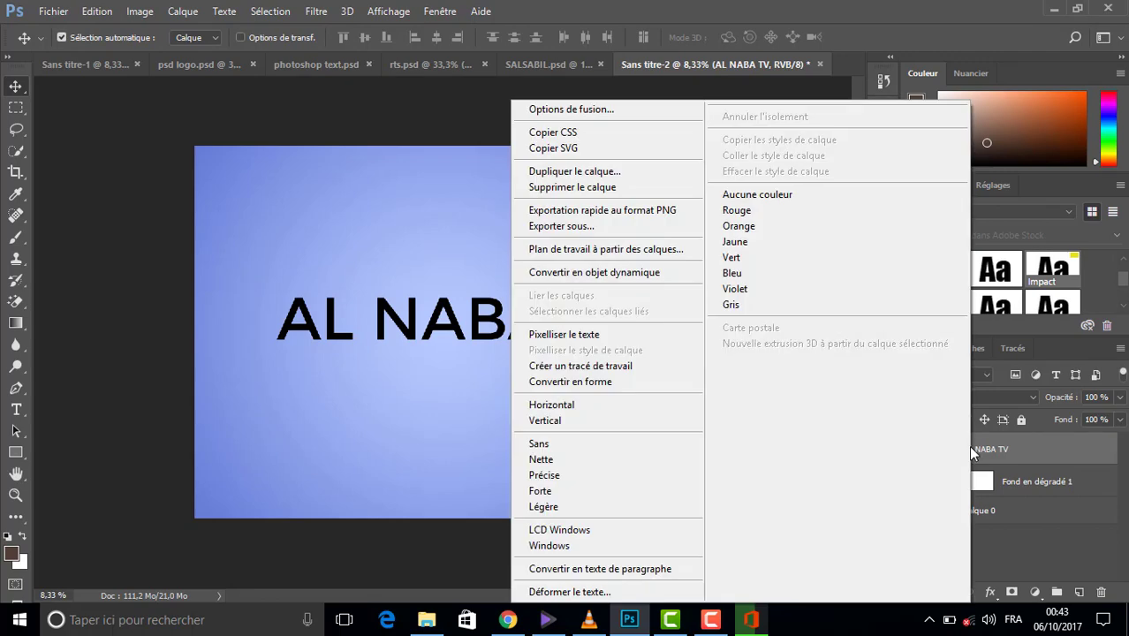
left_click(595, 334)
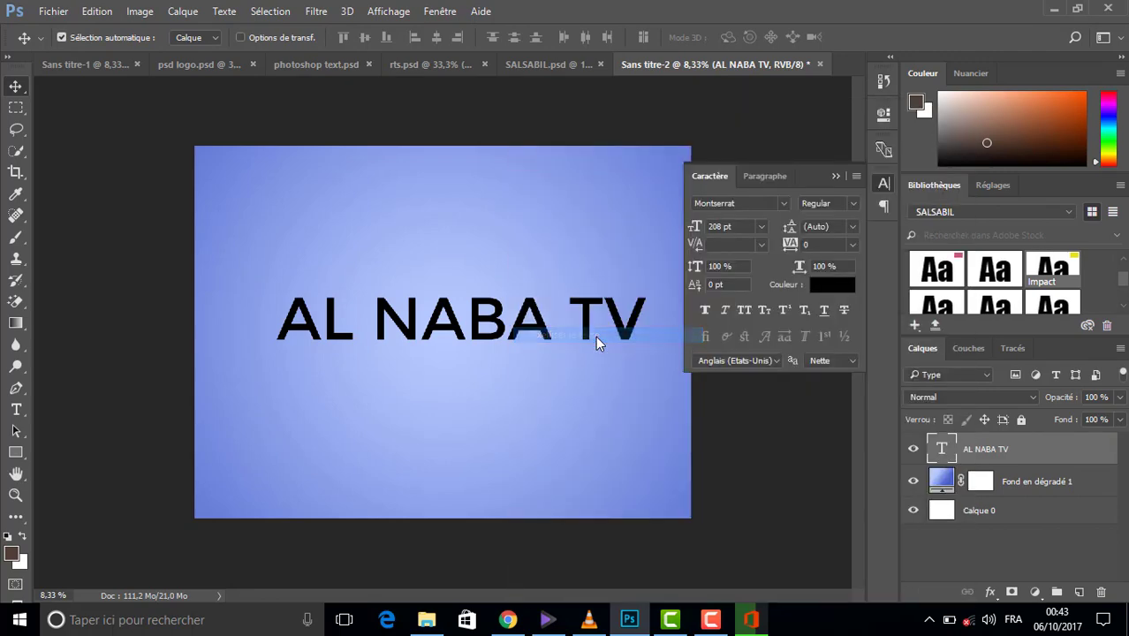
- Load the rasterized AL NABA TV letters as a selection and activate the Gradient tool
left_click(947, 448, "ctrl")
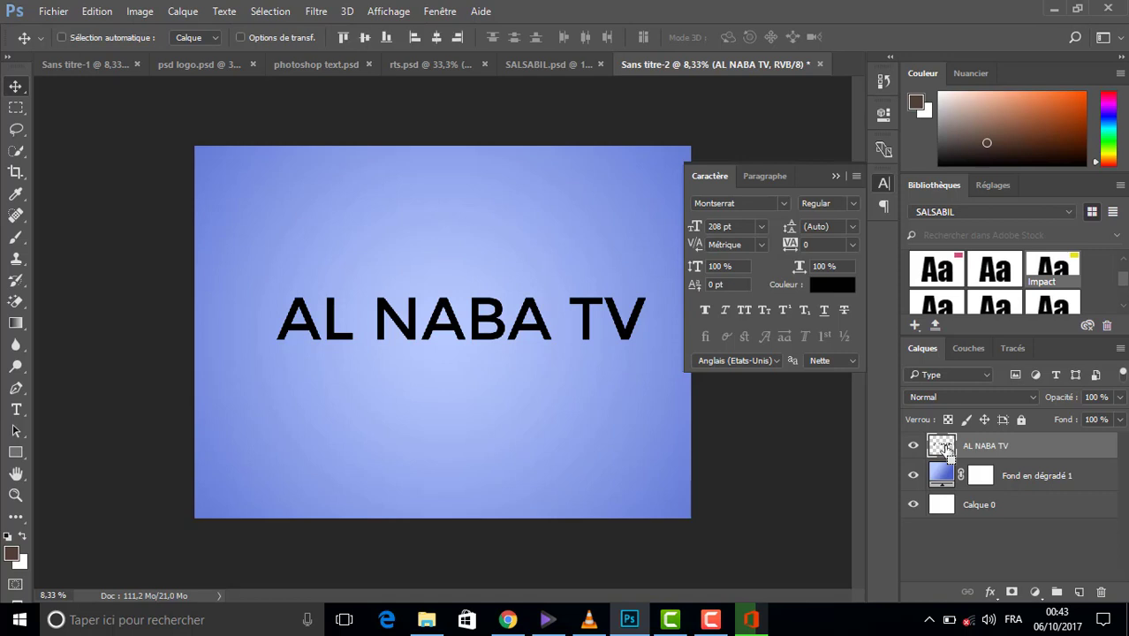
left_click(947, 449, "ctrl")
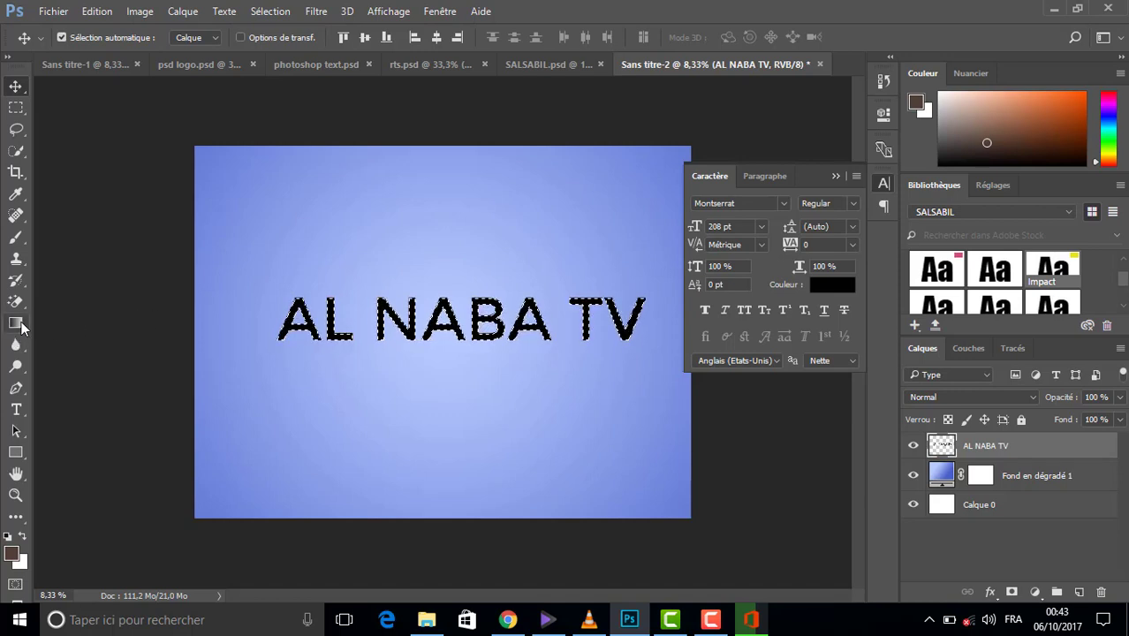
left_click(19, 324)
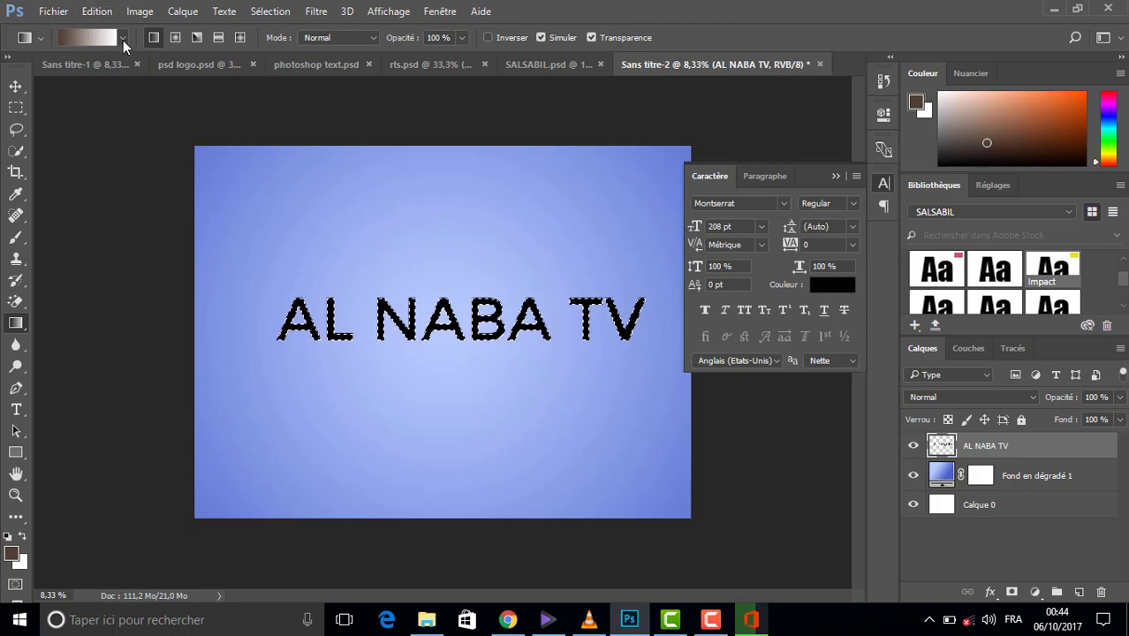
- Look through the gradient presets for a suitable fill for the selected letters
left_click(122, 38)
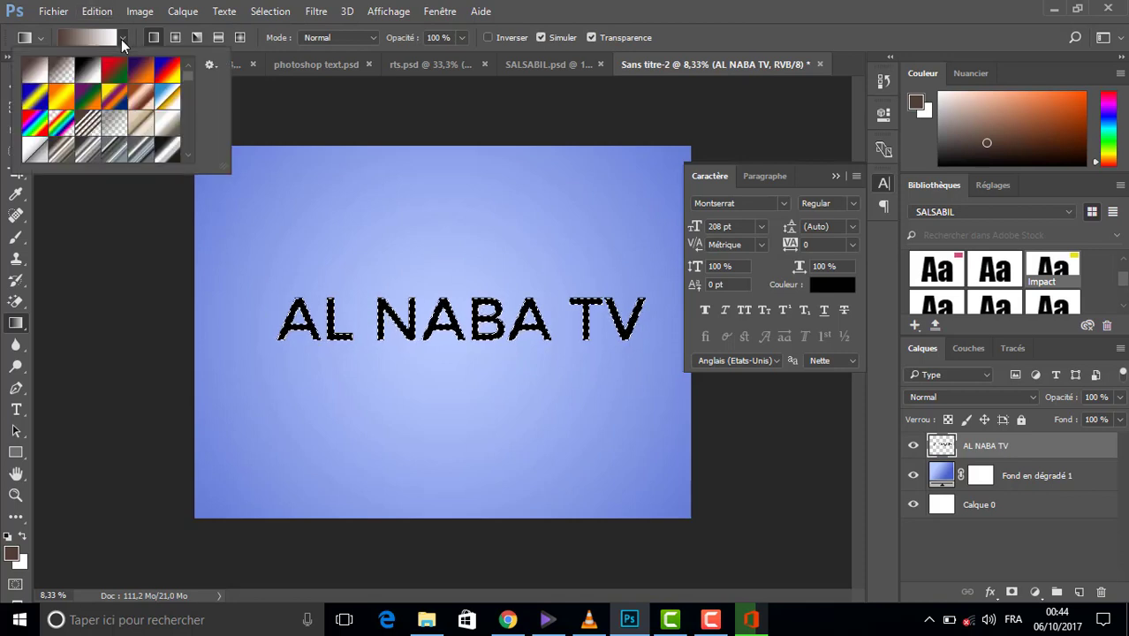
left_click(189, 154)
left_click(190, 154)
left_click(190, 153)
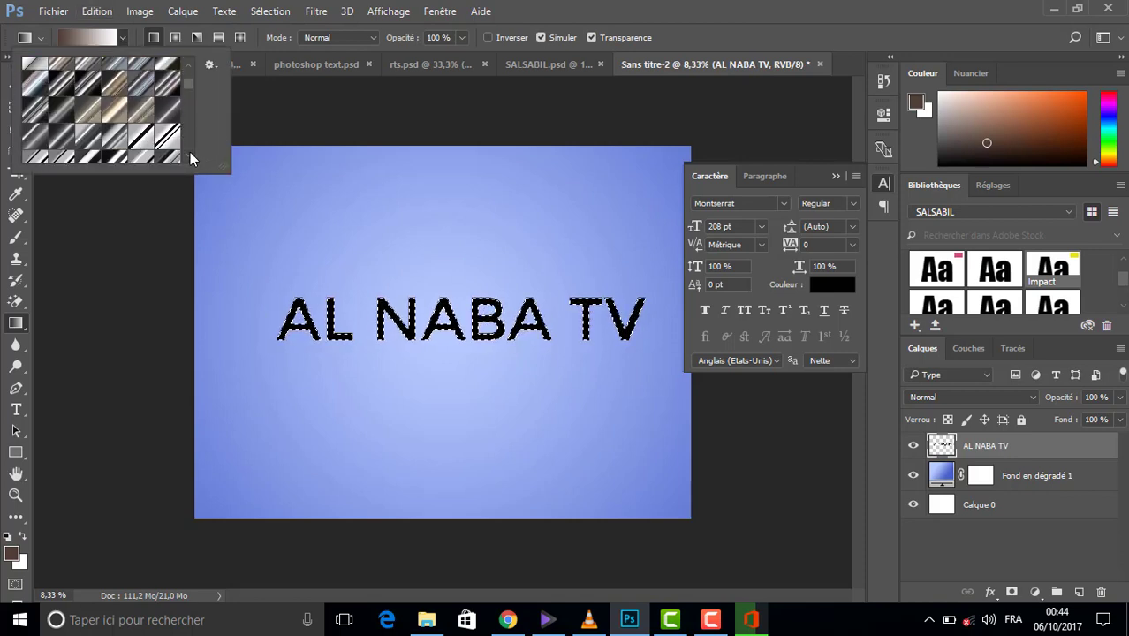
left_click(190, 153)
left_click(190, 154)
left_click(190, 154)
left_click(189, 154)
left_click(190, 154)
left_click(190, 153)
left_click(190, 154)
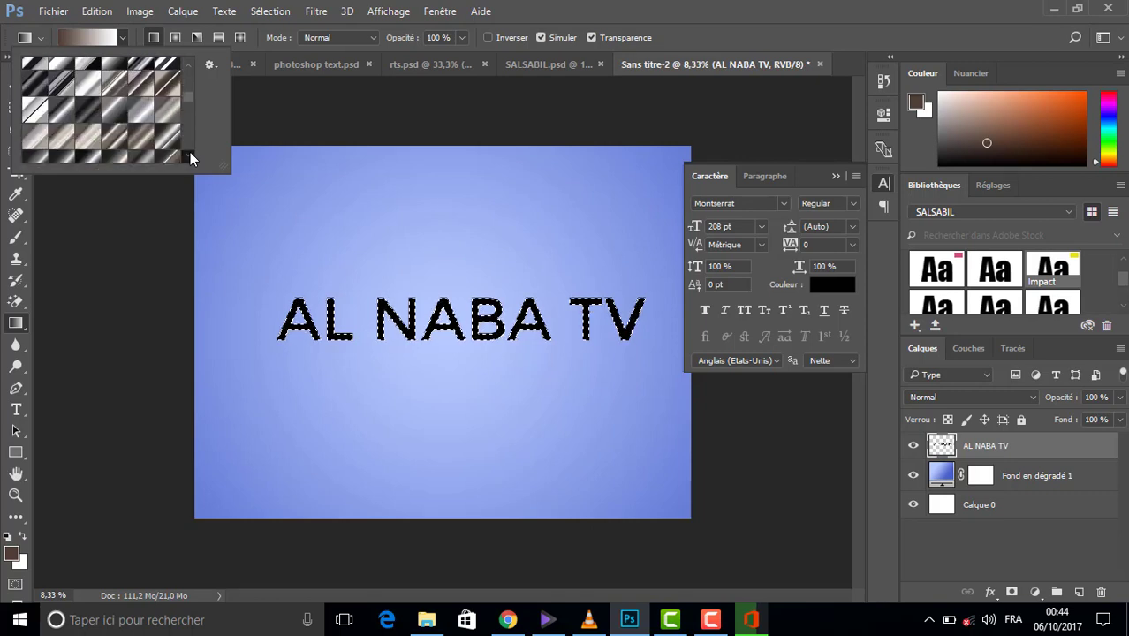
left_click(190, 154)
left_click(190, 154)
left_click(190, 154)
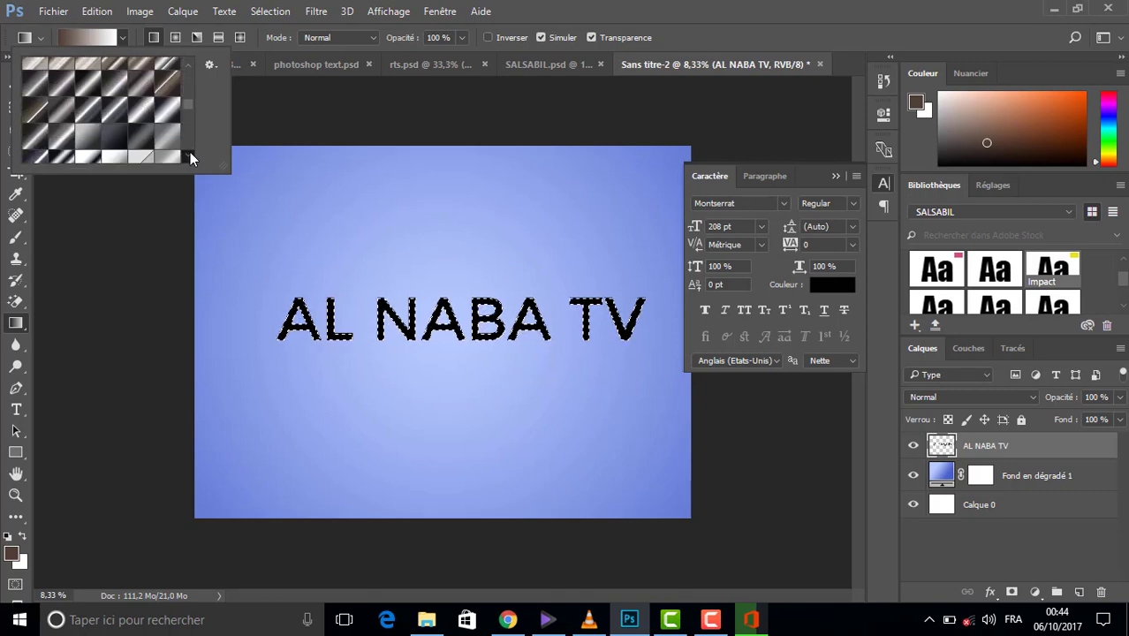
- Load the darkgradients file from the gardien folder into the gradient presets
left_click(217, 67)
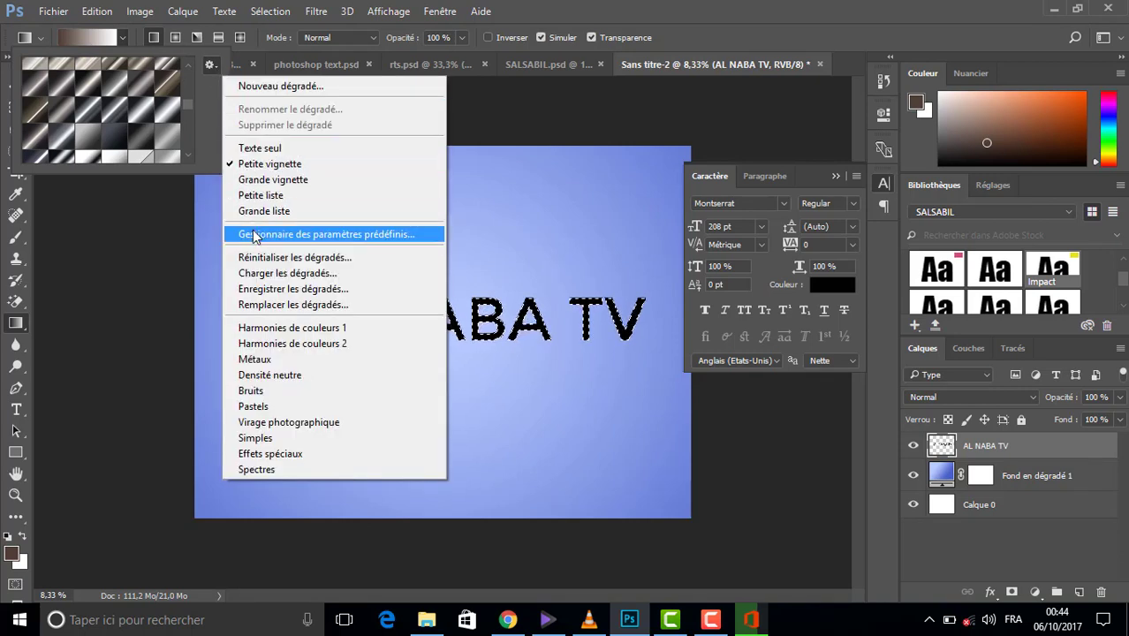
left_click(263, 274)
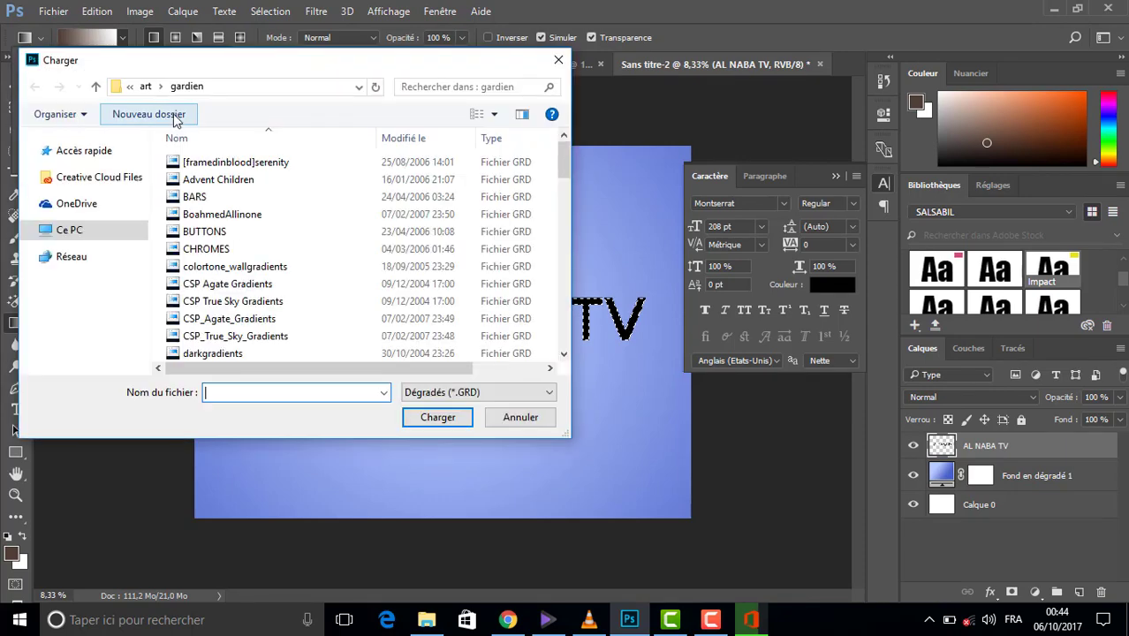
left_click(345, 353)
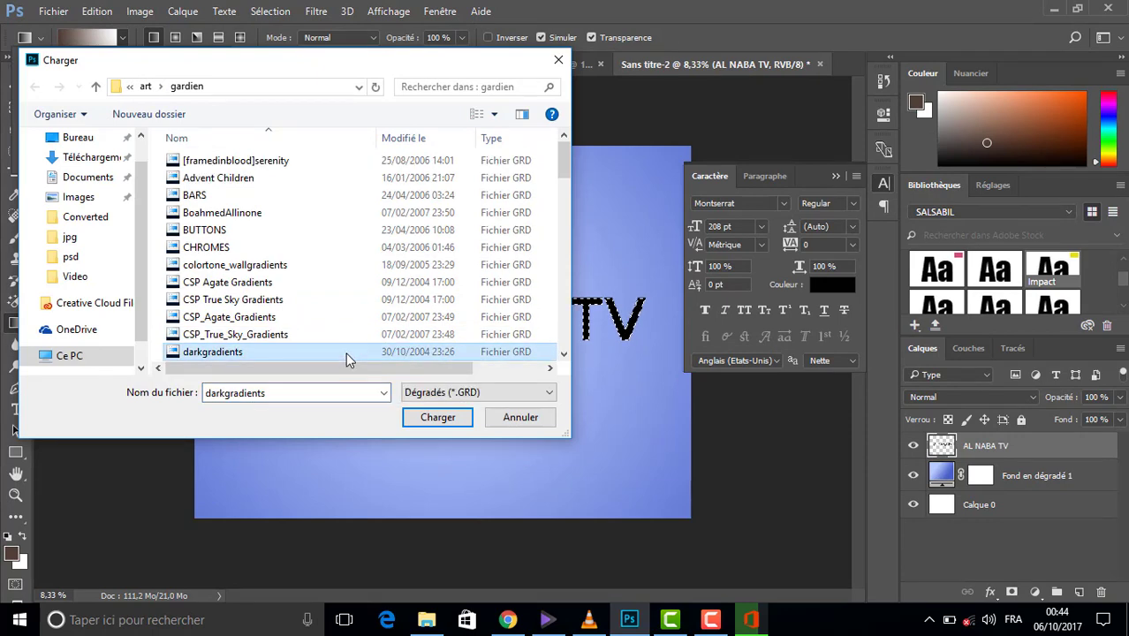
left_click(438, 418)
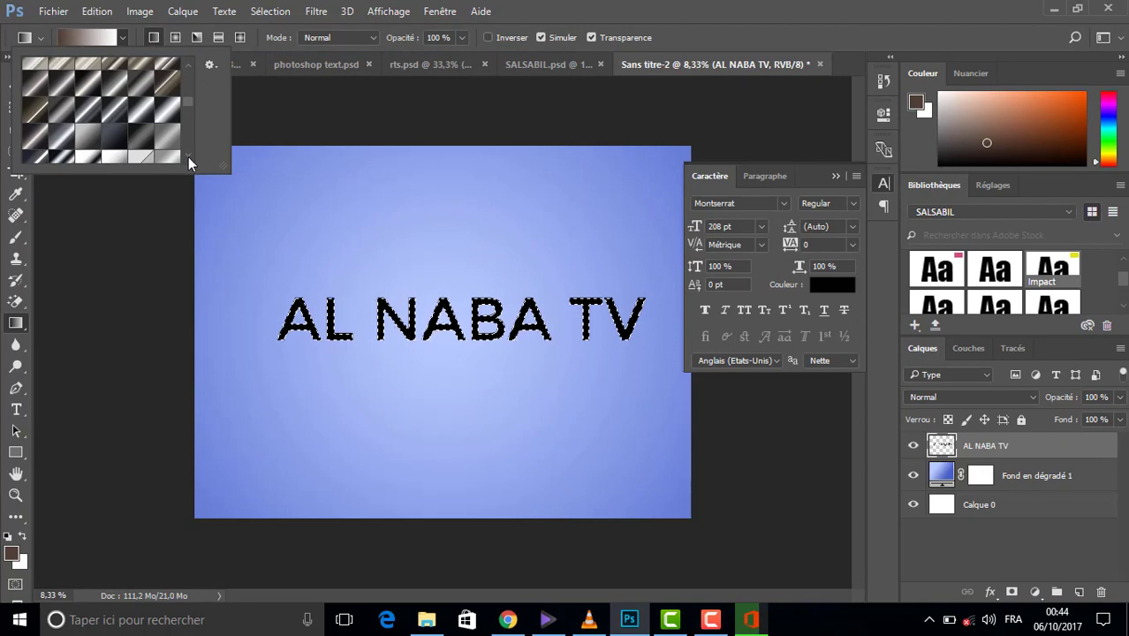
- Fill the selected letters with a linear yellow-to-dark-olive gradient running from the A to the V, and deselect
scroll(188, 156, "down", 8)
scroll(188, 156, "down", 8)
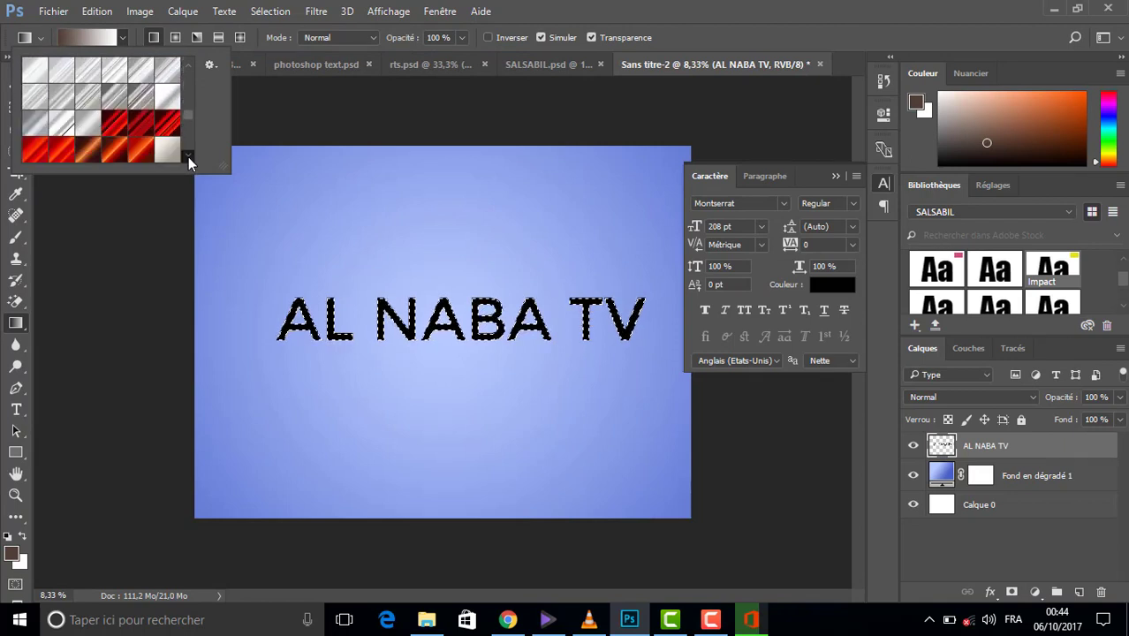
scroll(188, 156, "down", 5)
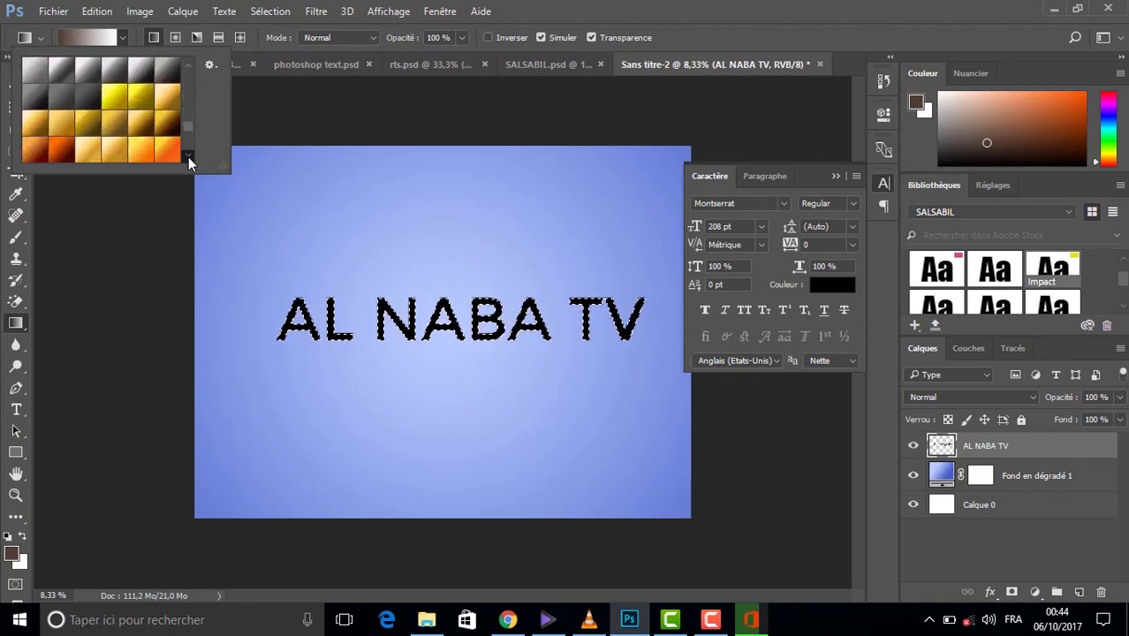
left_click(141, 92)
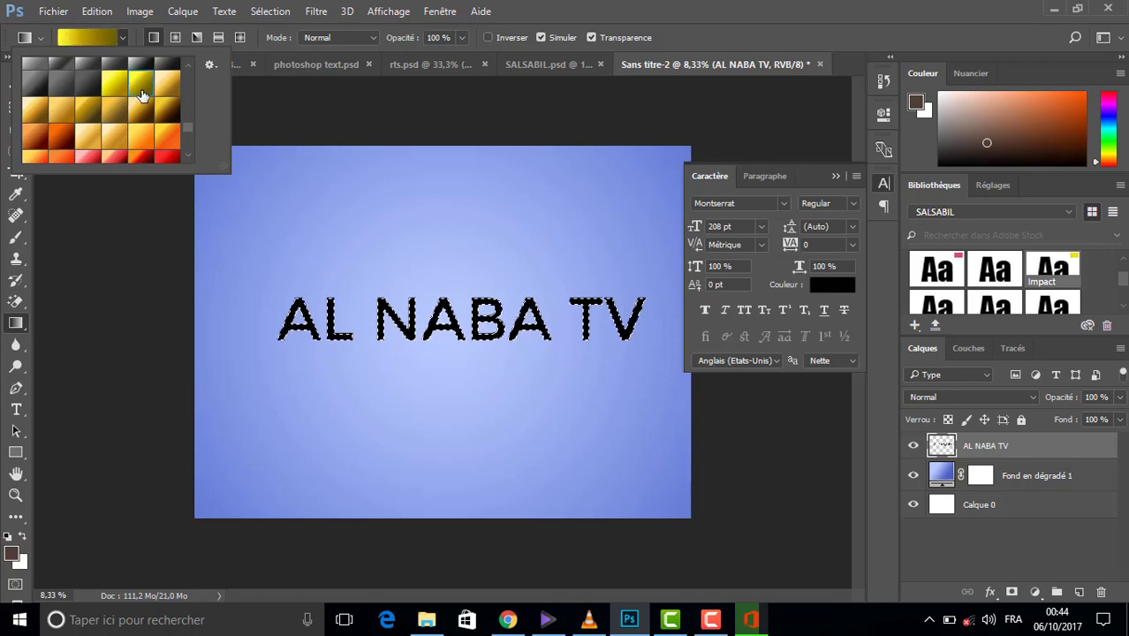
left_click(262, 309)
left_click_drag(262, 310, 643, 302)
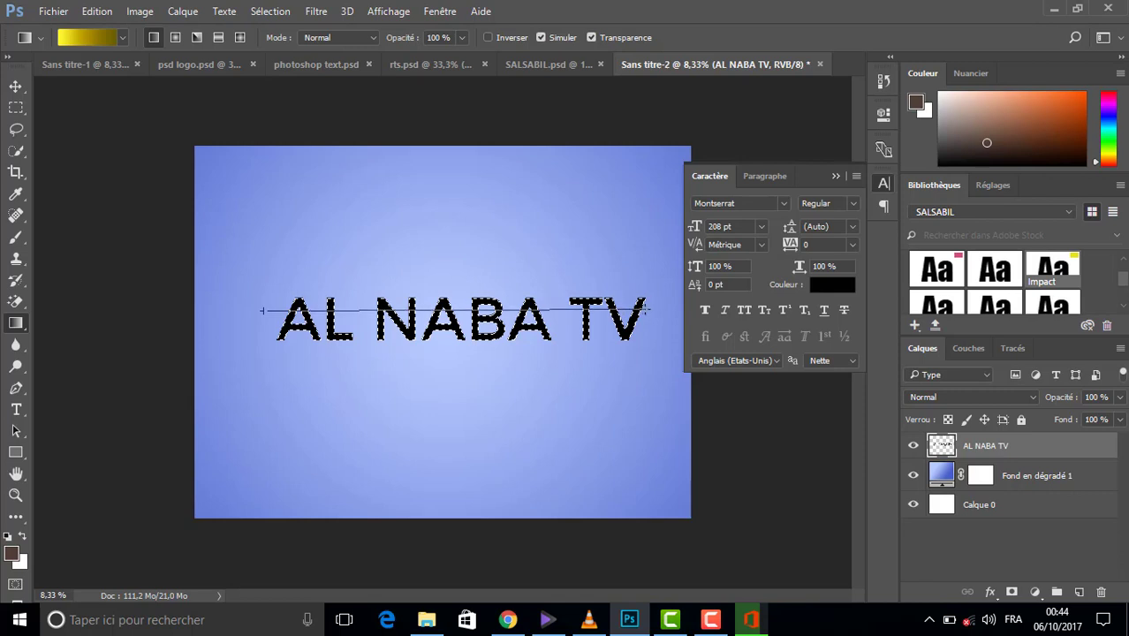
left_click_drag(645, 308, 645, 308)
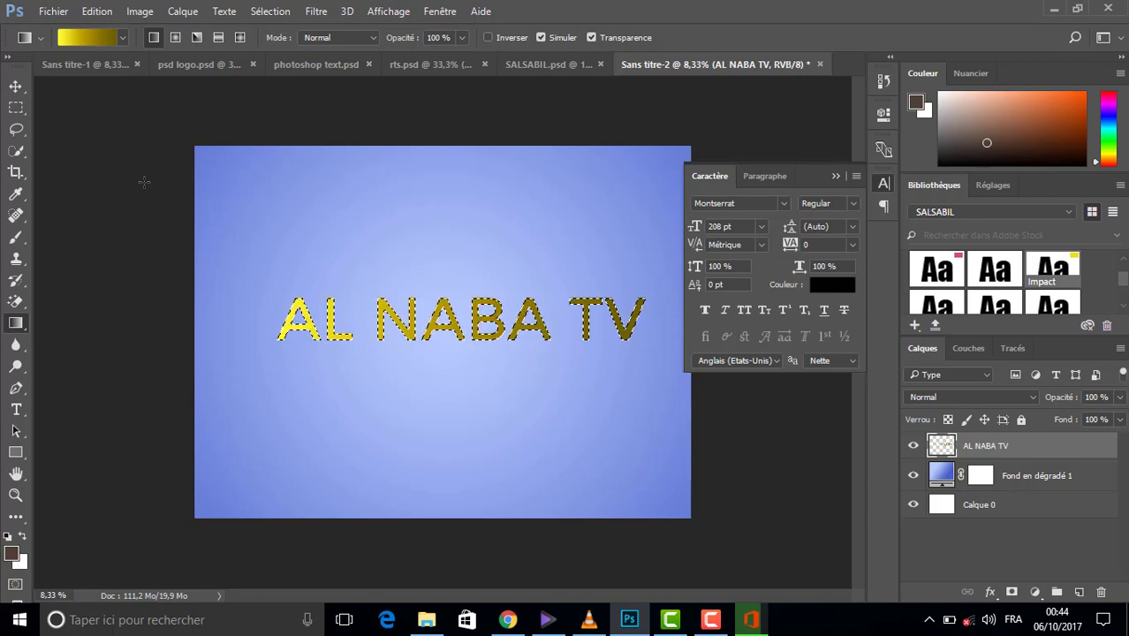
key("ctrl+d")
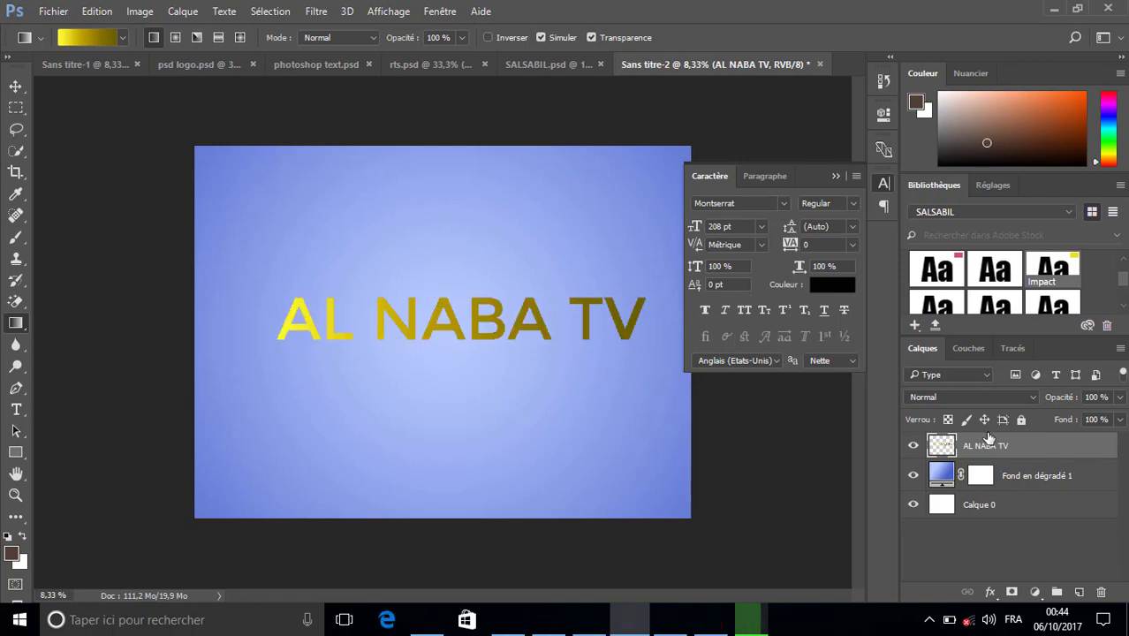
- Duplicate the AL NABA TV layer and render the Nuages (Clouds) filter on the copy
left_click_drag(1009, 444, 1078, 590)
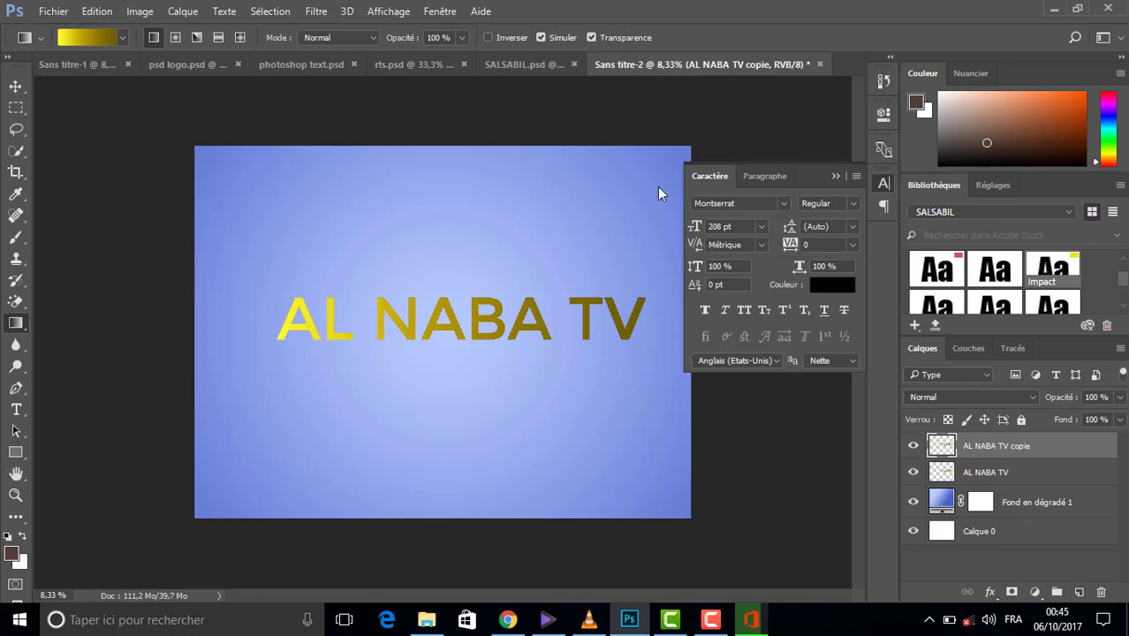
left_click(315, 11)
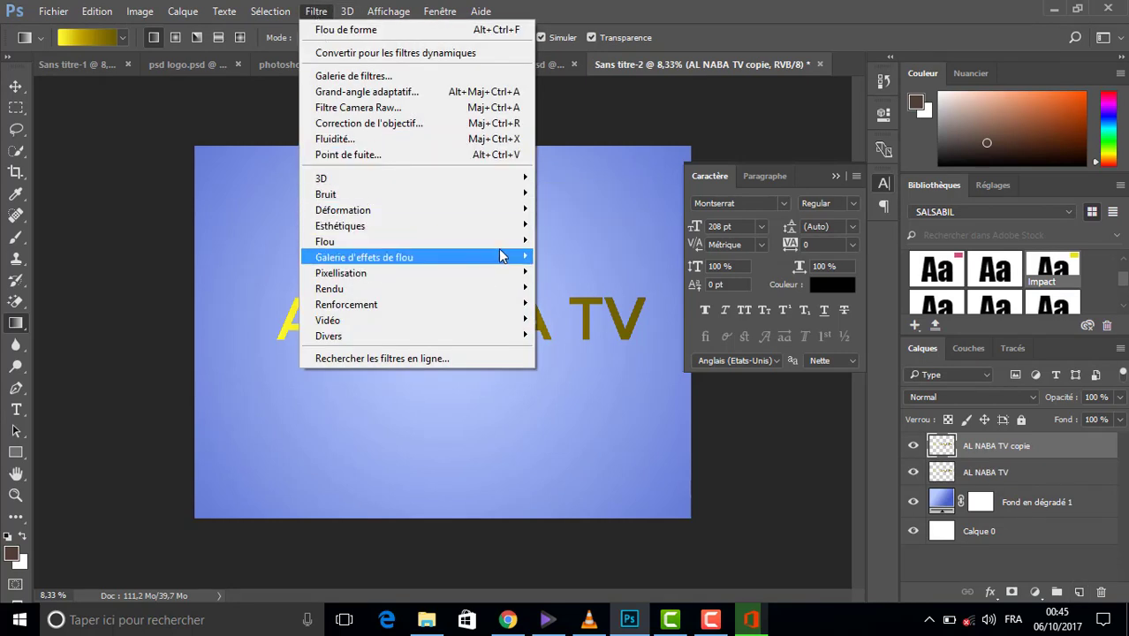
mouse_move(504, 246)
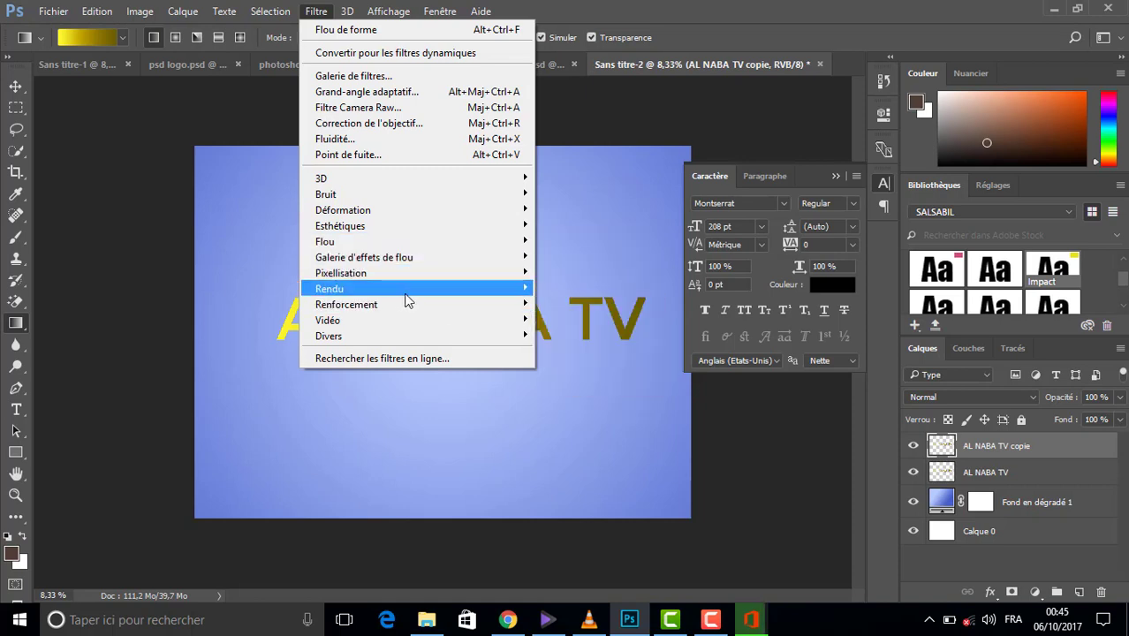
mouse_move(406, 295)
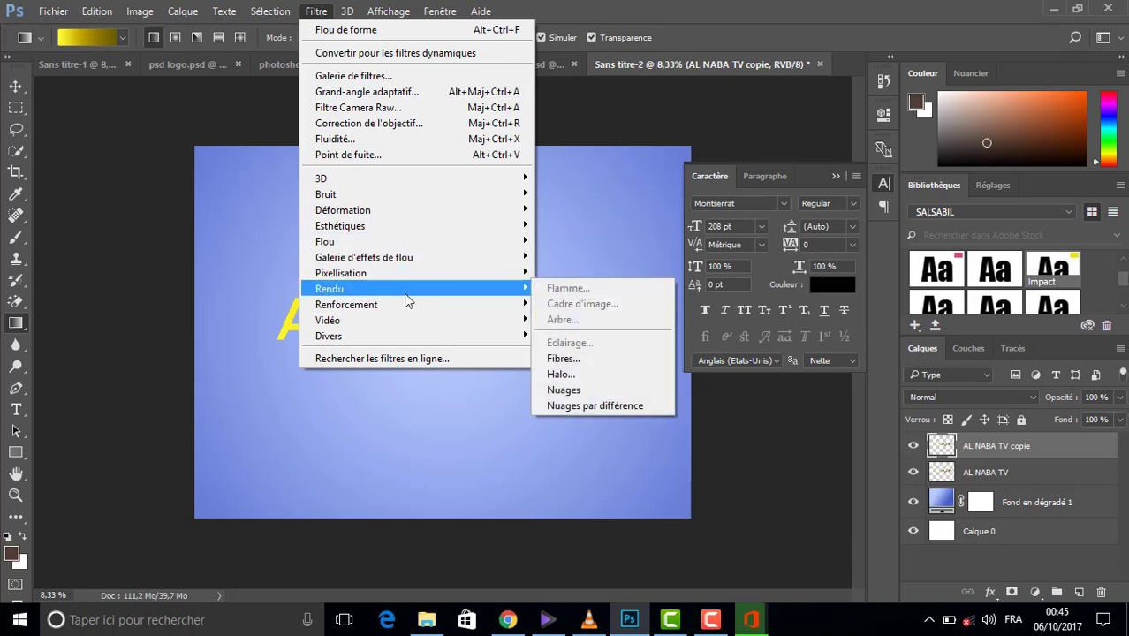
left_click(558, 389)
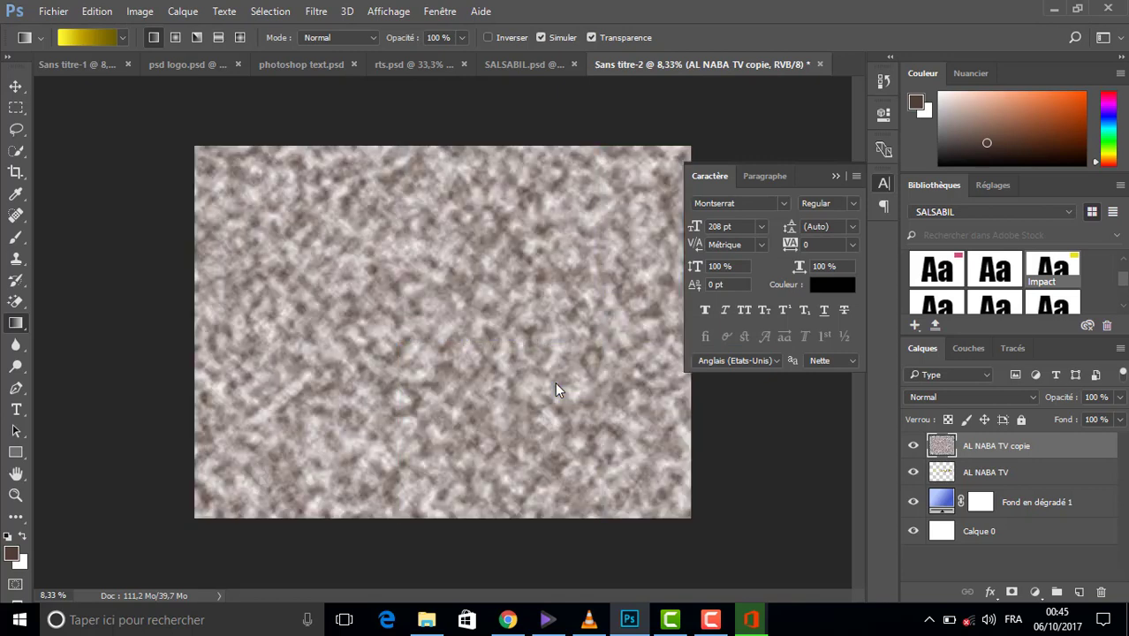
- Try blending modes including Eclaircir and Densité couleur - on the AL NABA TV copie layer, and return it to Normal
left_click(943, 395)
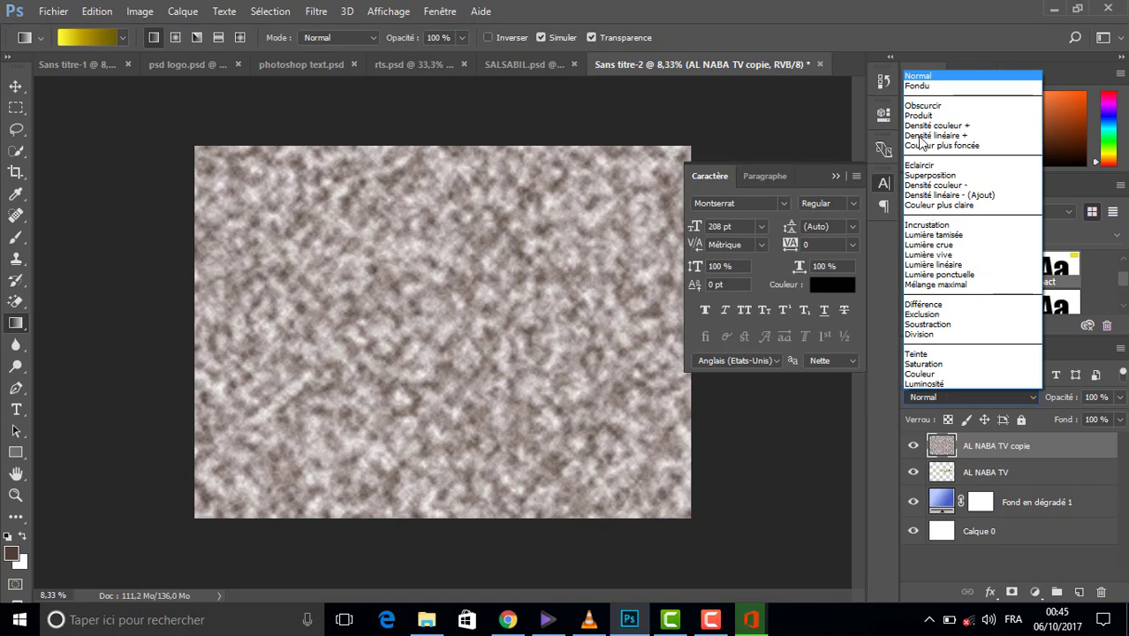
left_click(918, 165)
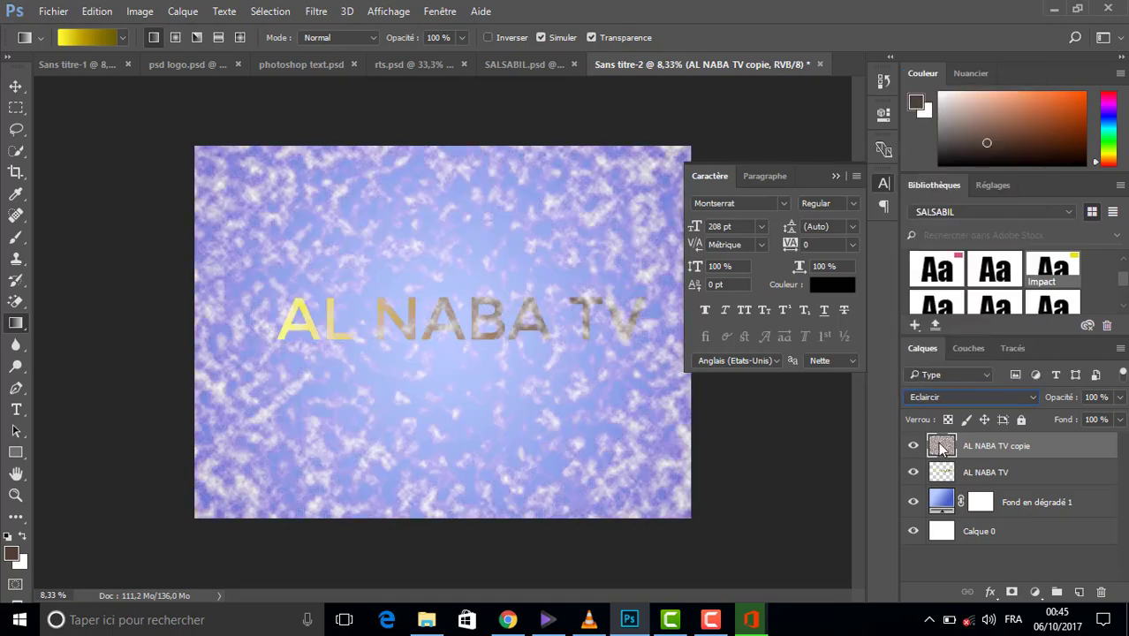
key("Down")
key("Down")
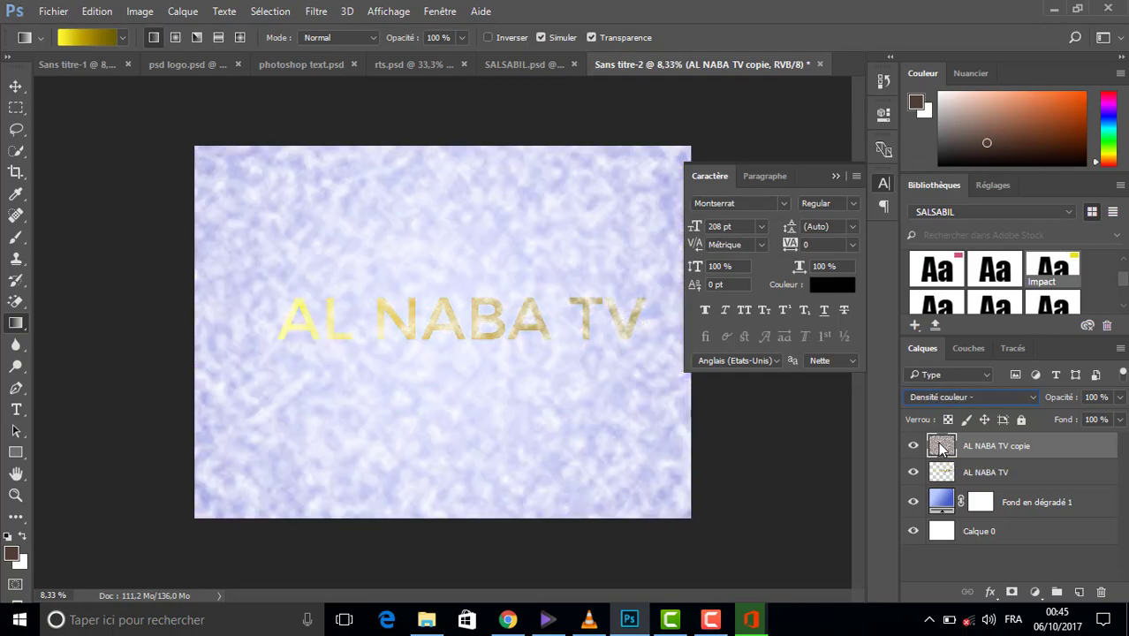
key("Up")
key("Up")
key("Up")
key("Up")
key("Up")
key("Up")
key("Up")
key("Up")
key("Up")
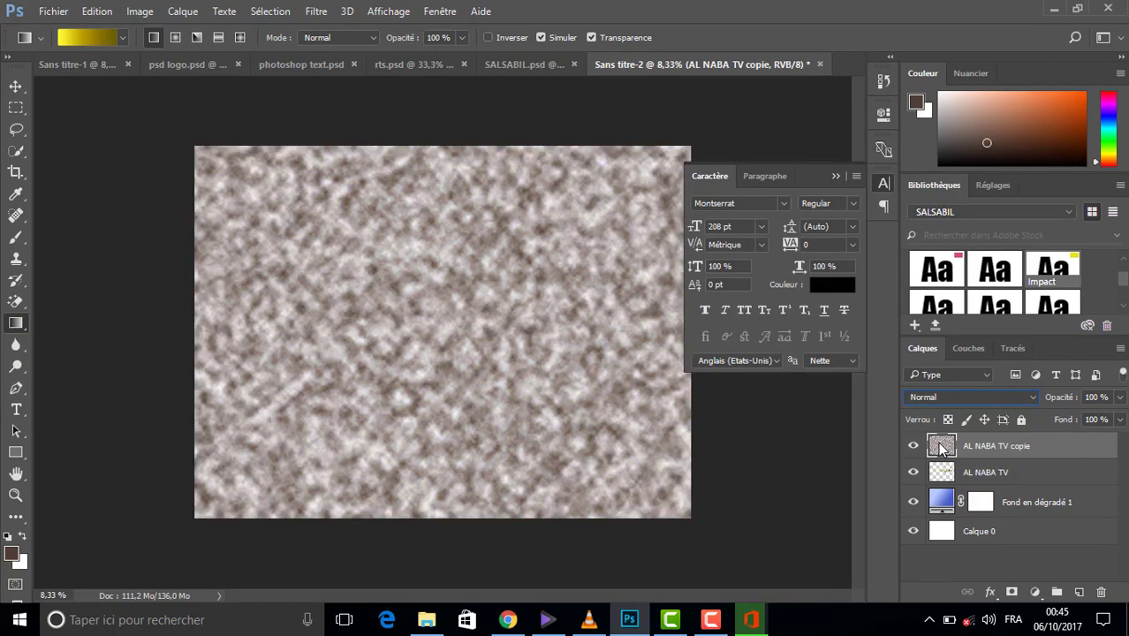
- Set the blending mode of the AL NABA TV copie clouds layer to Densité linéaire - (Ajout)
key("Down")
key("Down")
key("Down")
key("Down")
key("Down")
key("Down")
key("Down")
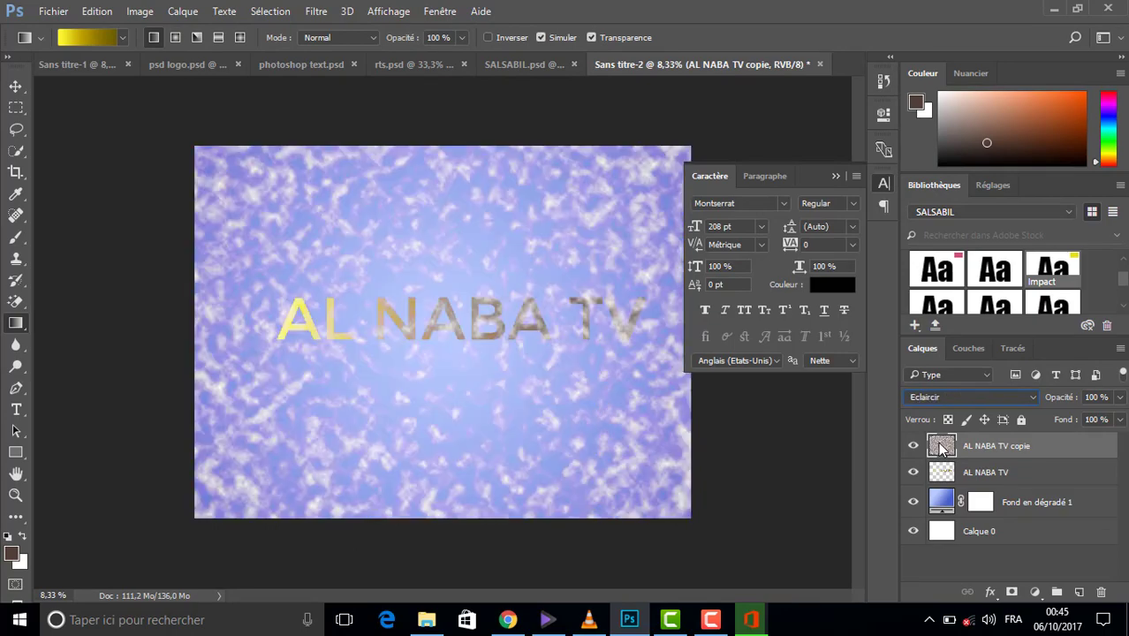
key("Down")
key("Down")
key("Down")
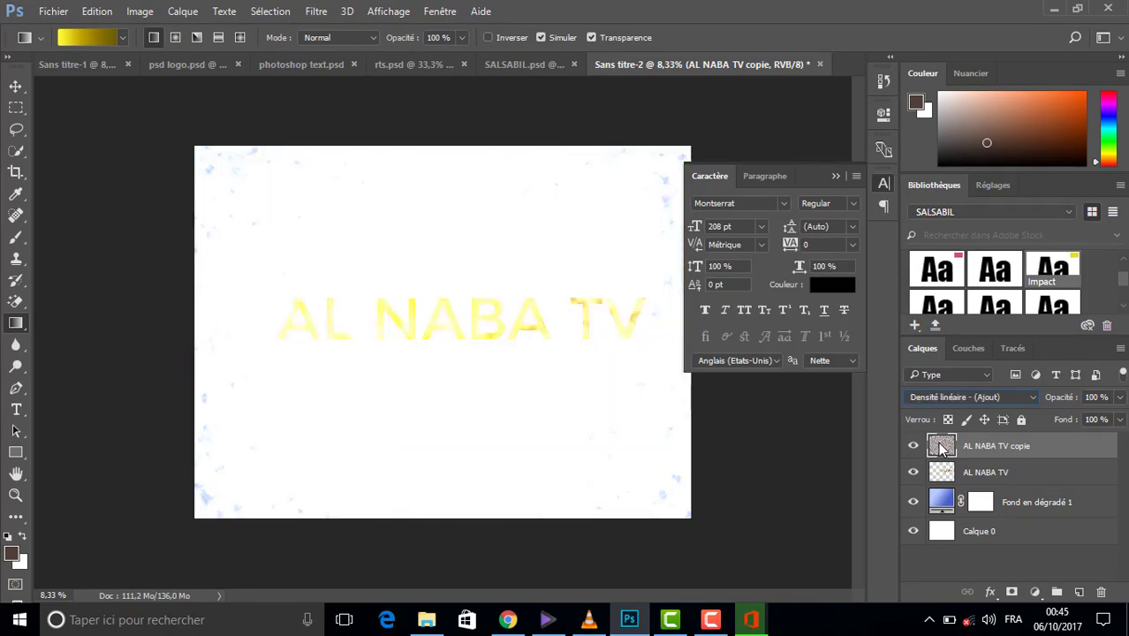
- Change the blending mode of the AL NABA TV copie clouds layer to Lumière tamisée
key("Down")
key("Down")
key("Down")
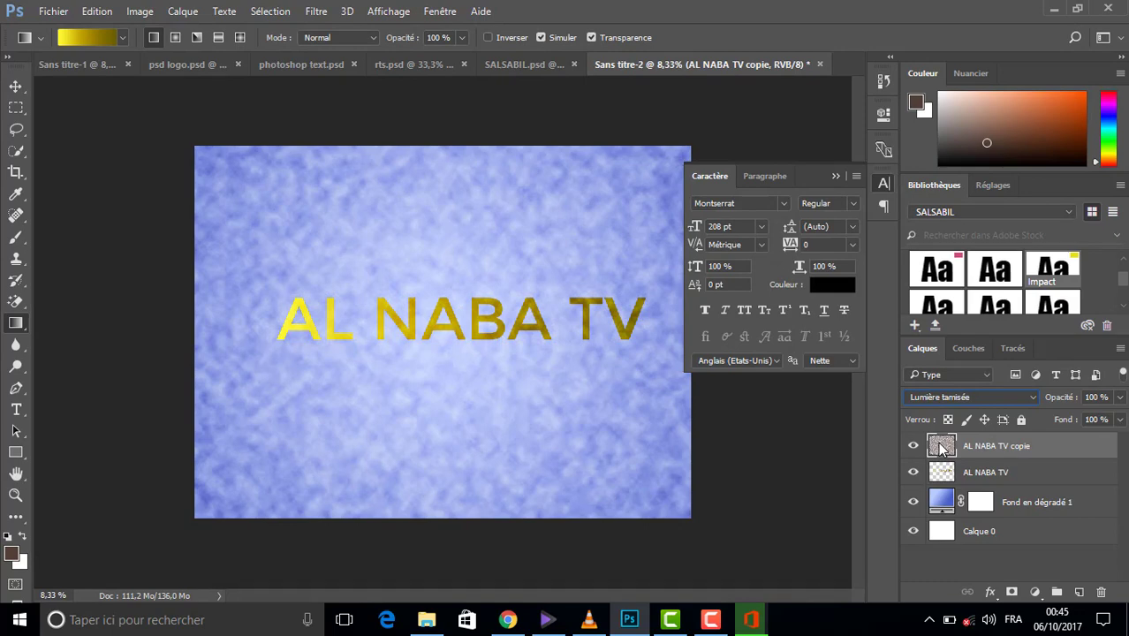
- Clip the AL NABA TV copie clouds layer to the AL NABA TV text layer below it
left_click(970, 472)
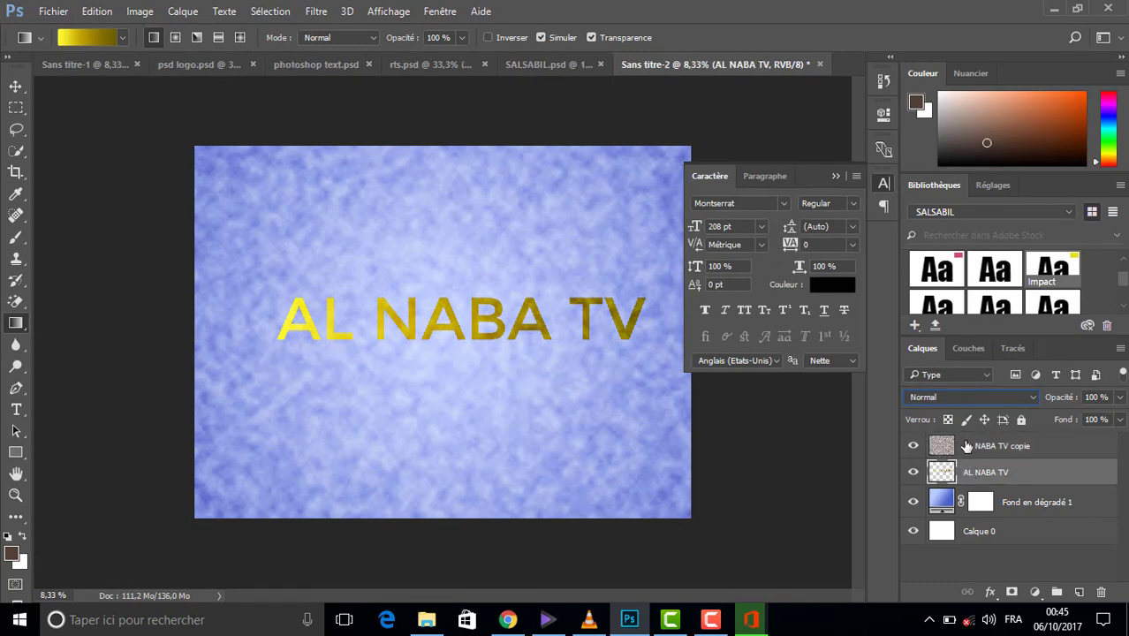
left_click(968, 446)
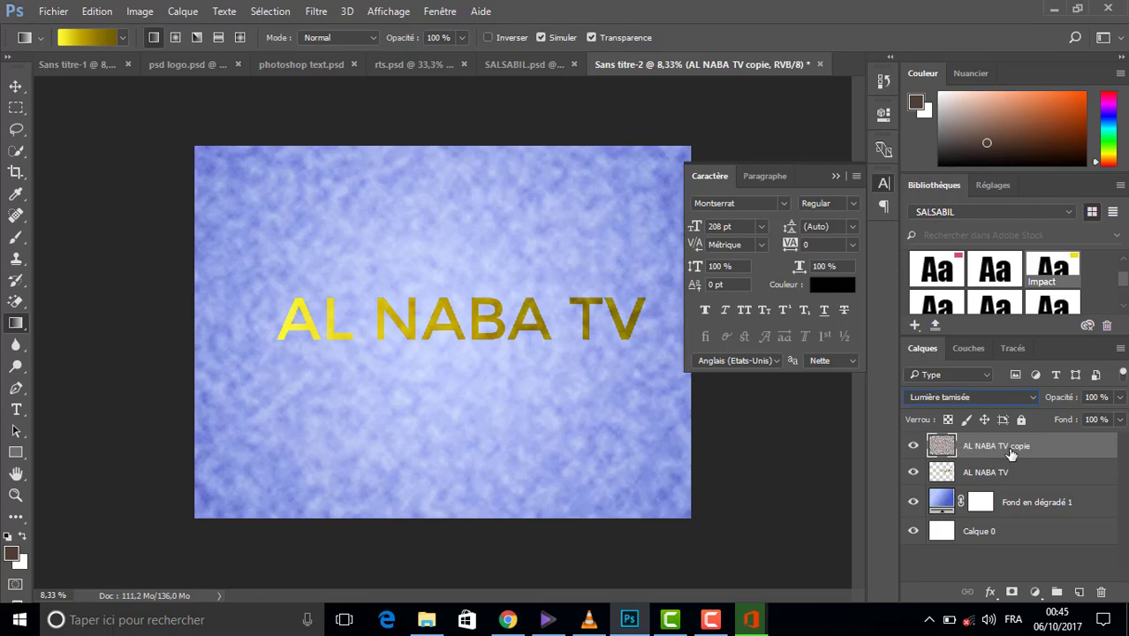
left_click_drag(1011, 452, 1012, 458)
left_click(1012, 457, "alt")
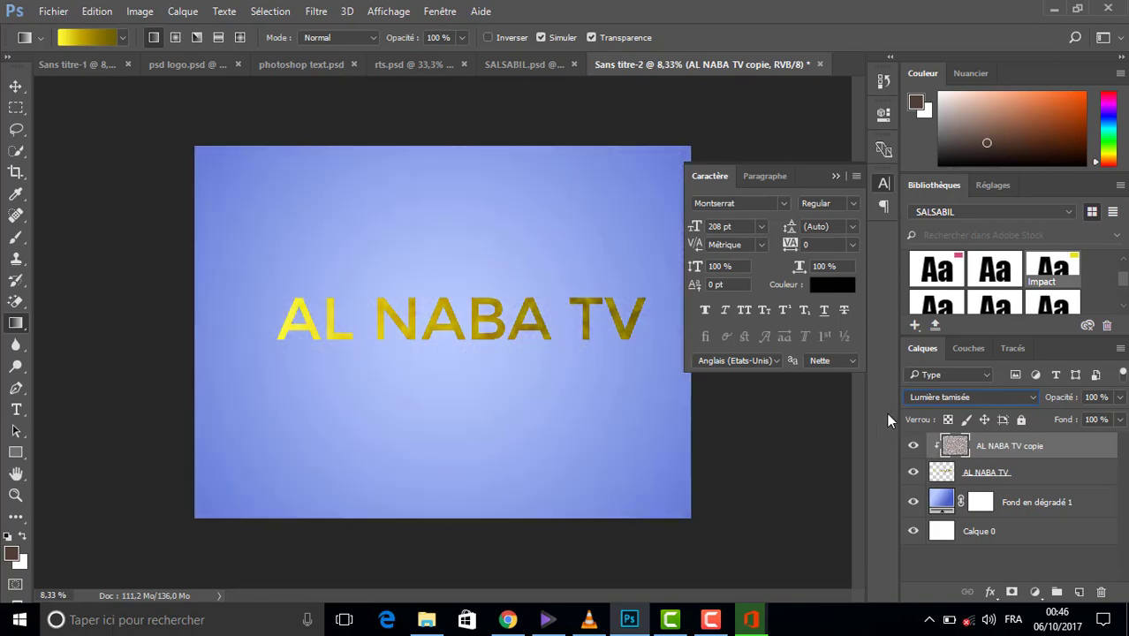
- Try the Eclaircir blending mode on the clipped clouds layer, and settle on Superposition
left_click(943, 399)
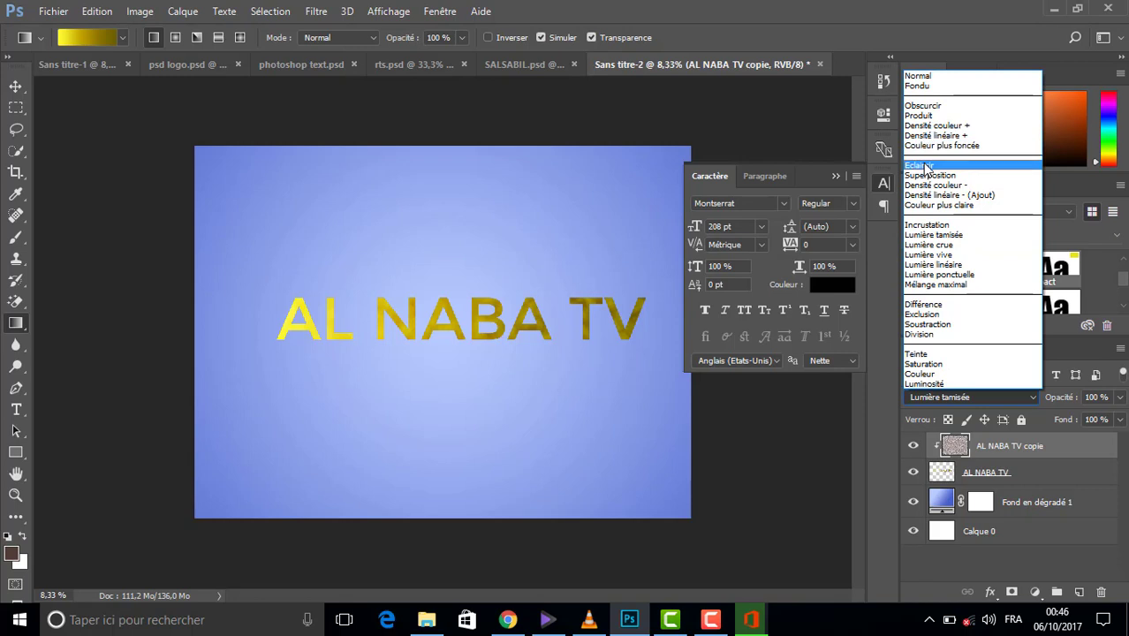
left_click(925, 166)
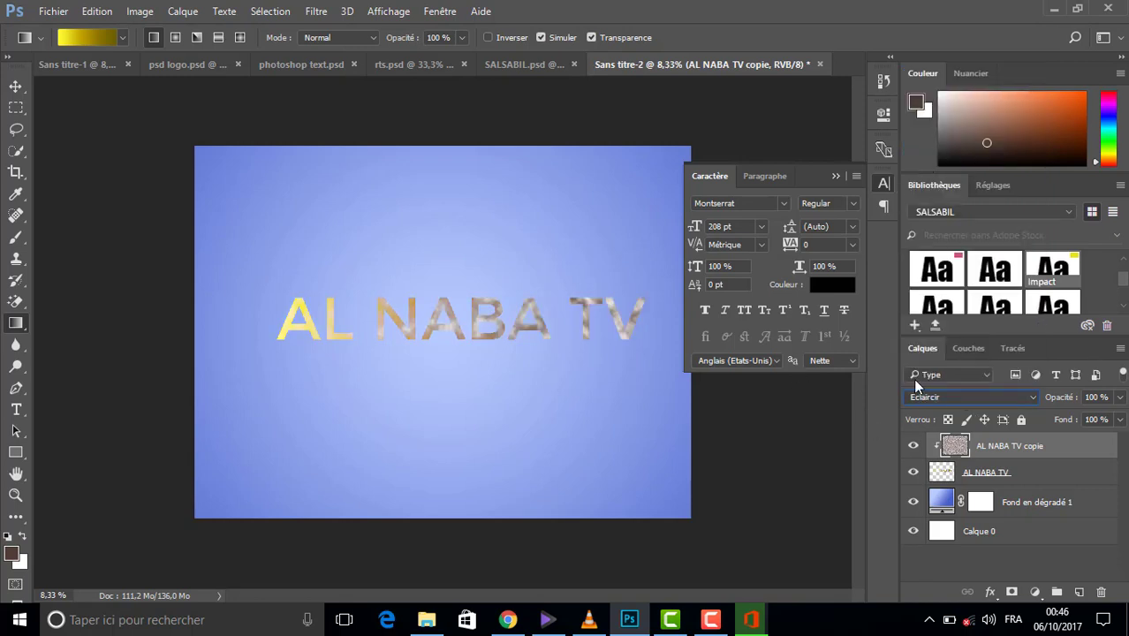
key("Down")
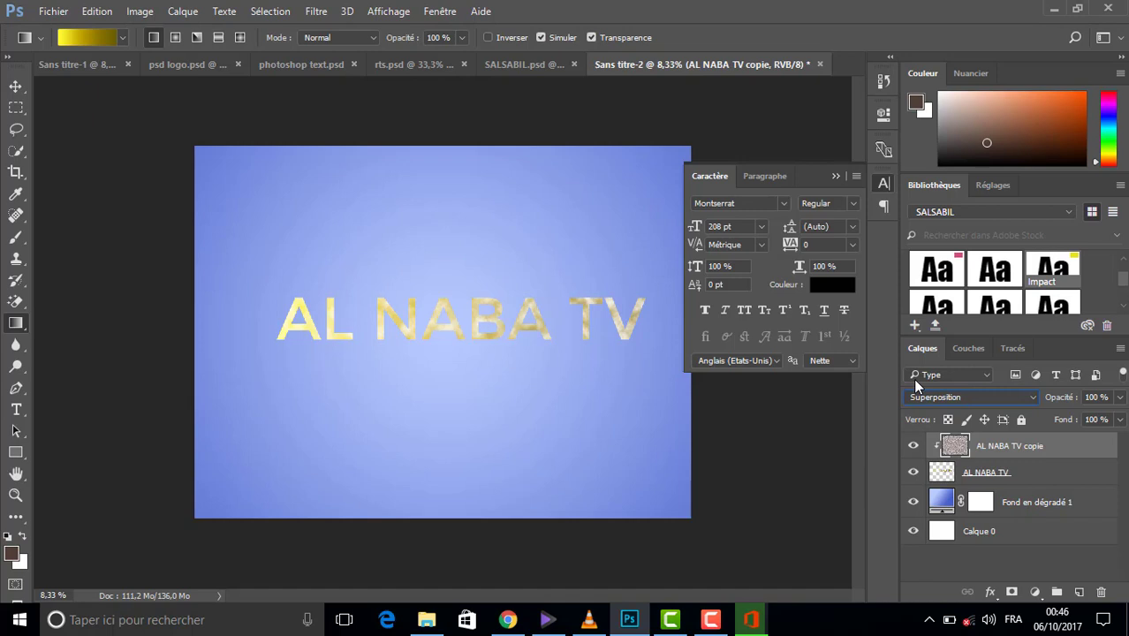
- Apply a Flou gaussien (Gaussian Blur) filter with a 2.2-pixel radius to the AL NABA TV layer
left_click(1015, 472)
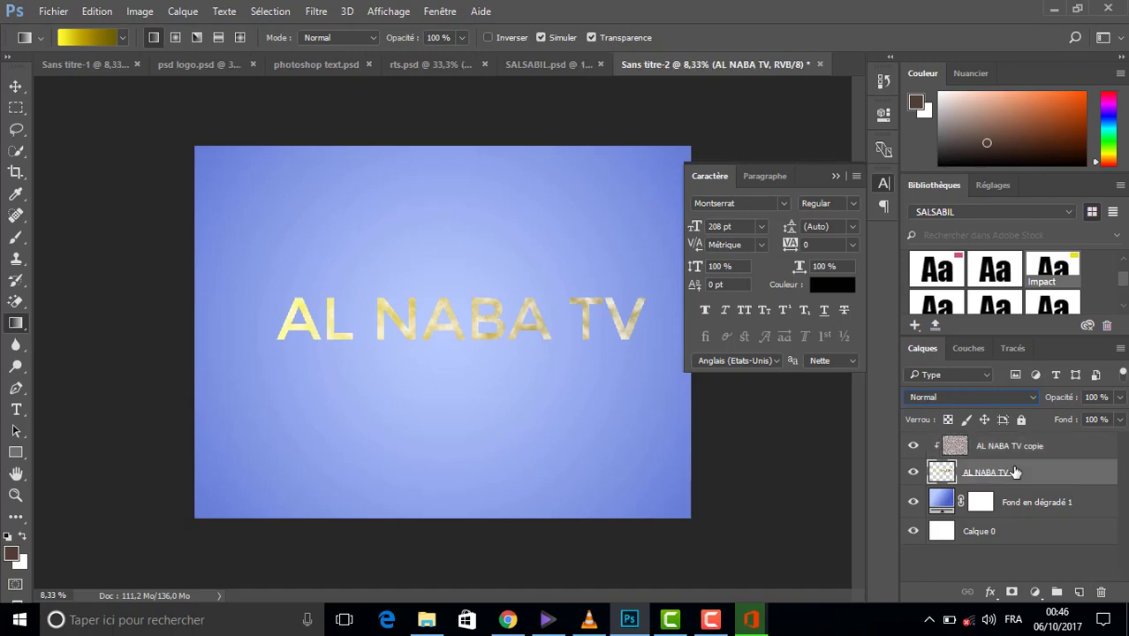
left_click(321, 14)
mouse_move(497, 243)
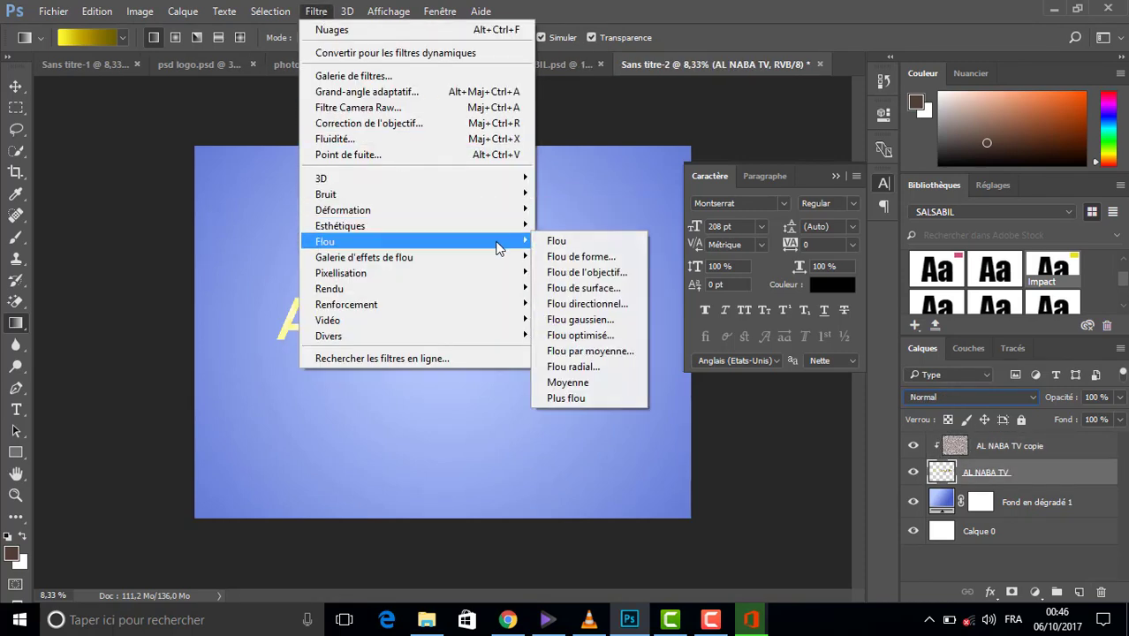
left_click(599, 319)
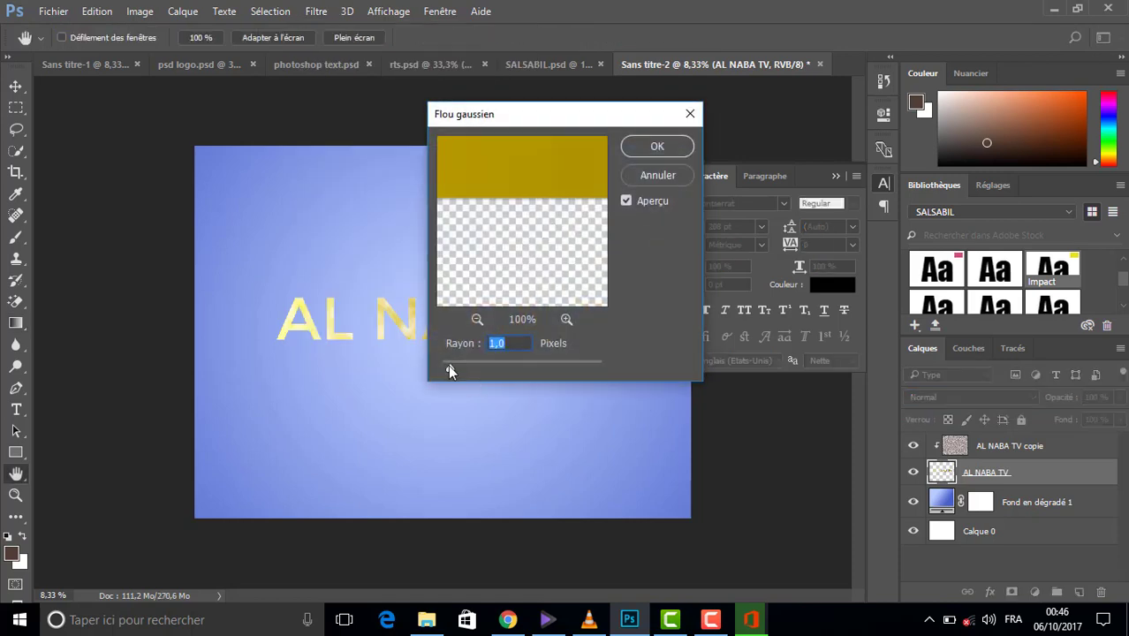
left_click_drag(449, 367, 460, 367)
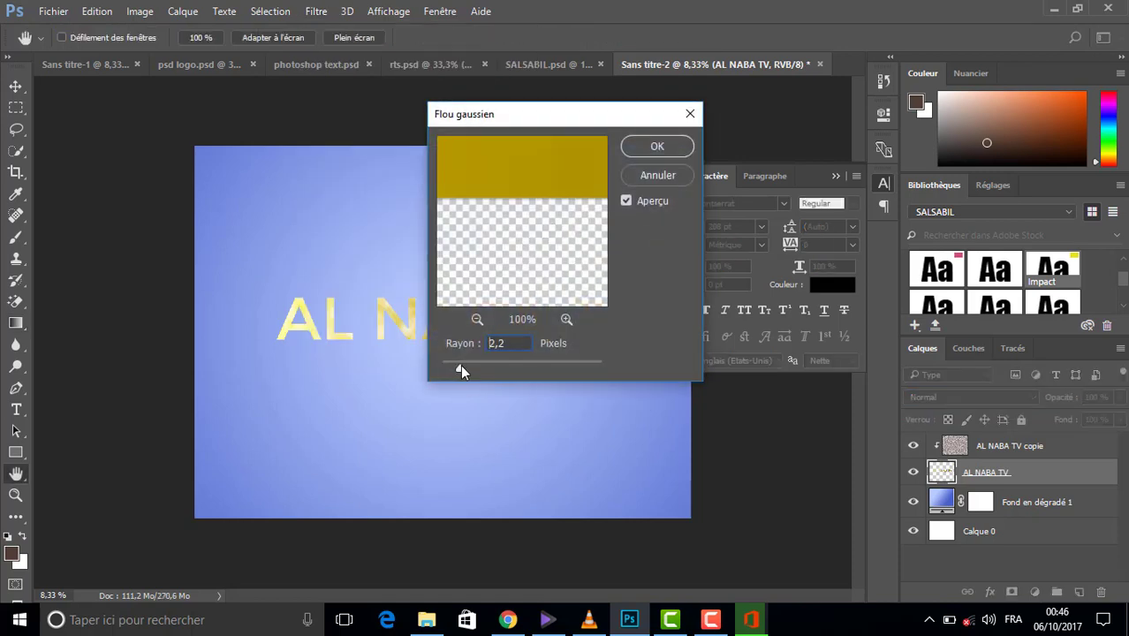
left_click(641, 144)
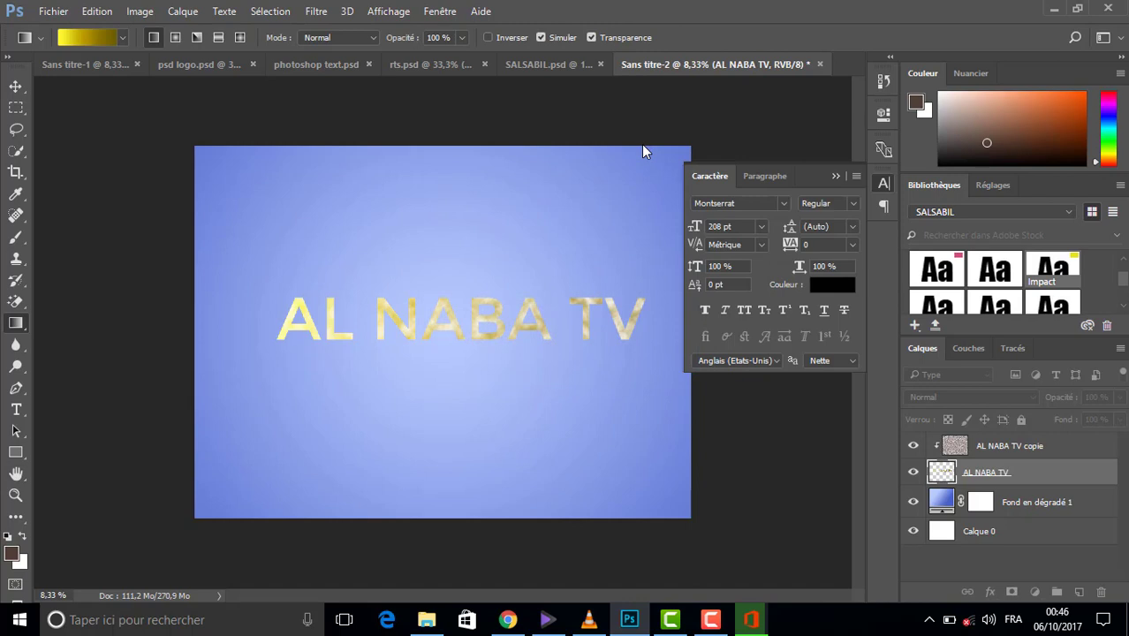
- Switch to the Office installer to check the installation progress, and return to Photoshop
left_click(751, 622)
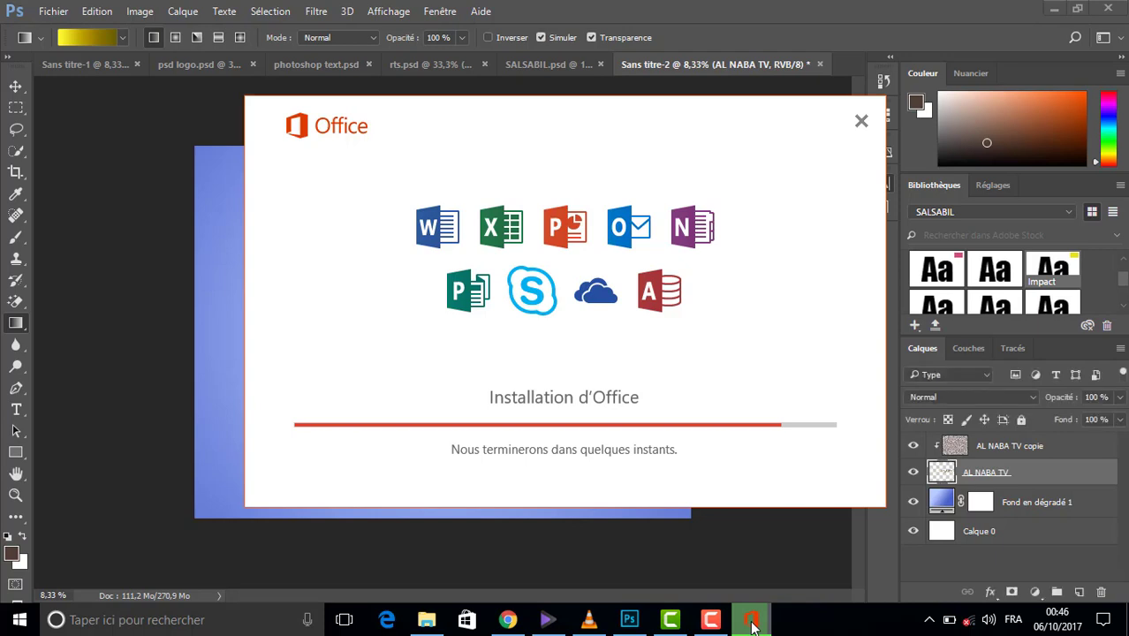
left_click(68, 377)
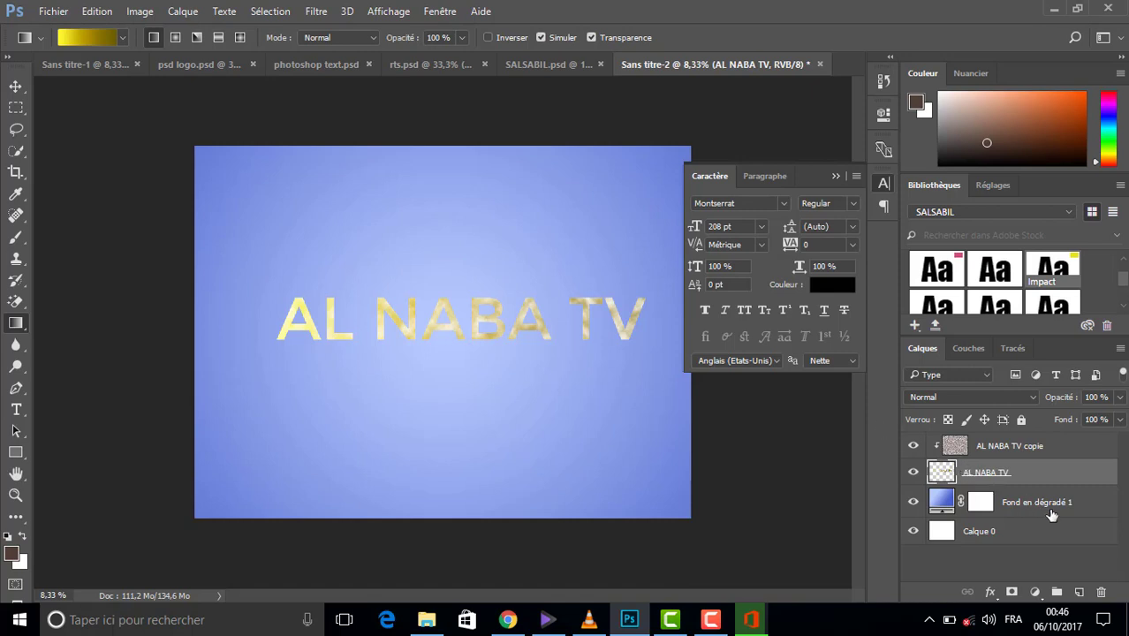
key("shift+alt+o")
- Place the LOGO AL NABA TV image from the jpg folder as a linked layer above AL NABA TV copie, scaled to about 221%
left_click(989, 448)
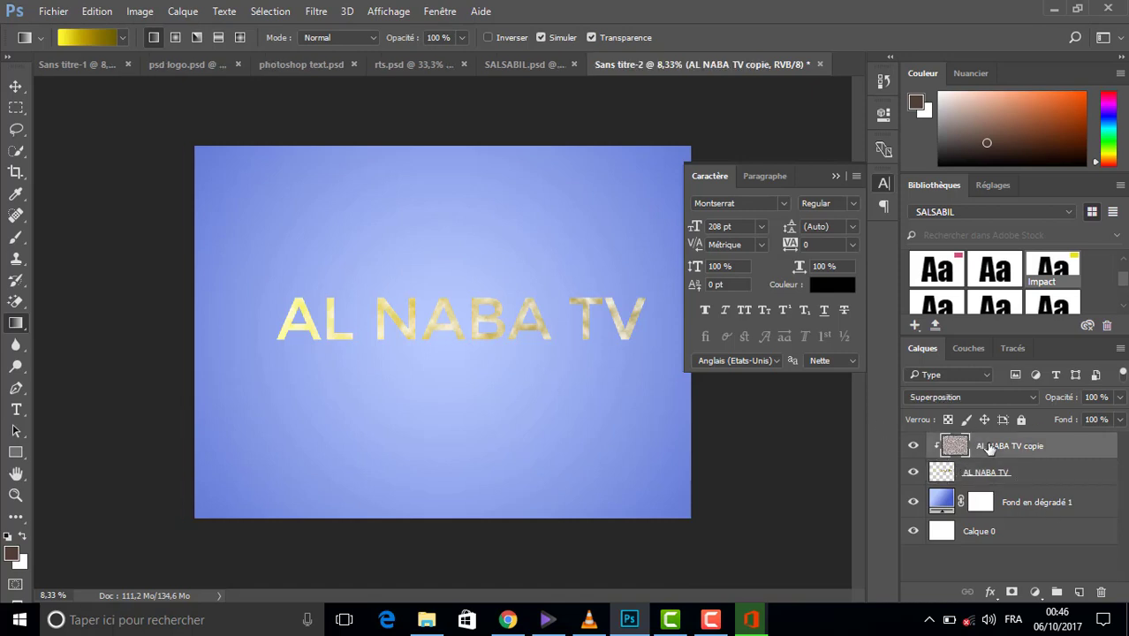
left_click(58, 10)
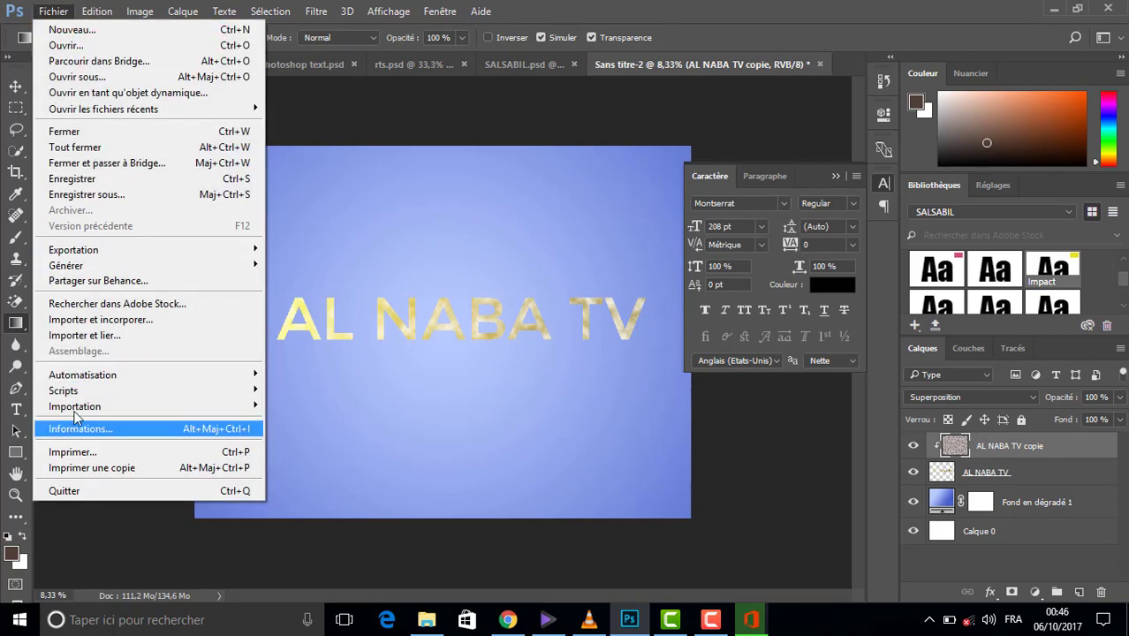
left_click(95, 337)
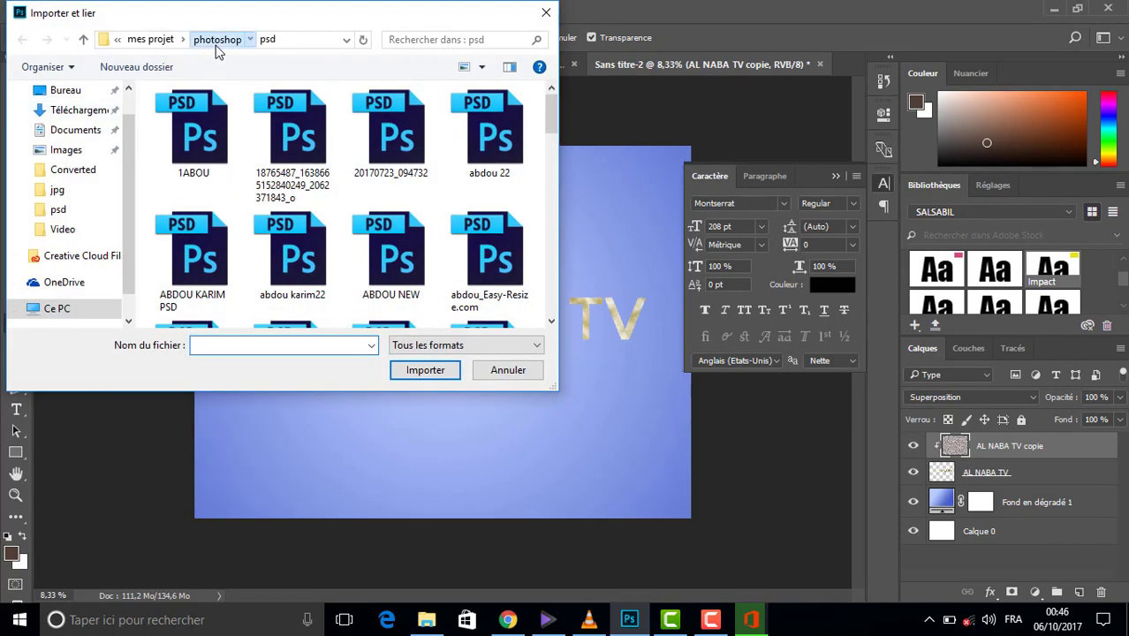
left_click(216, 45)
left_click(168, 132)
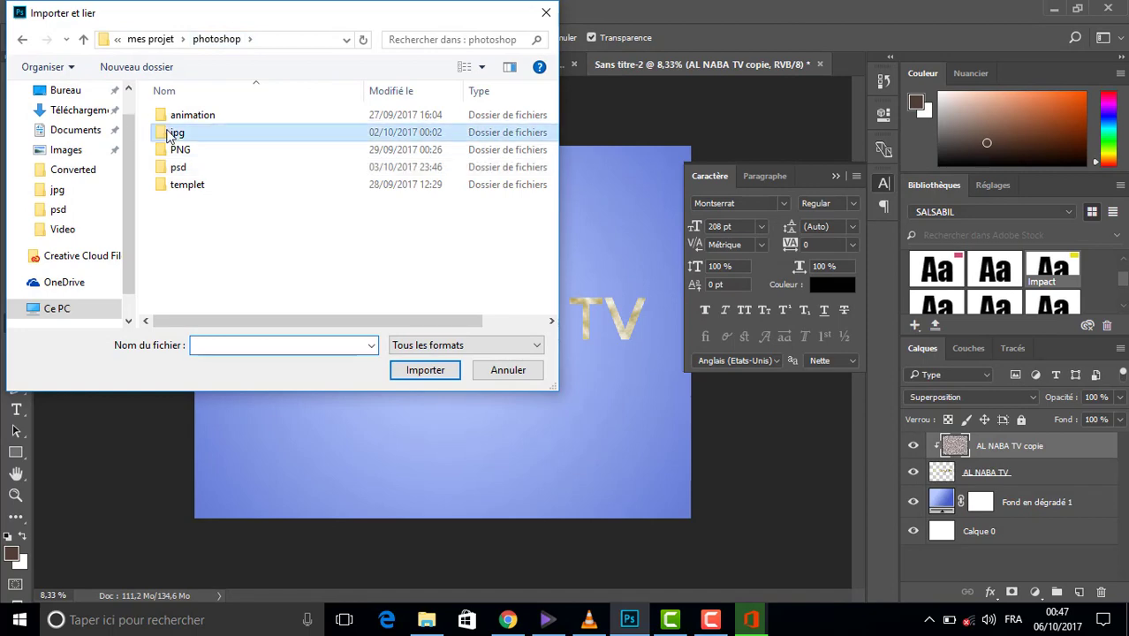
double_click(168, 133)
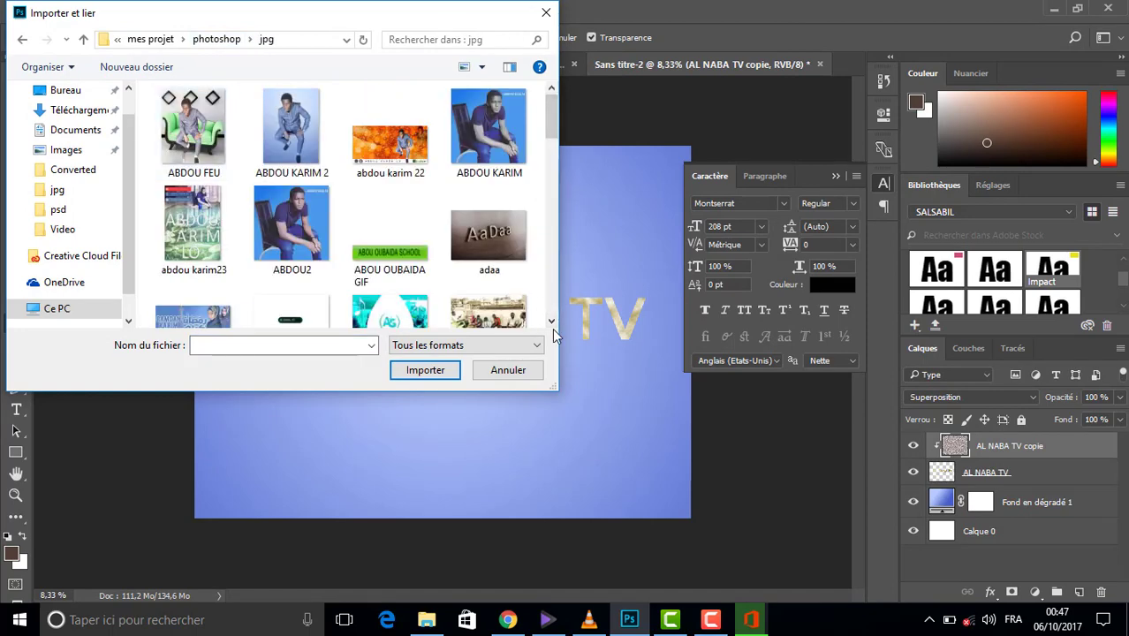
scroll(551, 323, "down", 5)
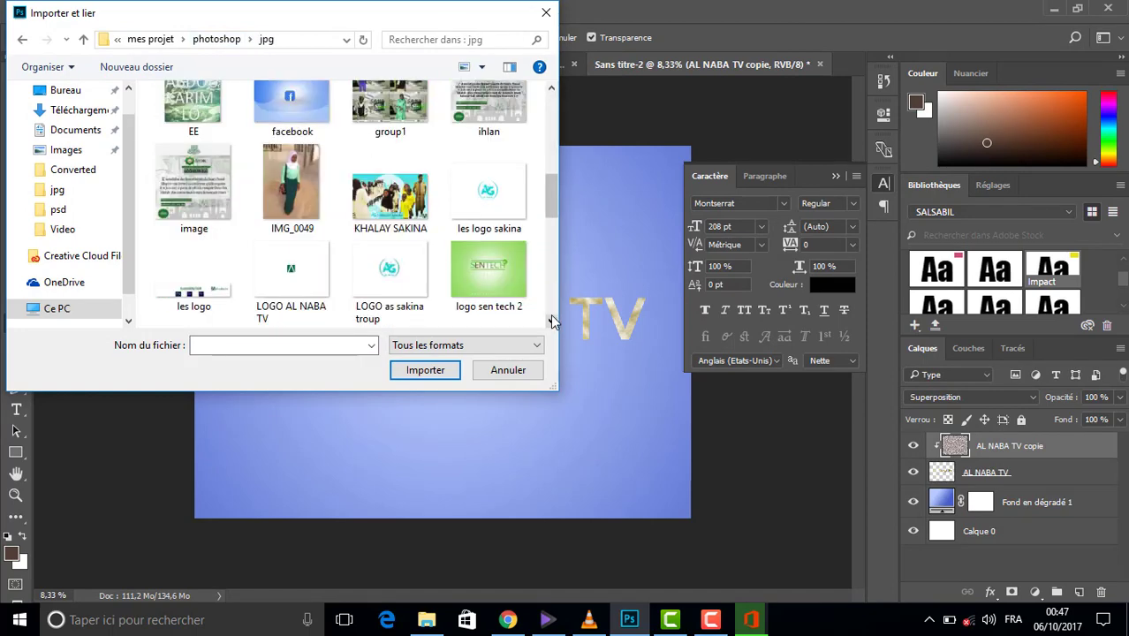
scroll(551, 323, "down", 3)
left_click(263, 150)
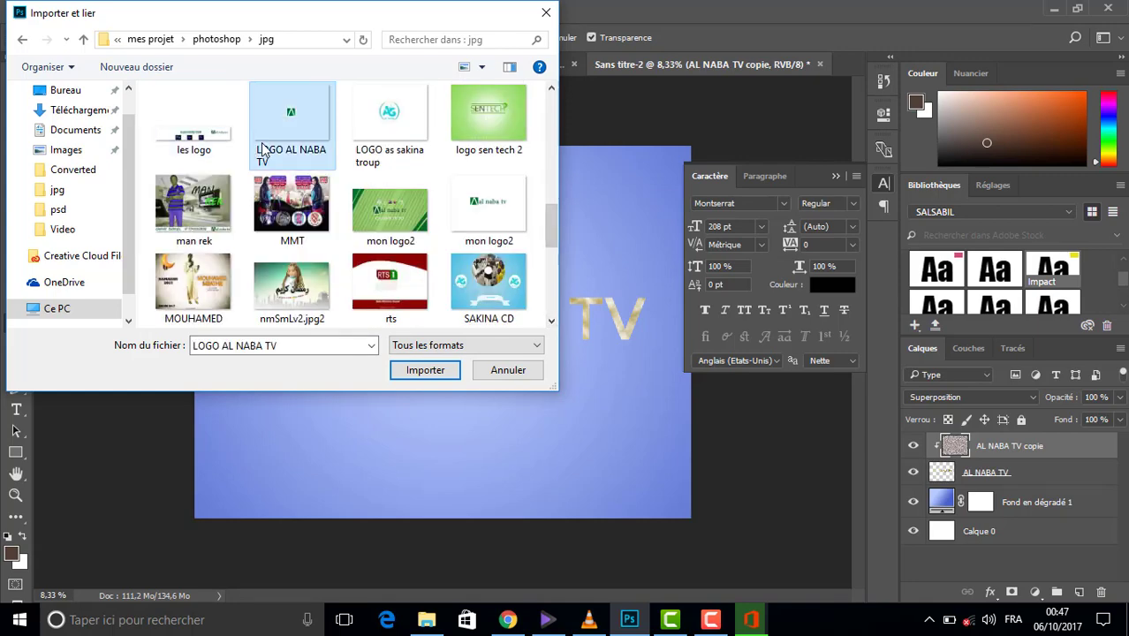
left_click(411, 370)
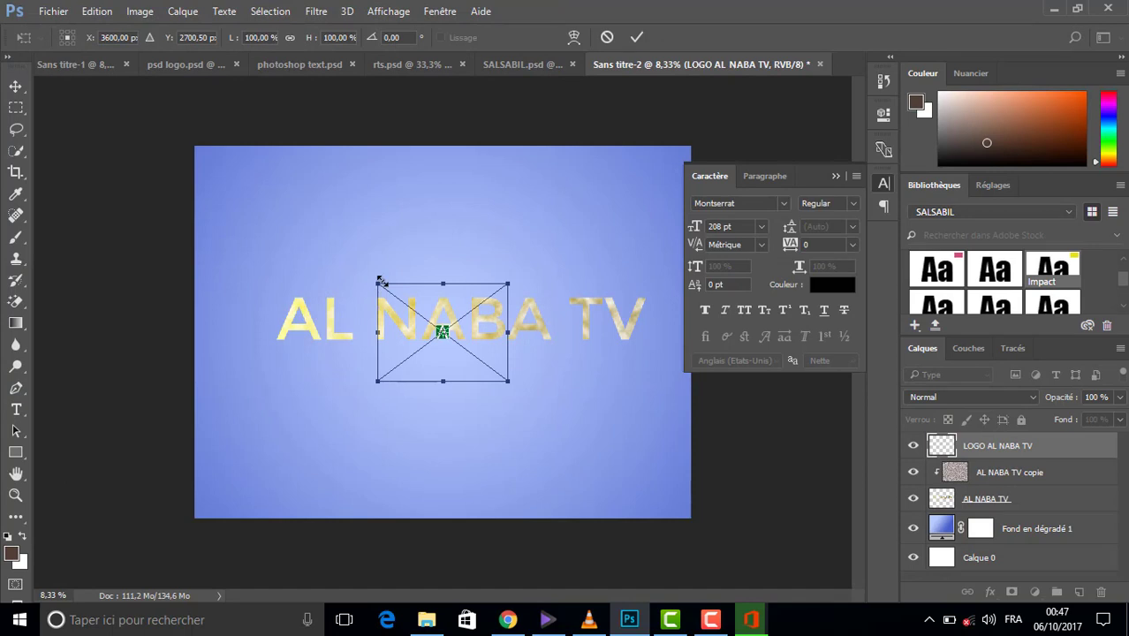
left_click_drag(377, 283, 231, 150)
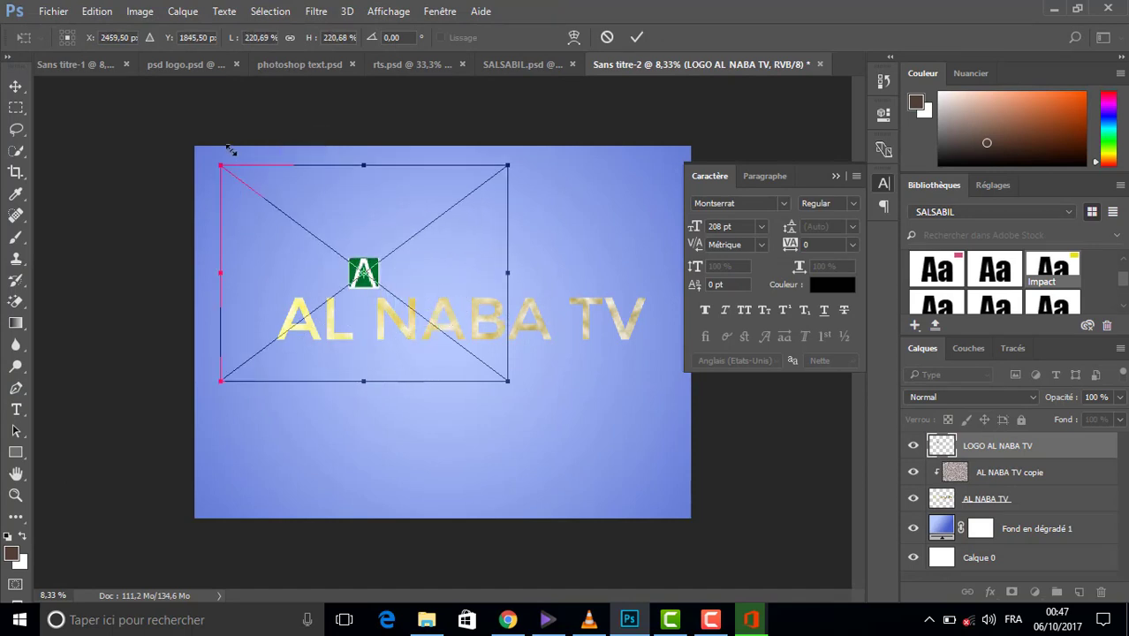
left_click(636, 37)
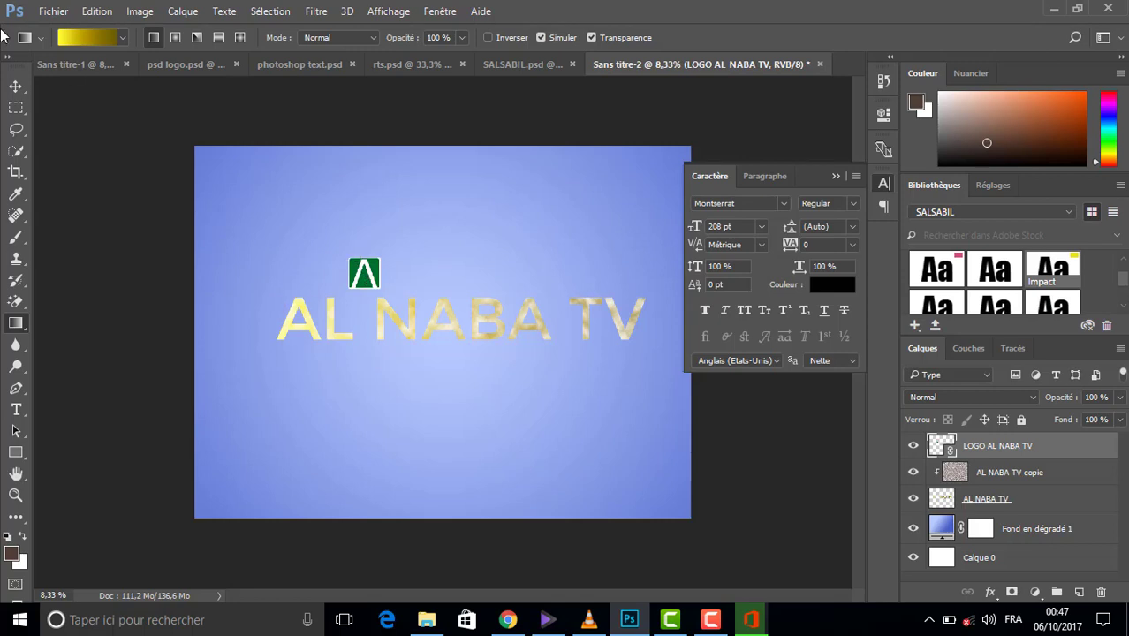
- Move the logo to the lower-left corner of the canvas and set its blending mode to Eclaircir
left_click(16, 85)
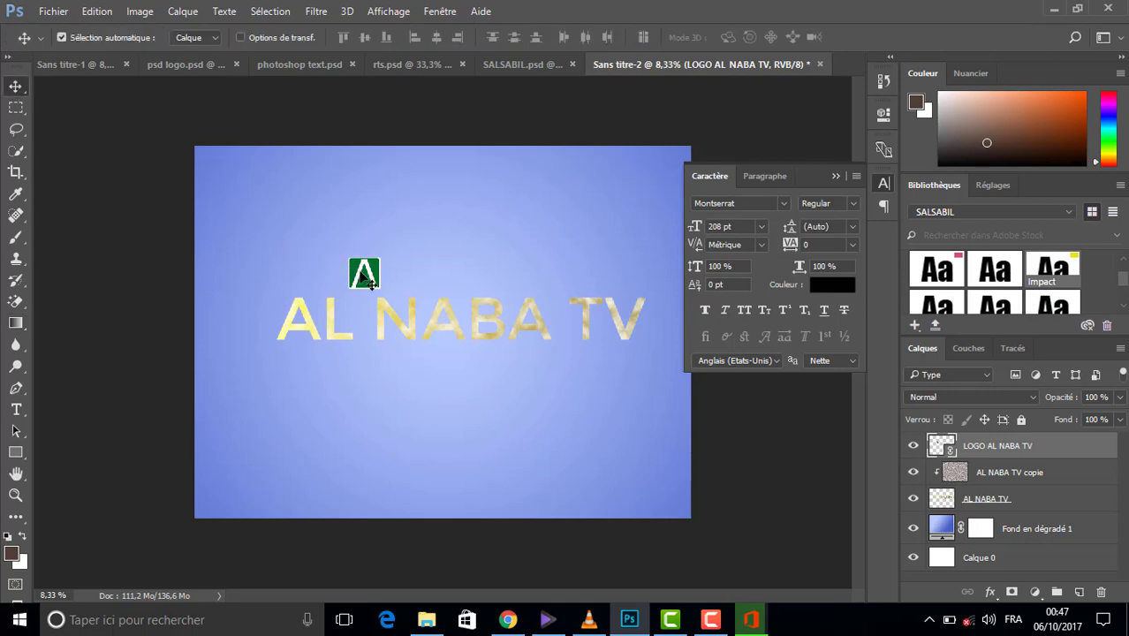
left_click_drag(365, 274, 220, 500)
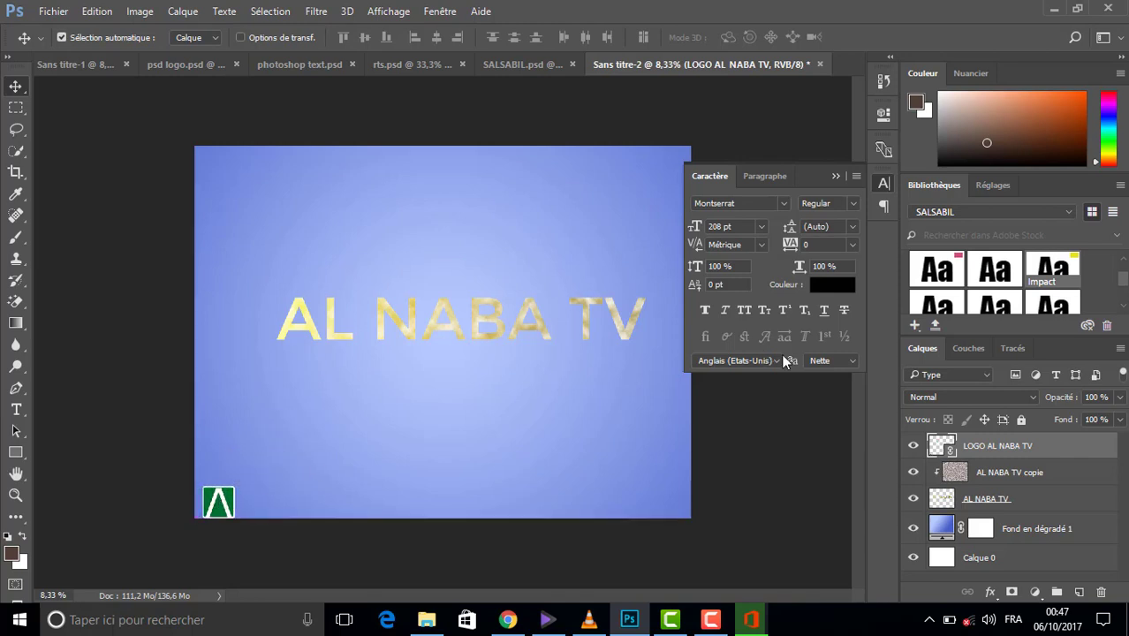
left_click(1014, 395)
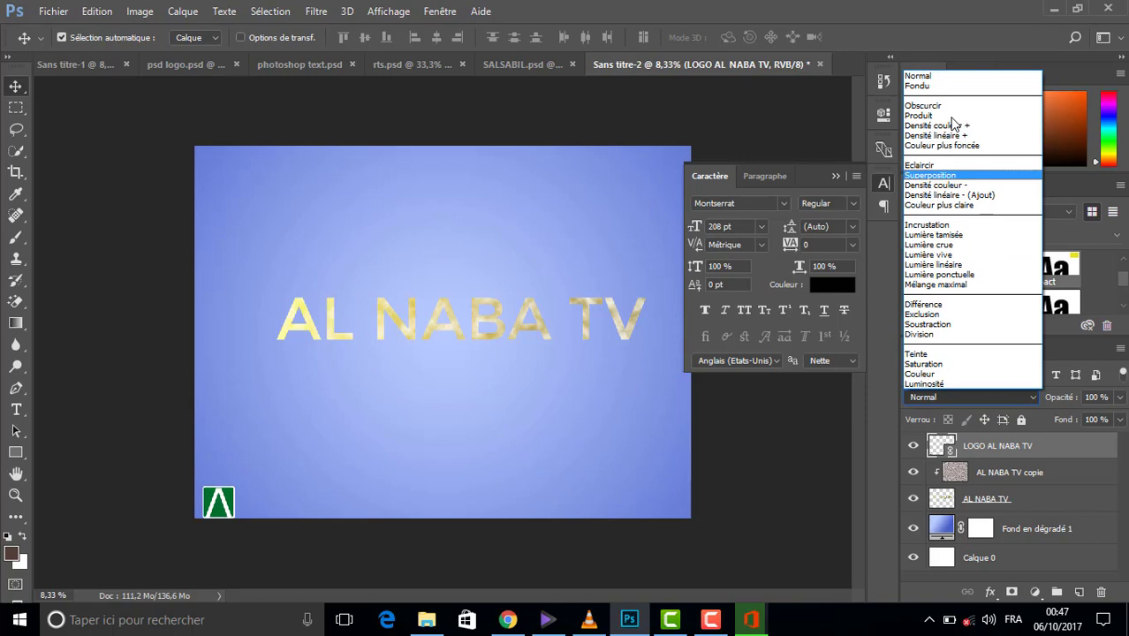
left_click(918, 165)
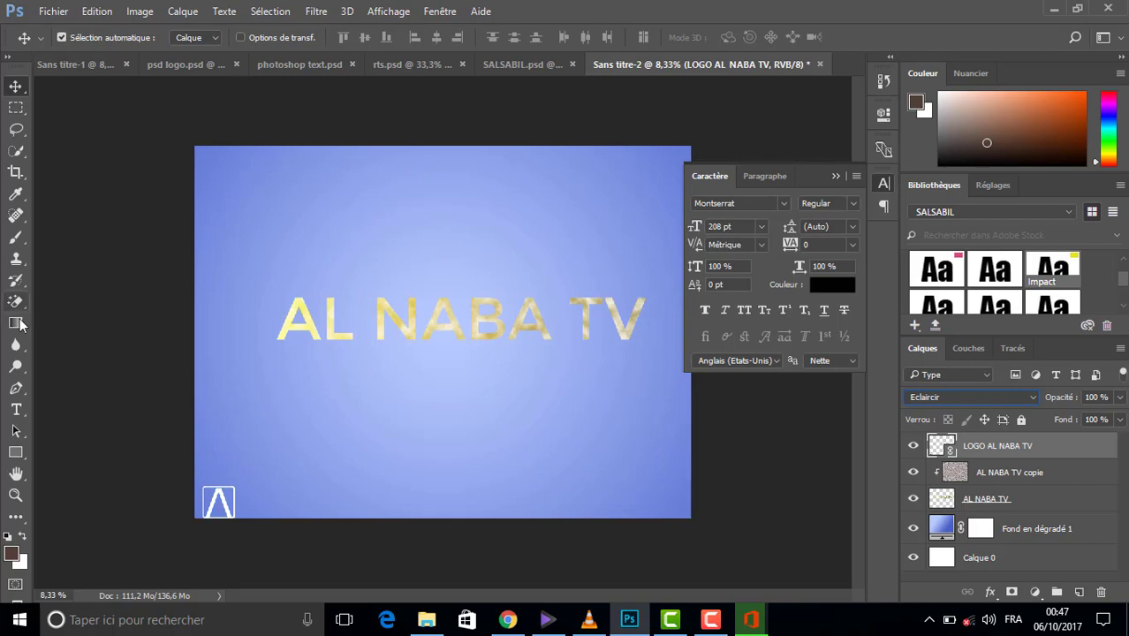
- Apply a Flou par moyenne (Box Blur) filter with an 8-pixel radius to the AL NABA TV layer
left_click(980, 482)
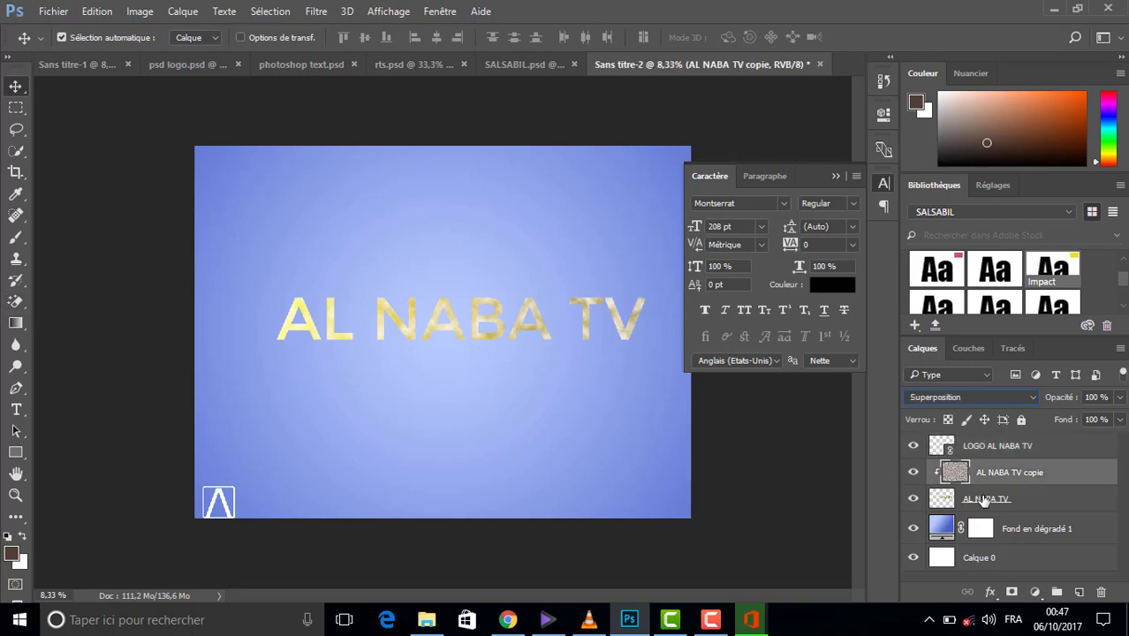
left_click(984, 500)
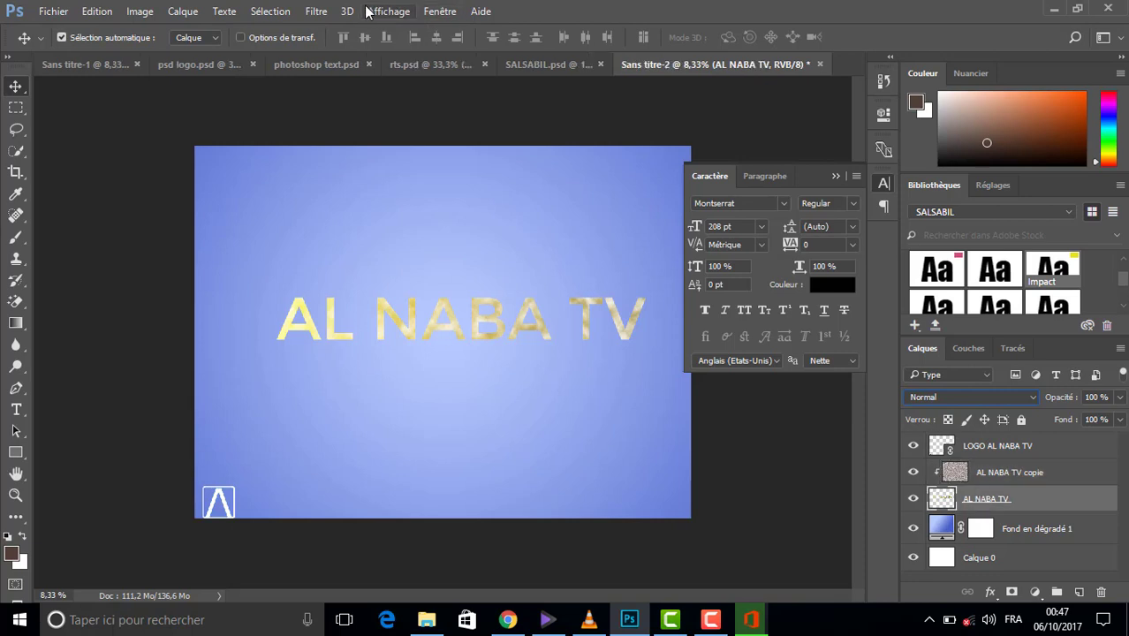
left_click(309, 12)
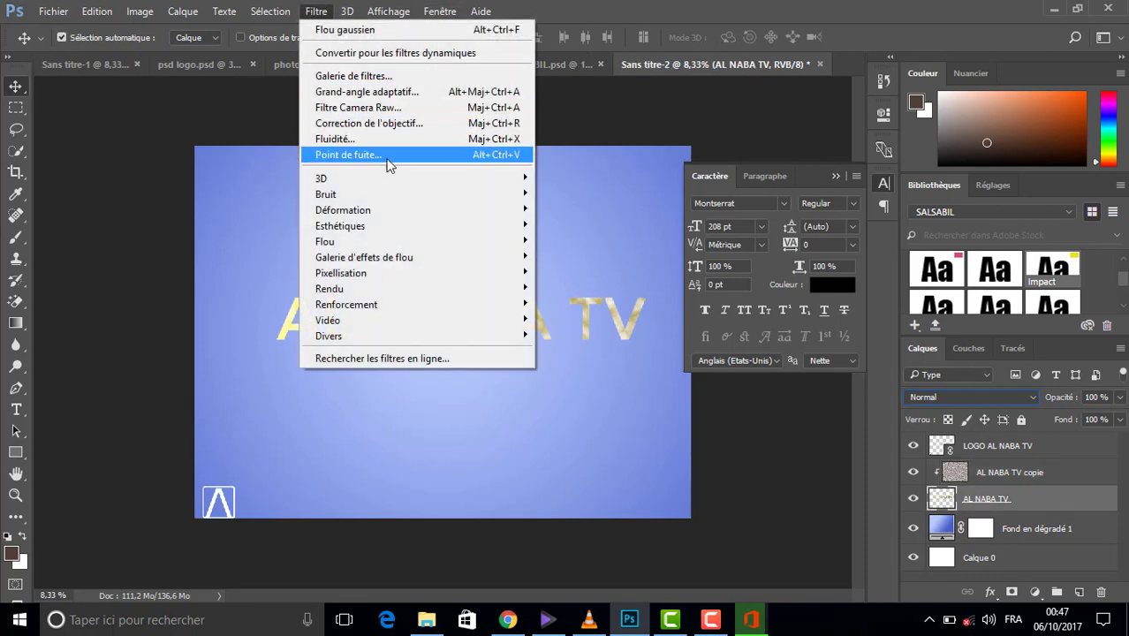
mouse_move(477, 242)
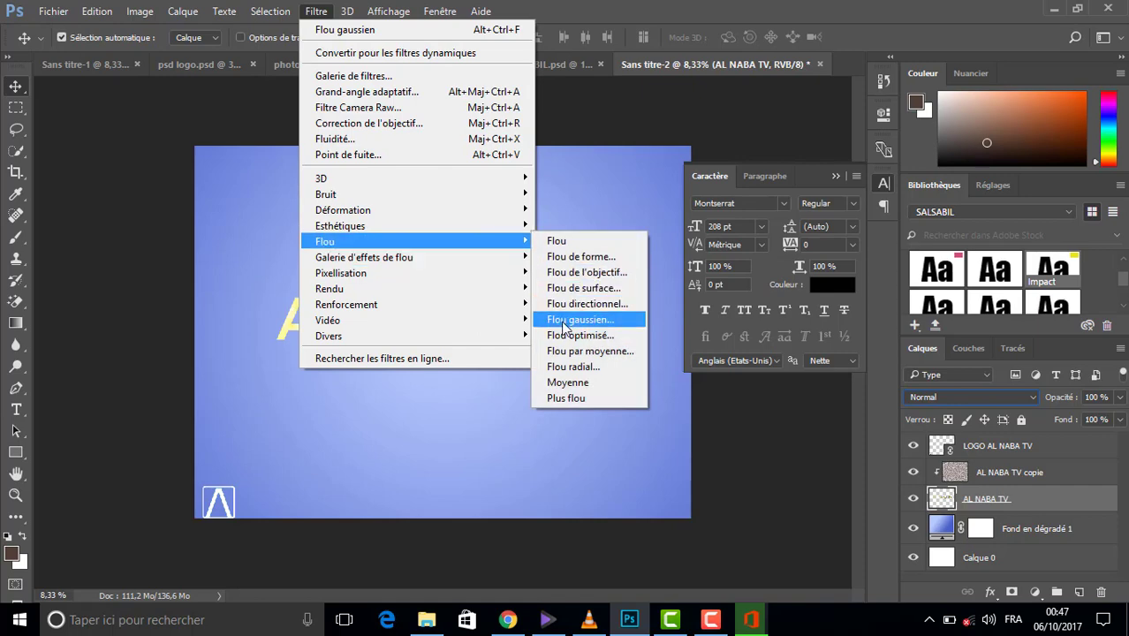
left_click(576, 351)
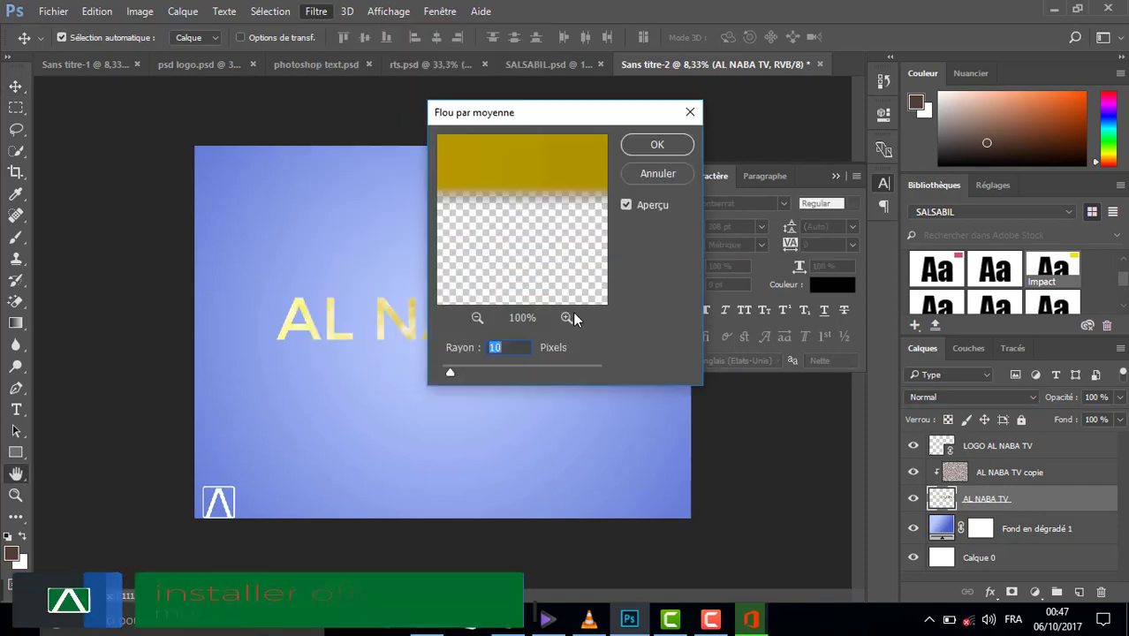
left_click_drag(450, 375, 447, 373)
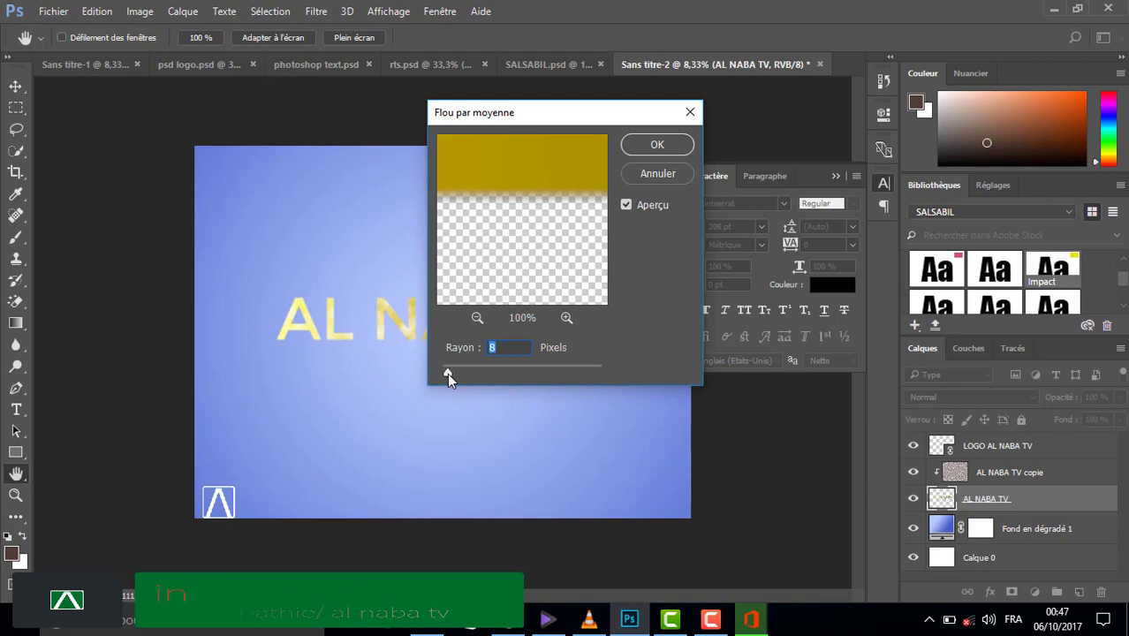
left_click(653, 145)
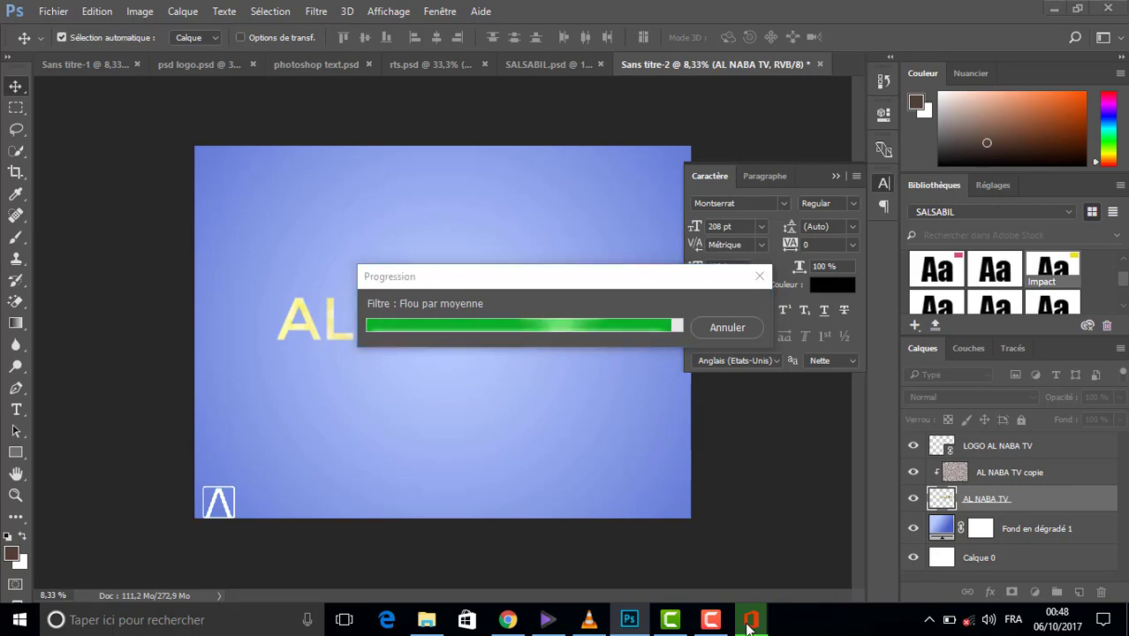
- Close the finished Office installer and minimize Photoshop to return to the office folder
left_click(749, 620)
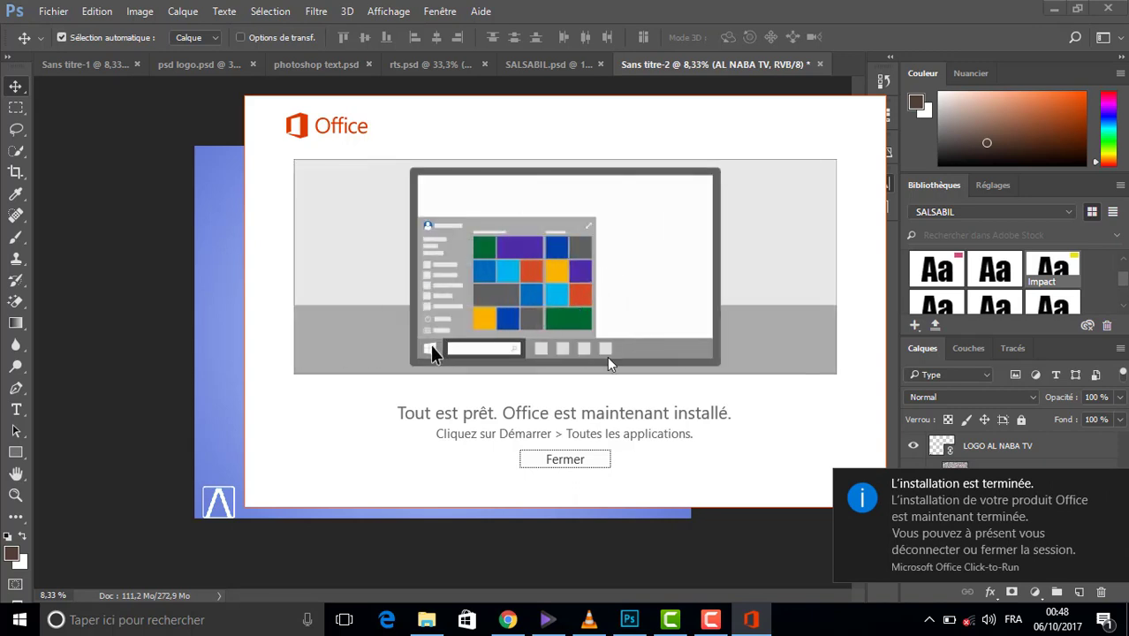
left_click(578, 467)
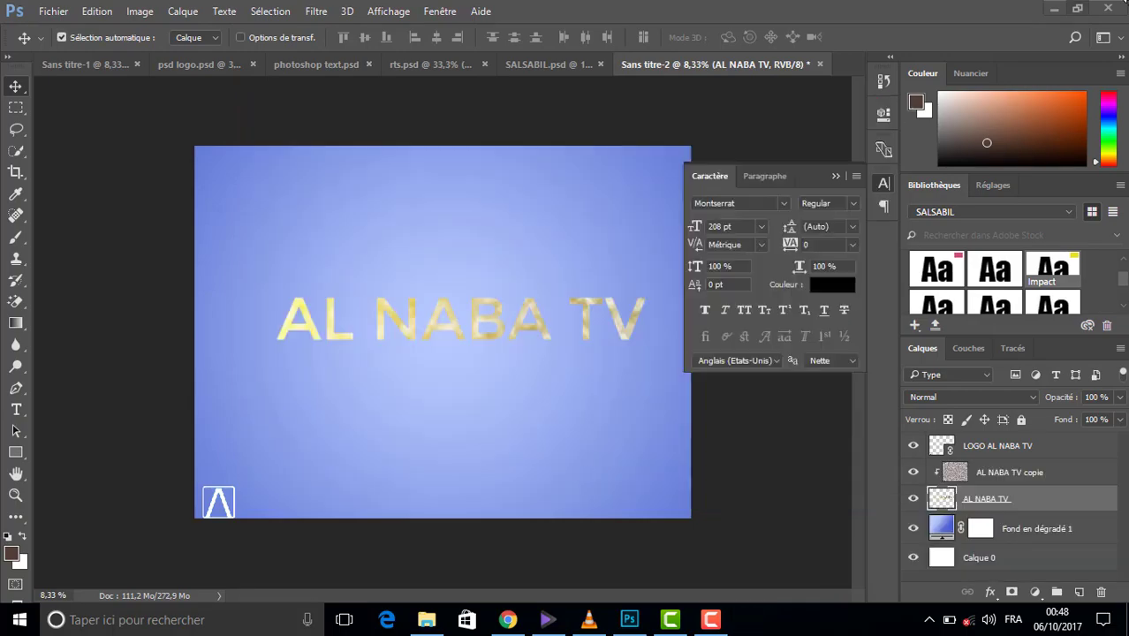
left_click(1067, 11)
left_click(1065, 10)
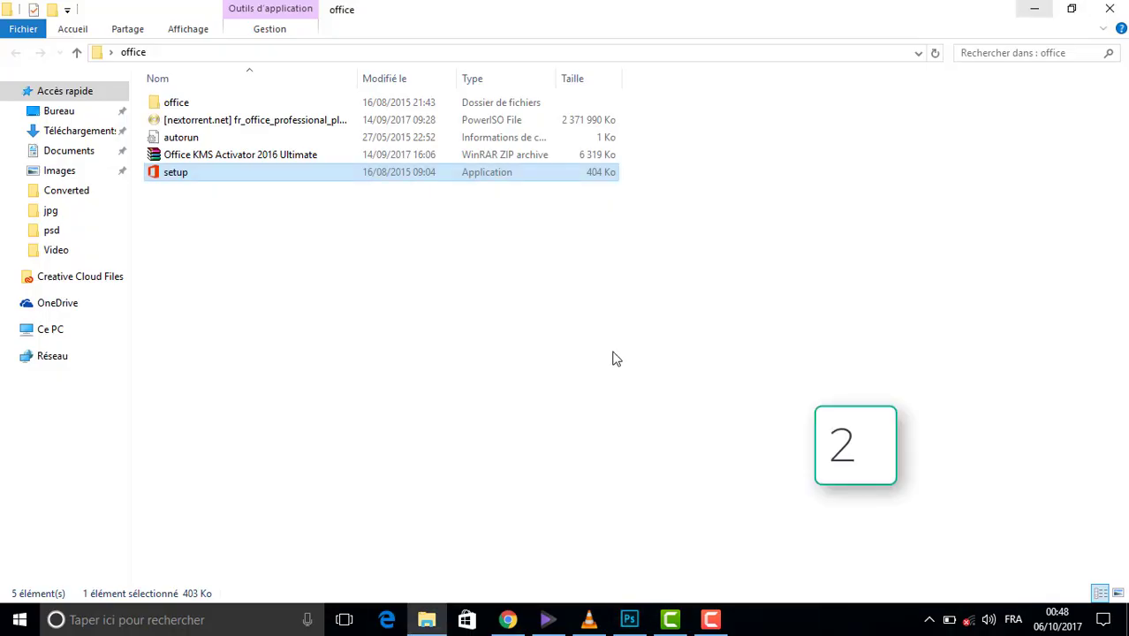
left_click(228, 494)
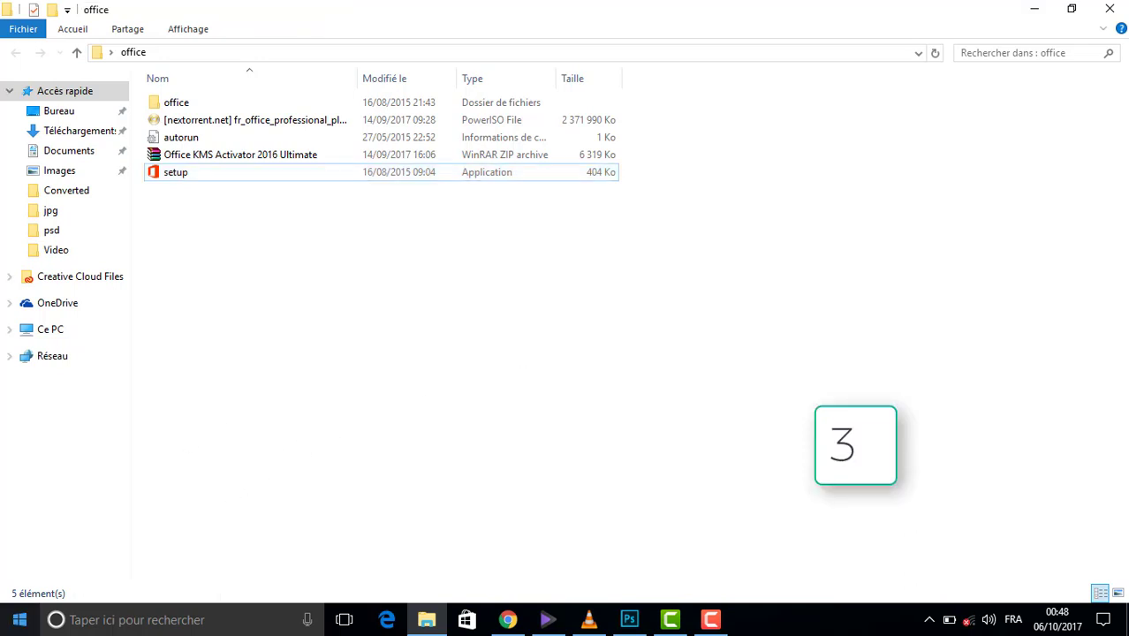
- Launch Word 2016, choose Formats Office Open XML as the default file types, and close Word
left_click(4, 623)
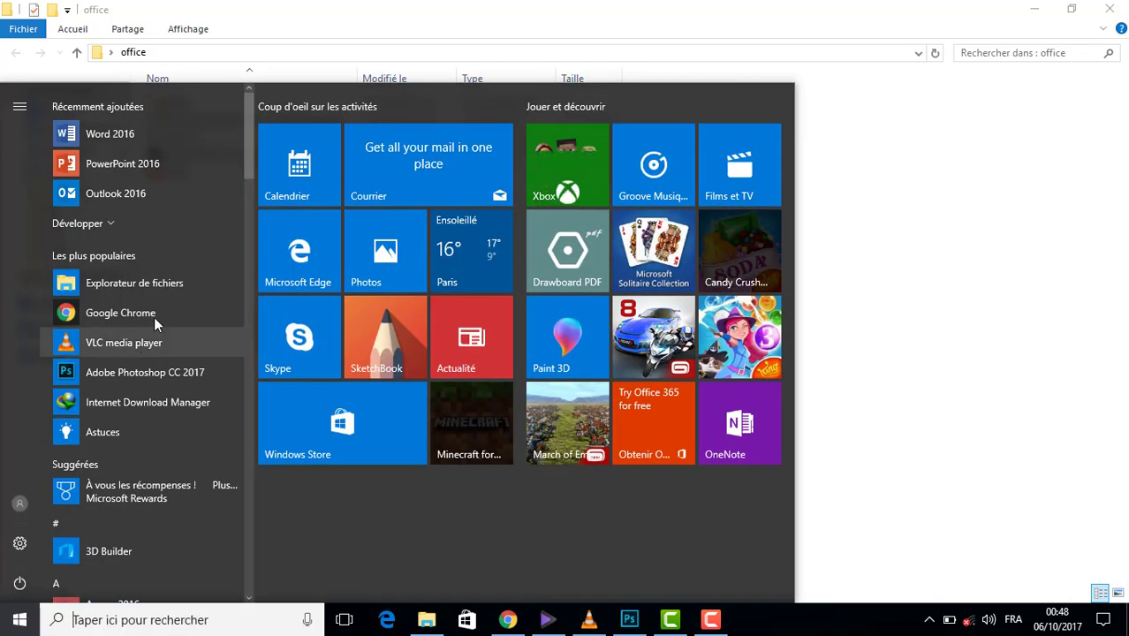
left_click(191, 139)
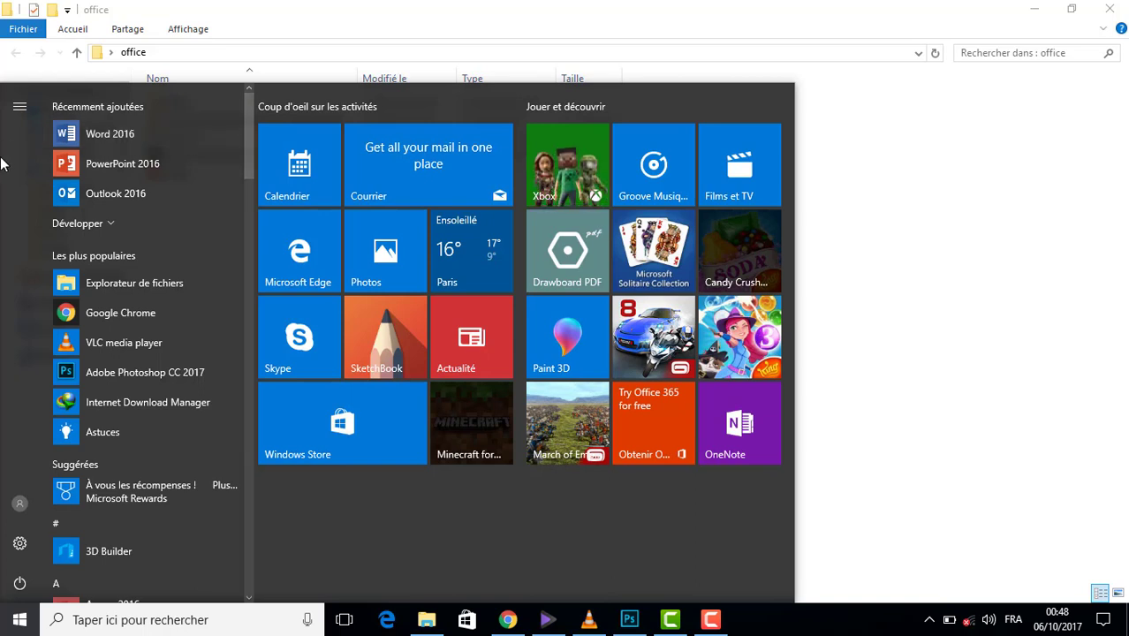
left_click(68, 137)
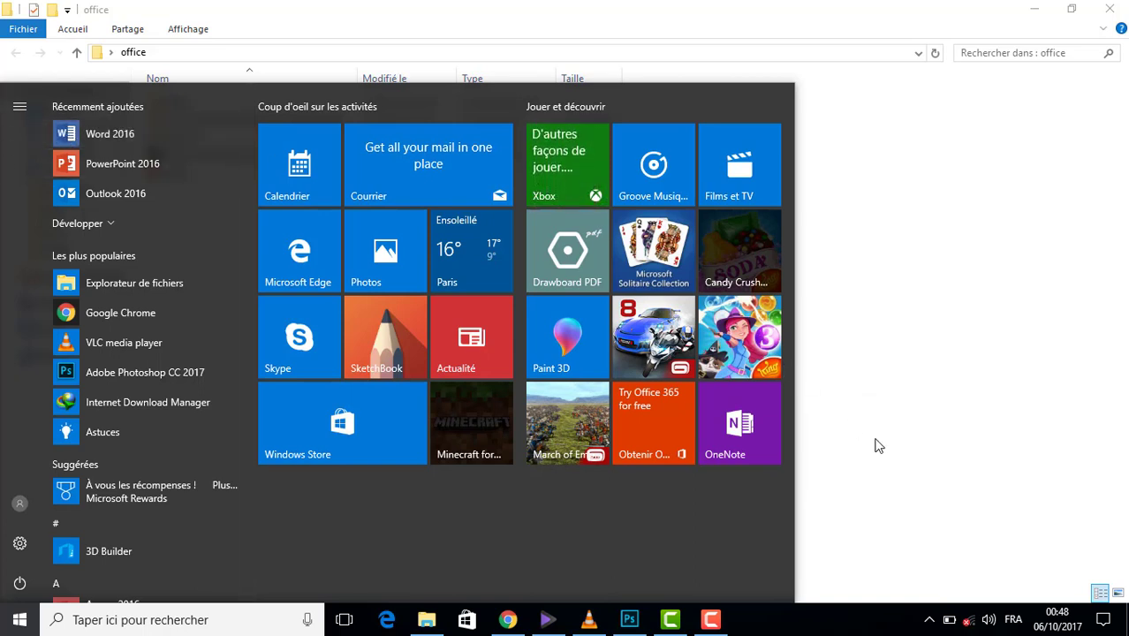
left_click(918, 484)
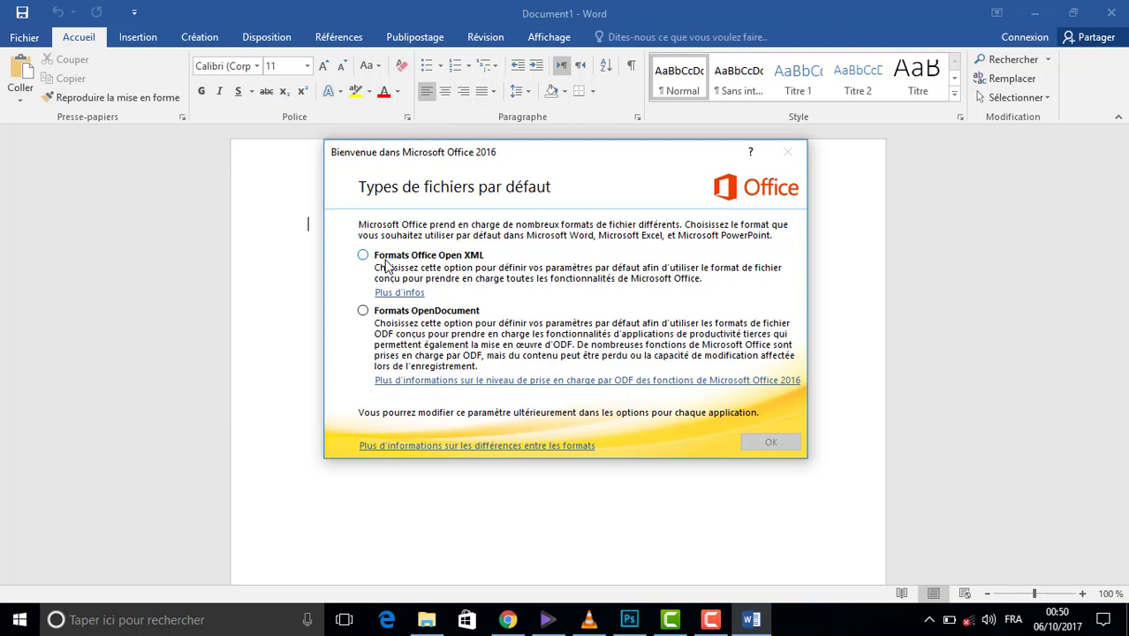
left_click(385, 259)
left_click(751, 442)
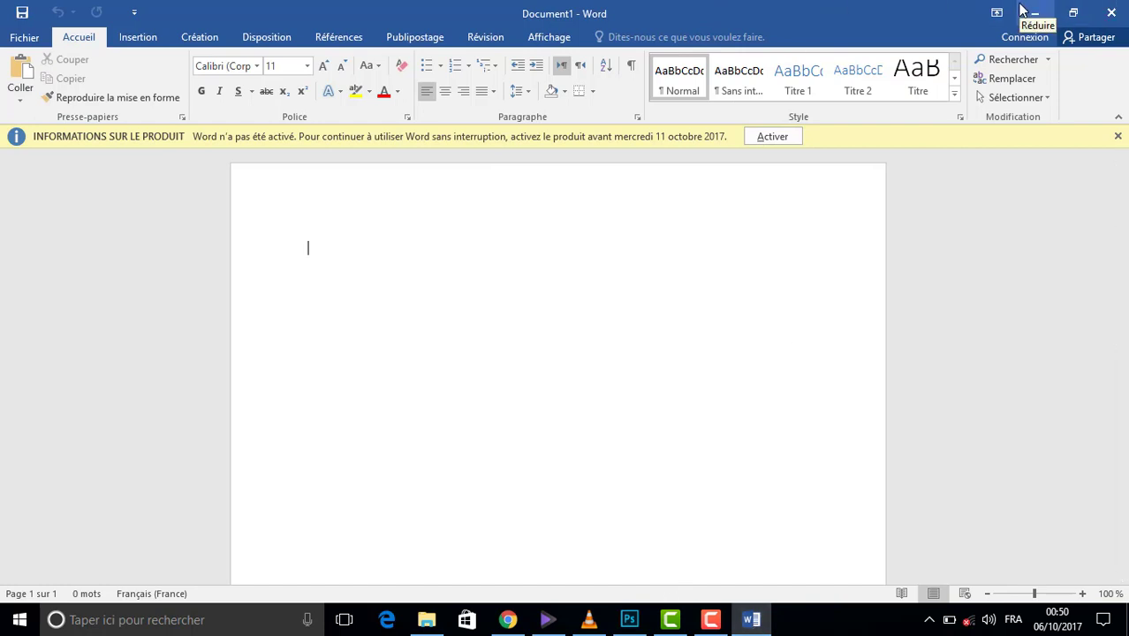
left_click(1109, 10)
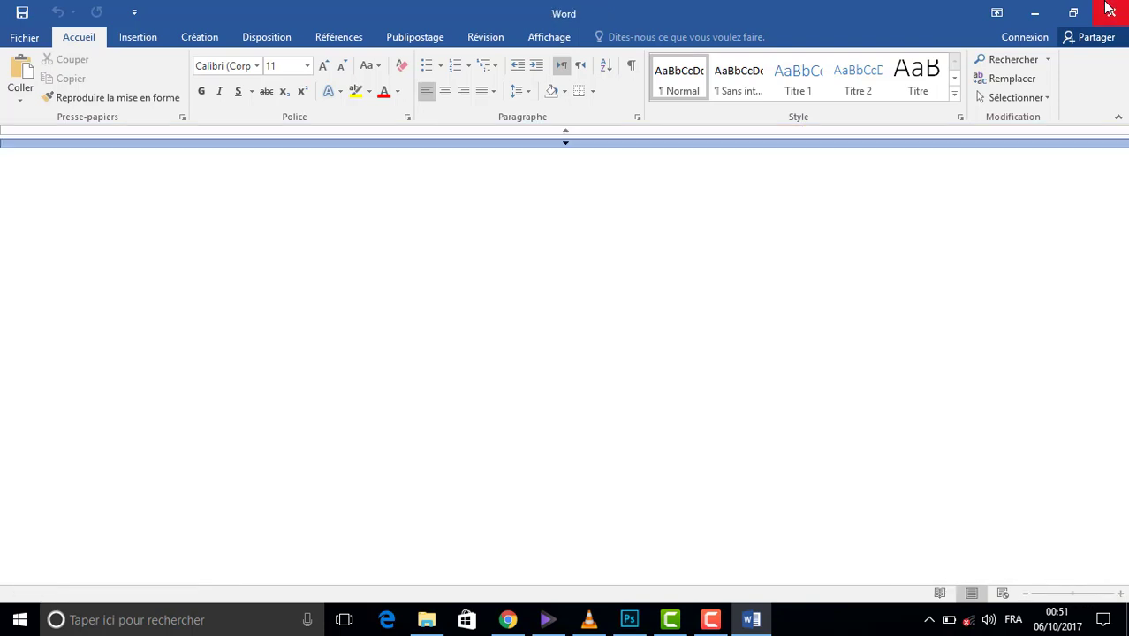
- Turn off real-time protection in the Windows Defender settings and close the Defender windows
left_click(929, 619)
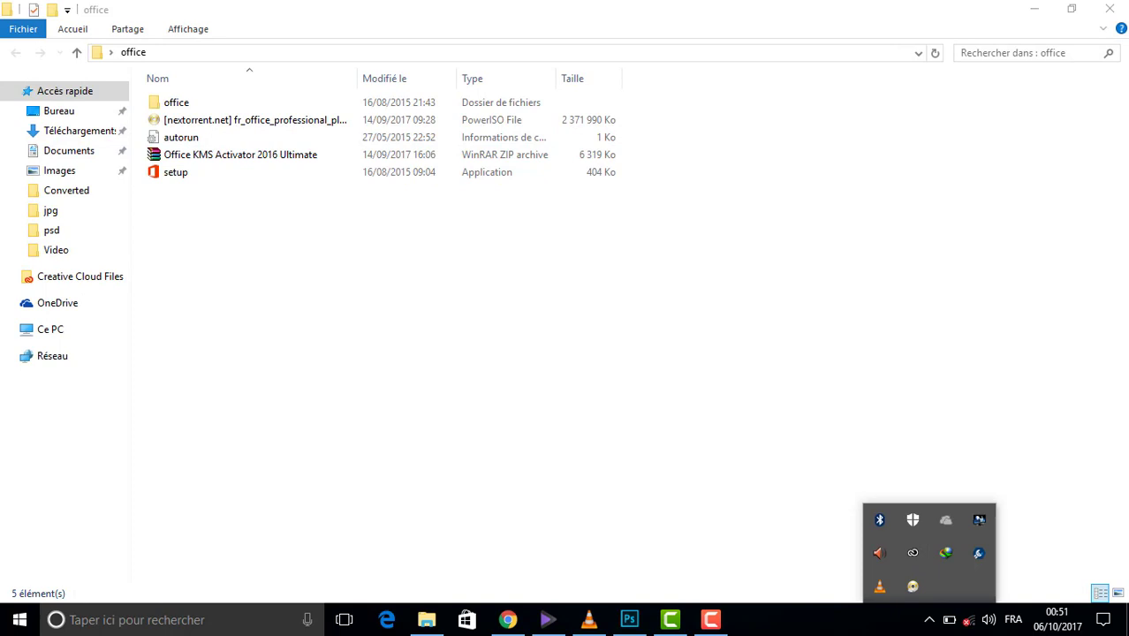
left_click(225, 300)
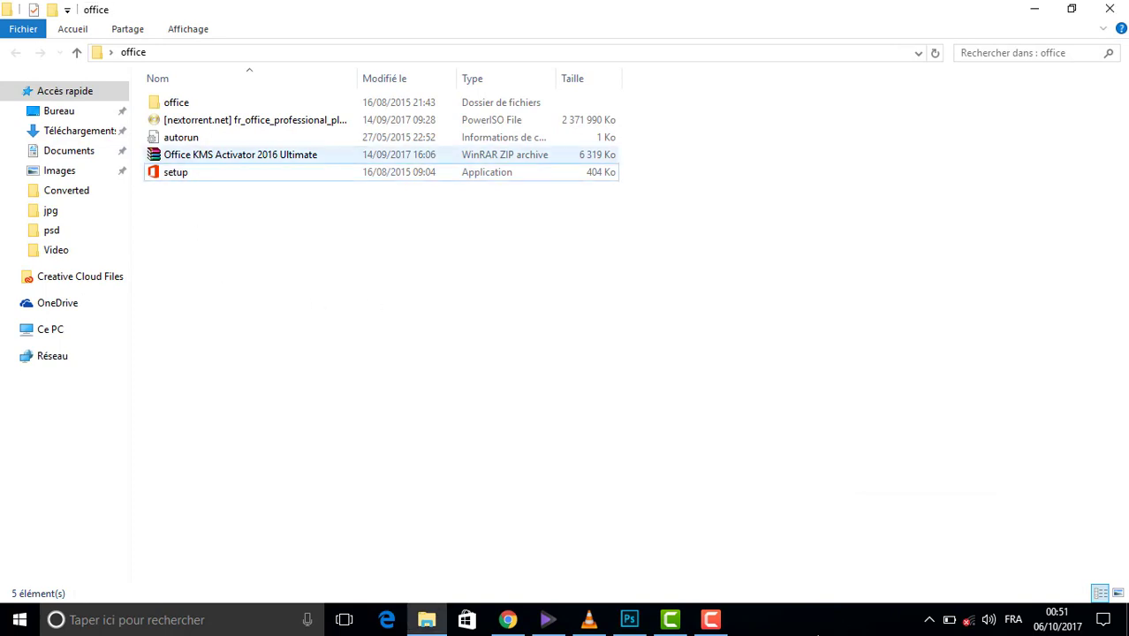
left_click(928, 619)
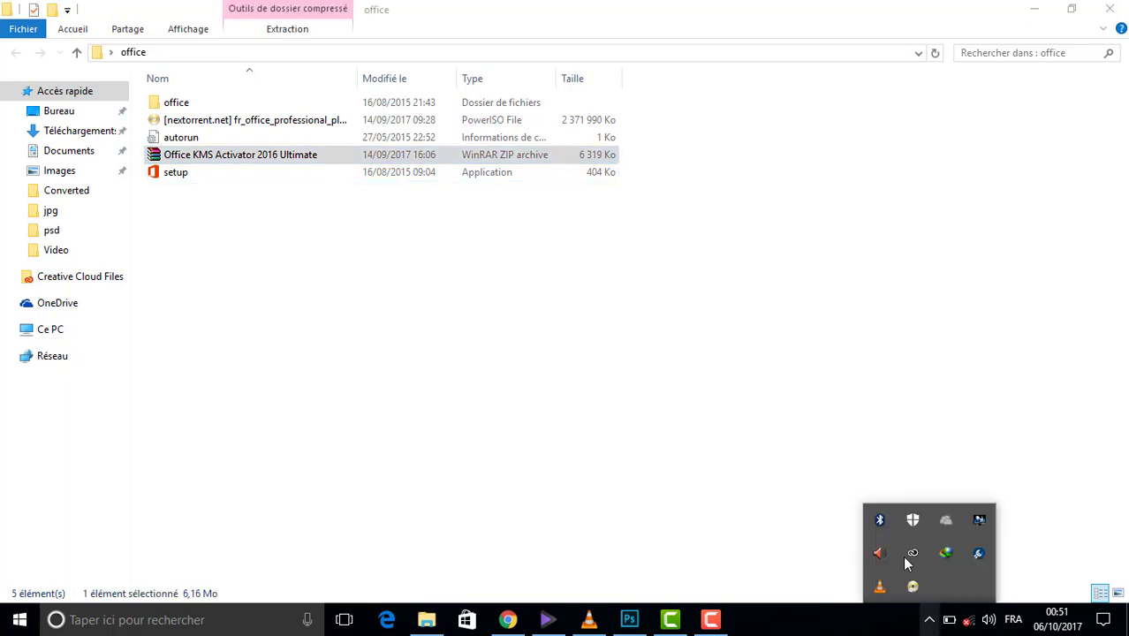
right_click(953, 543)
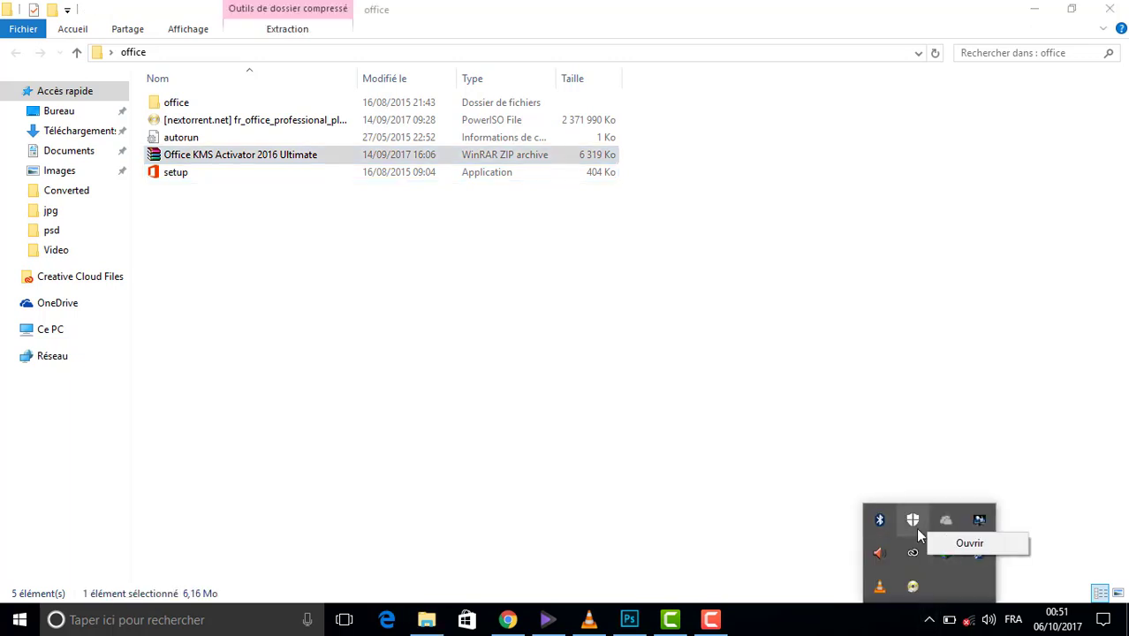
left_click(958, 539)
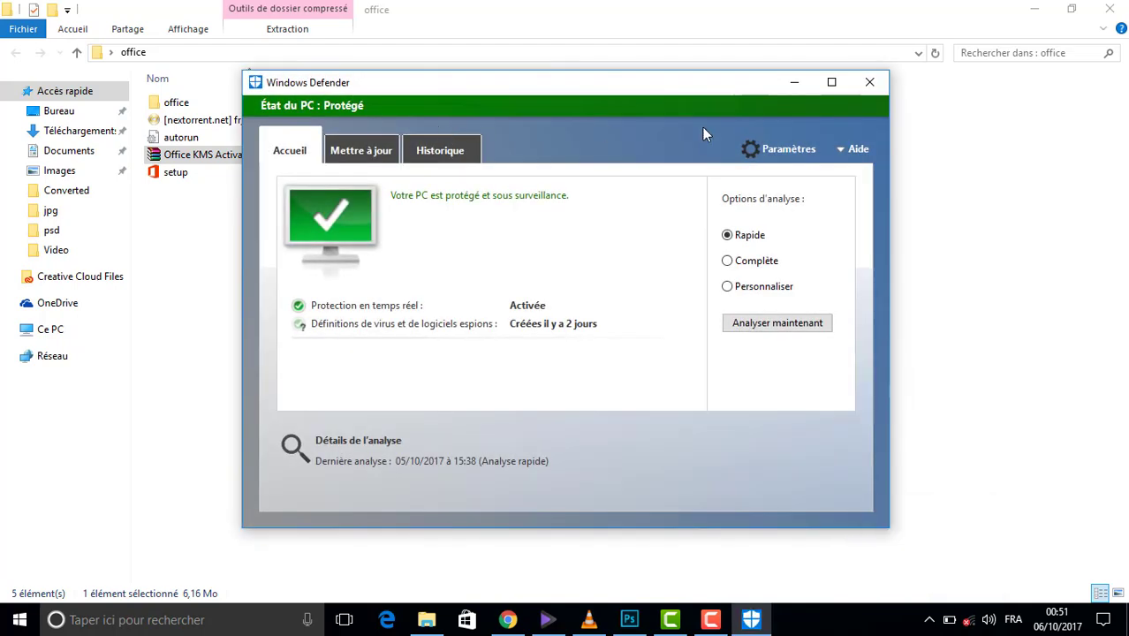
left_click(767, 148)
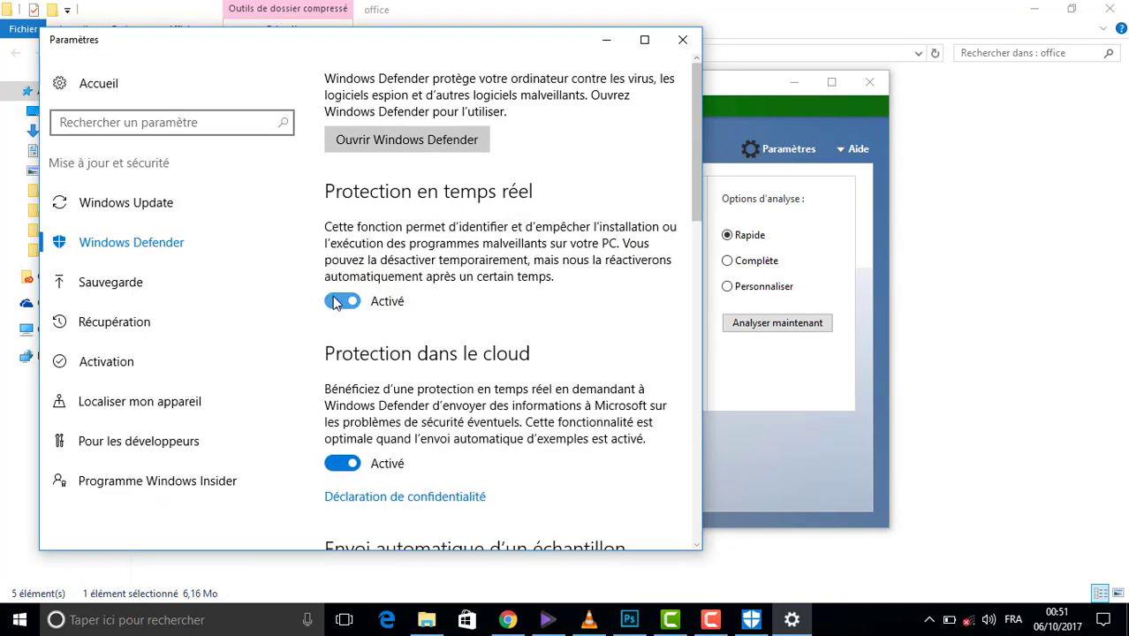
left_click(335, 302)
left_click(682, 39)
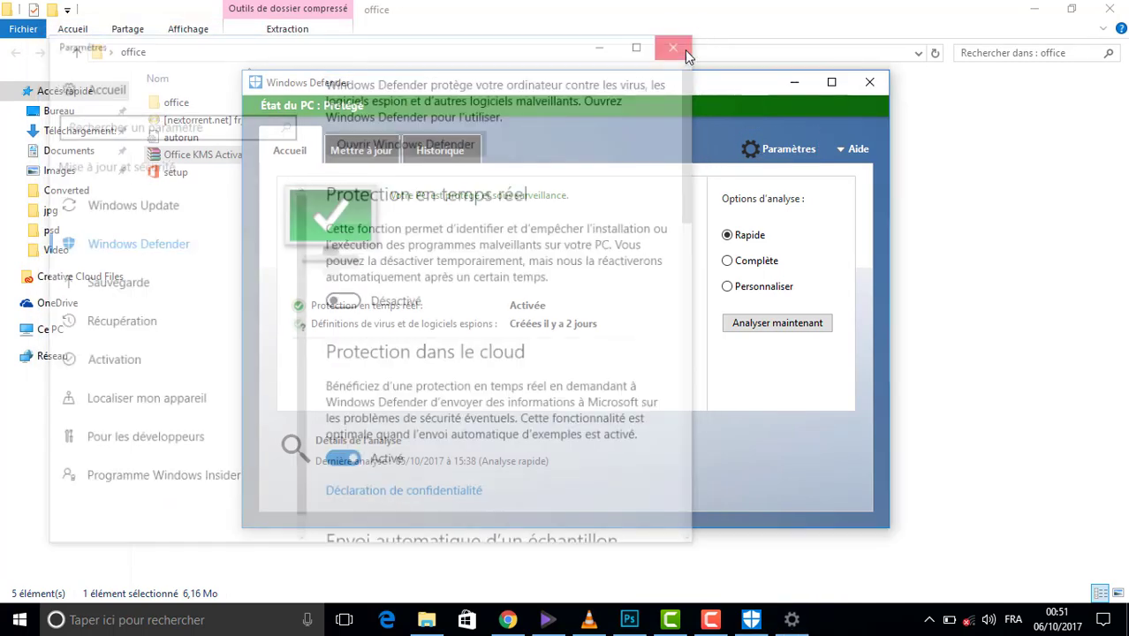
left_click(869, 82)
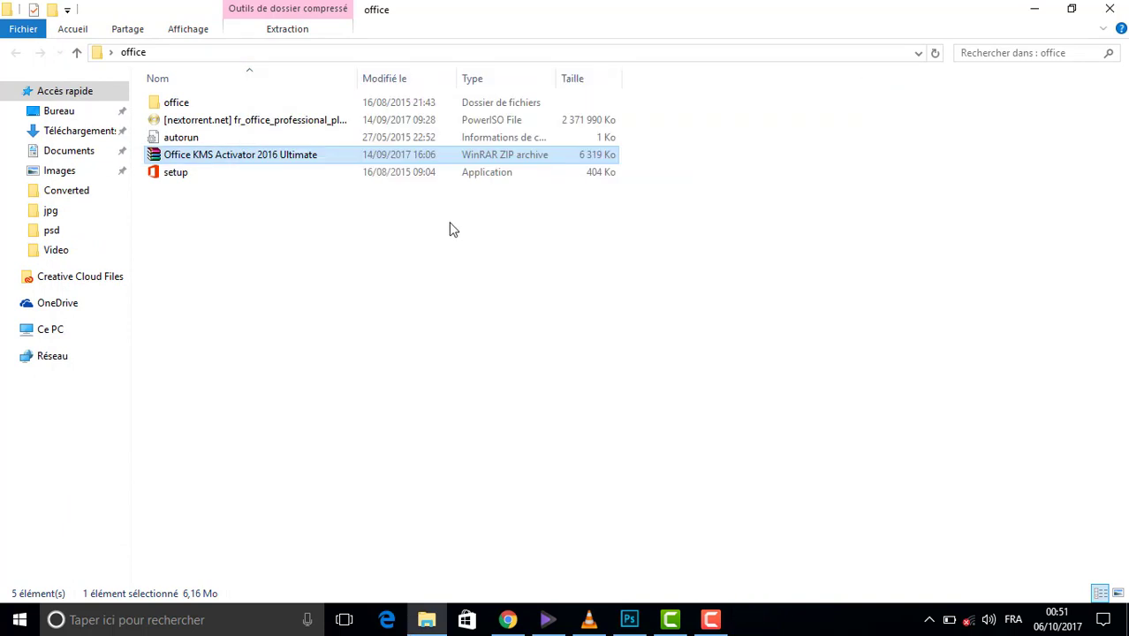
- Extract the Office KMS Activator 2016 Ultimate archive into the office folder and launch its Setup application
right_click(194, 155)
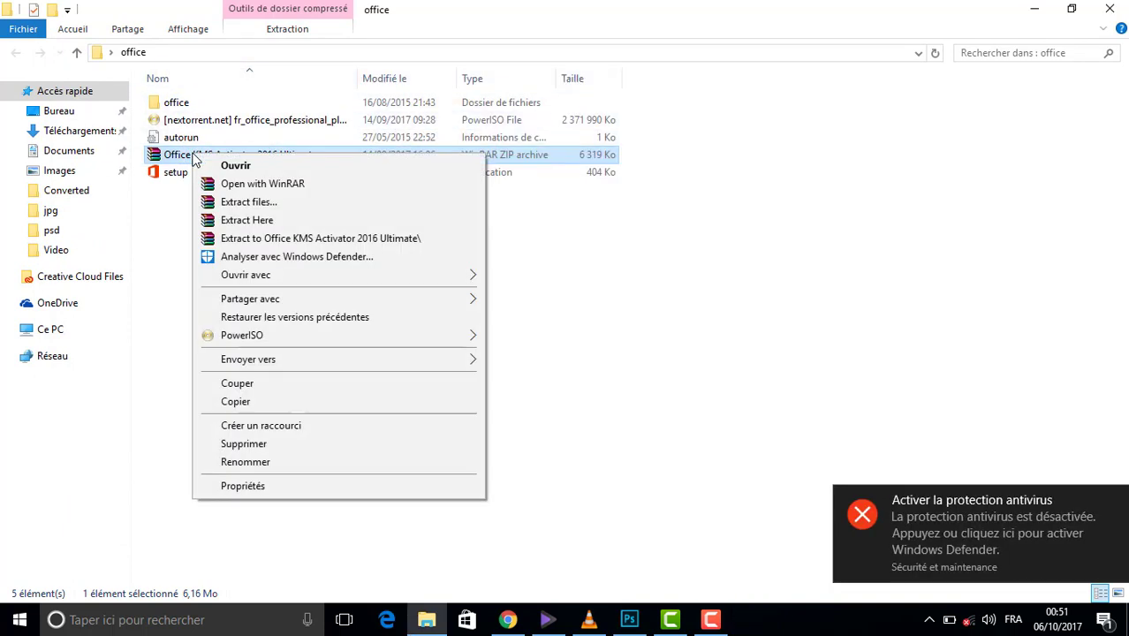
left_click(234, 220)
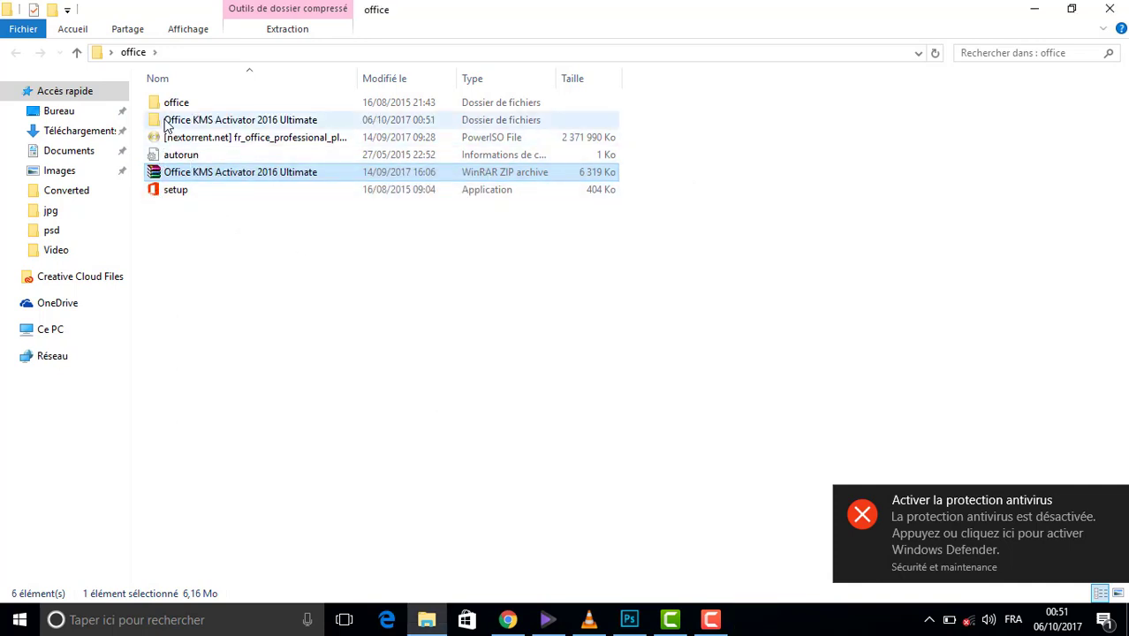
double_click(164, 124)
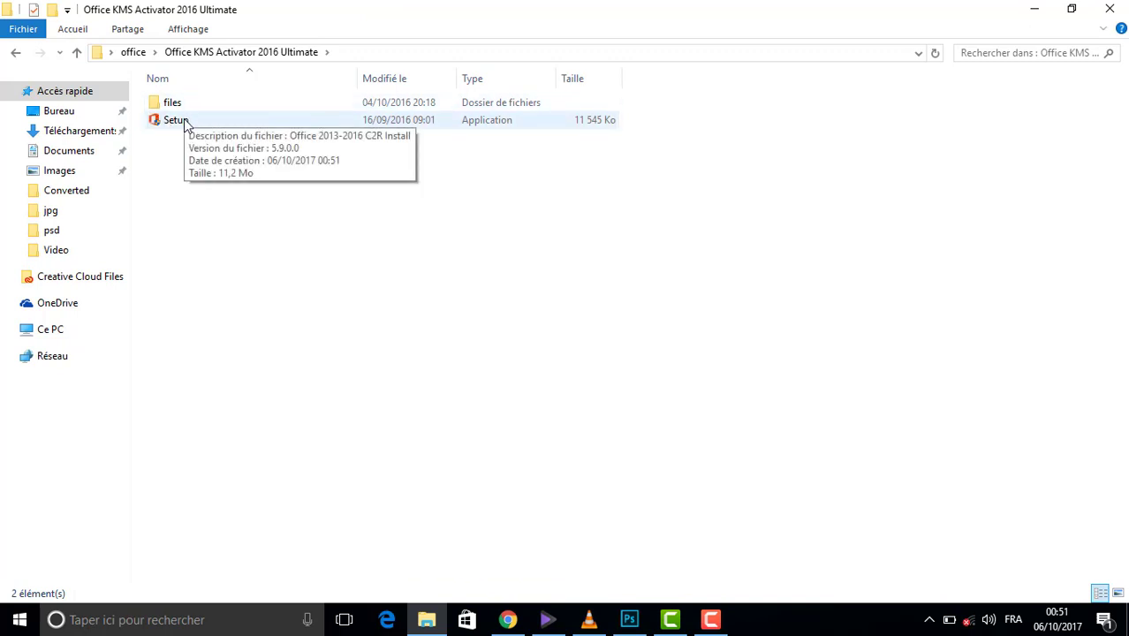
left_click(184, 120)
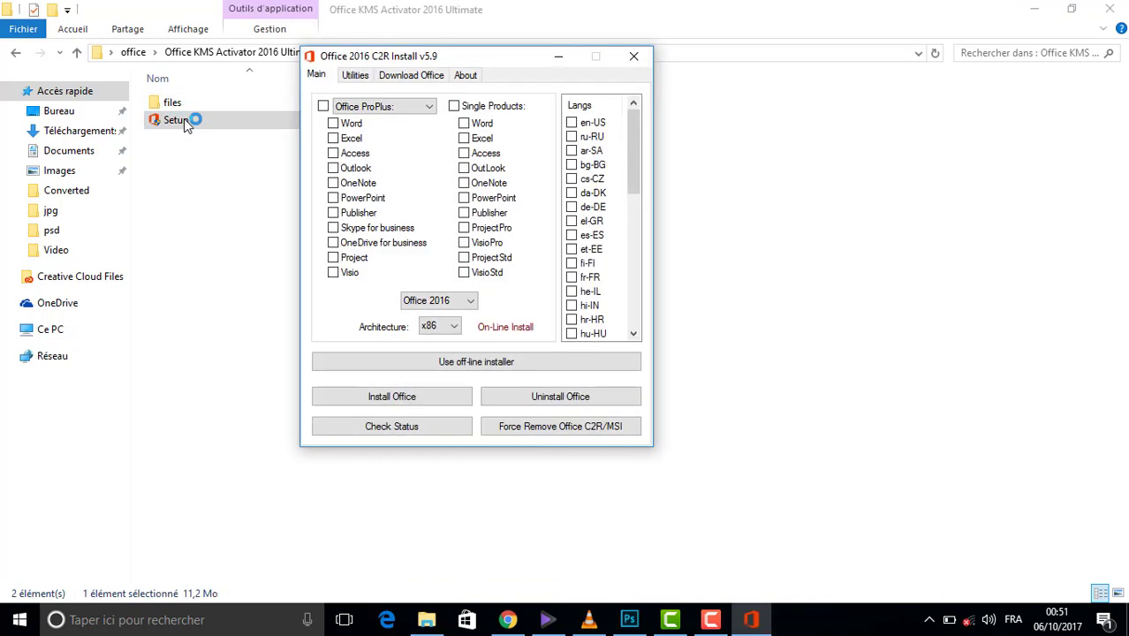
- Run Activate Office in Office 2016 C2R Install, allowing its firewall access, and close the tool and the folder window
left_click(425, 78)
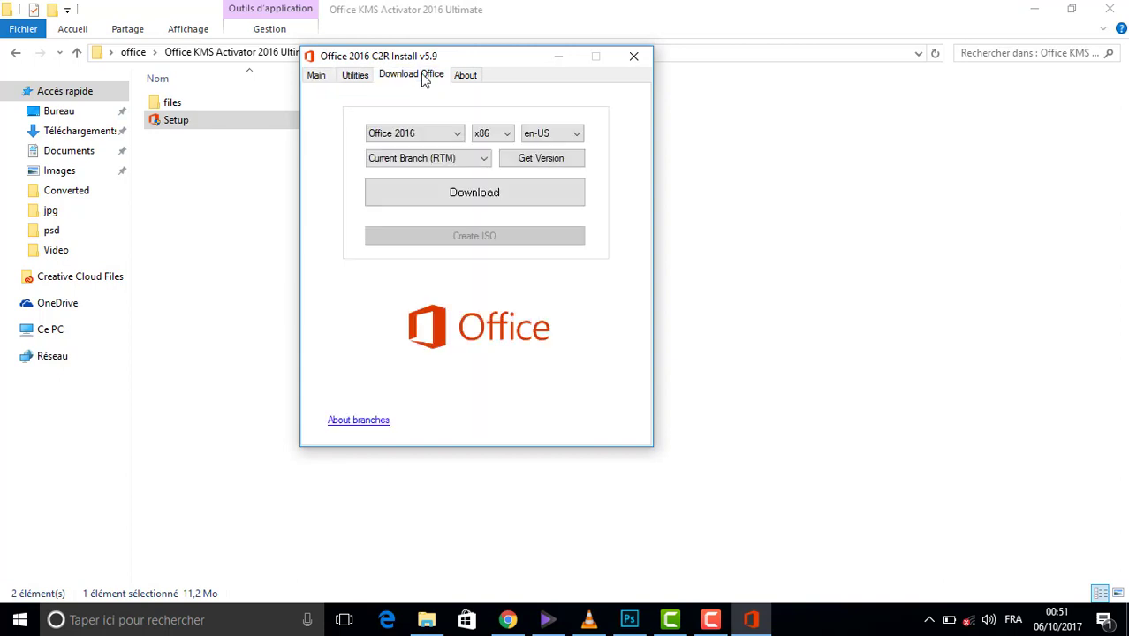
left_click(354, 76)
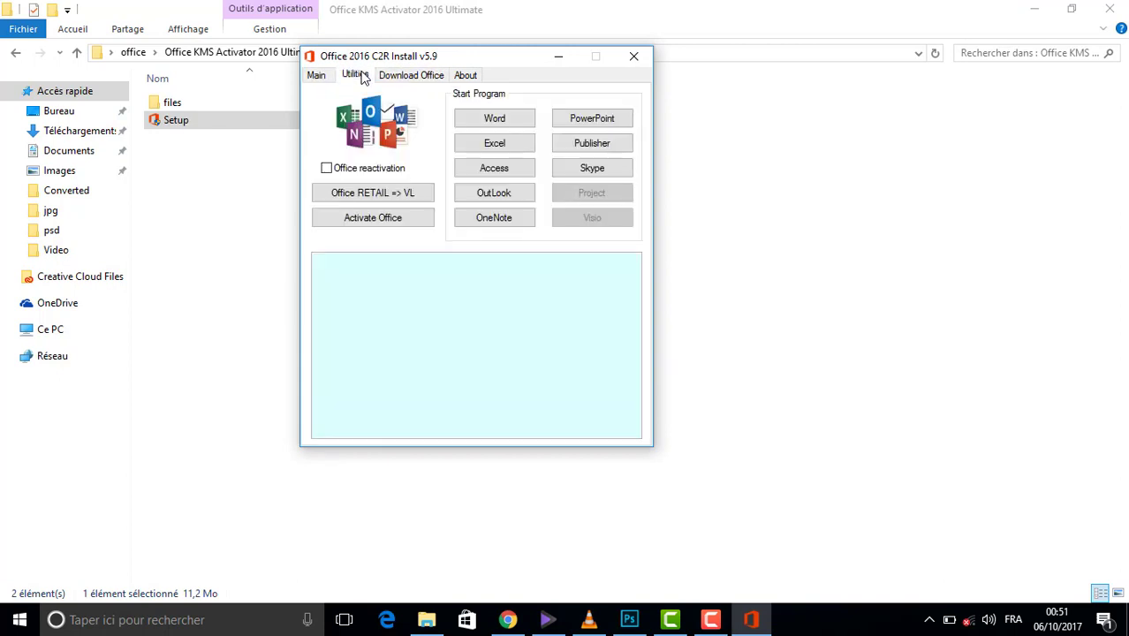
left_click(370, 219)
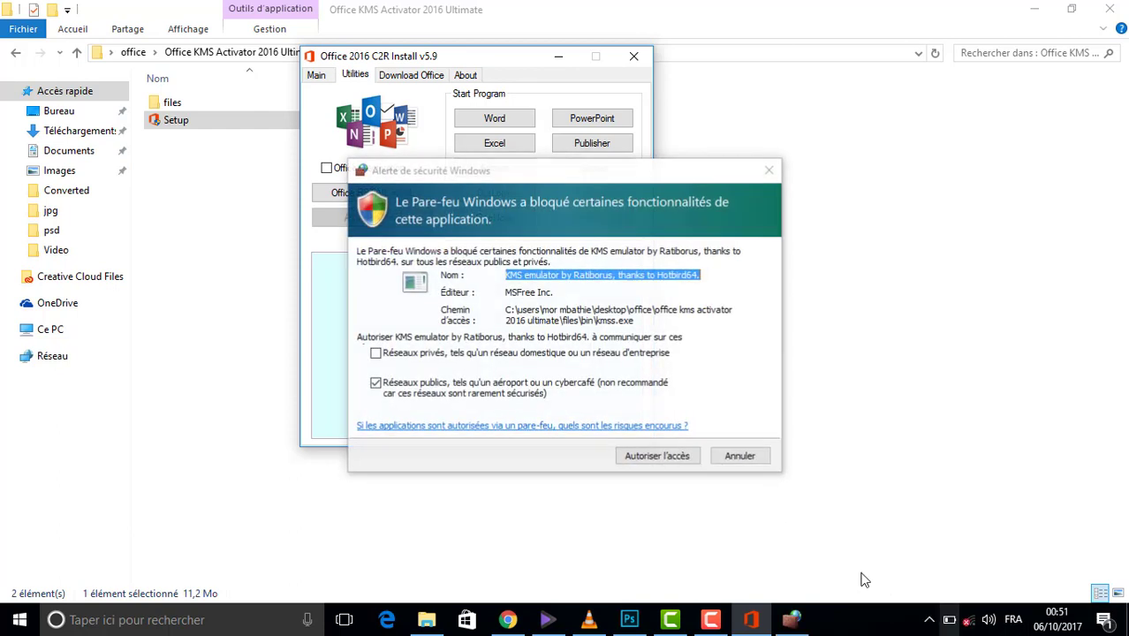
left_click(657, 456)
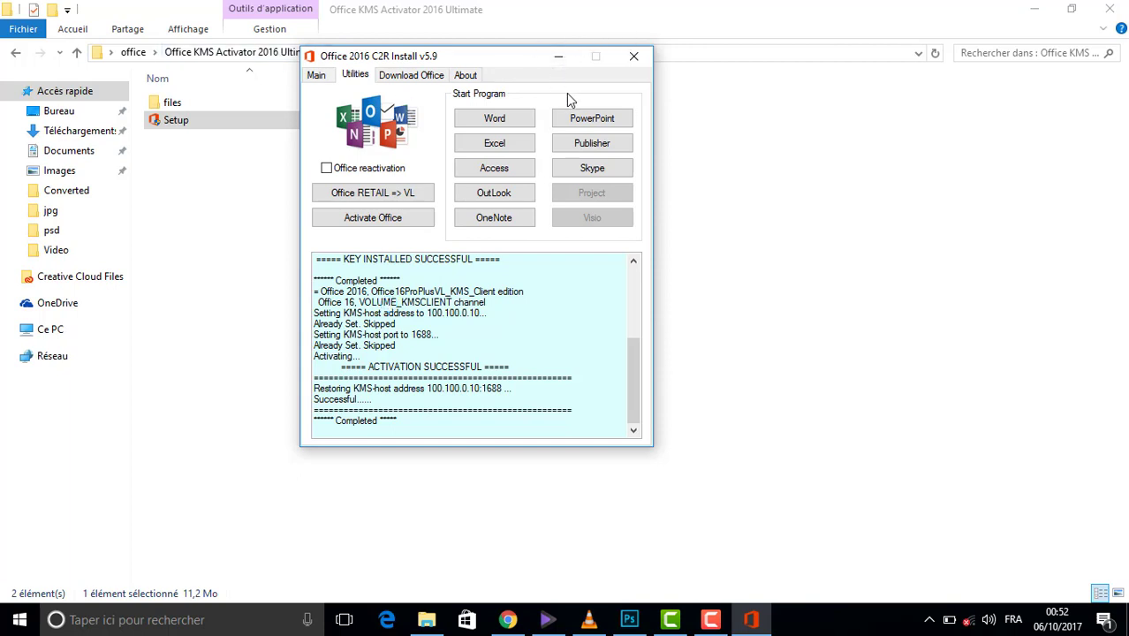
left_click_drag(627, 375, 635, 425)
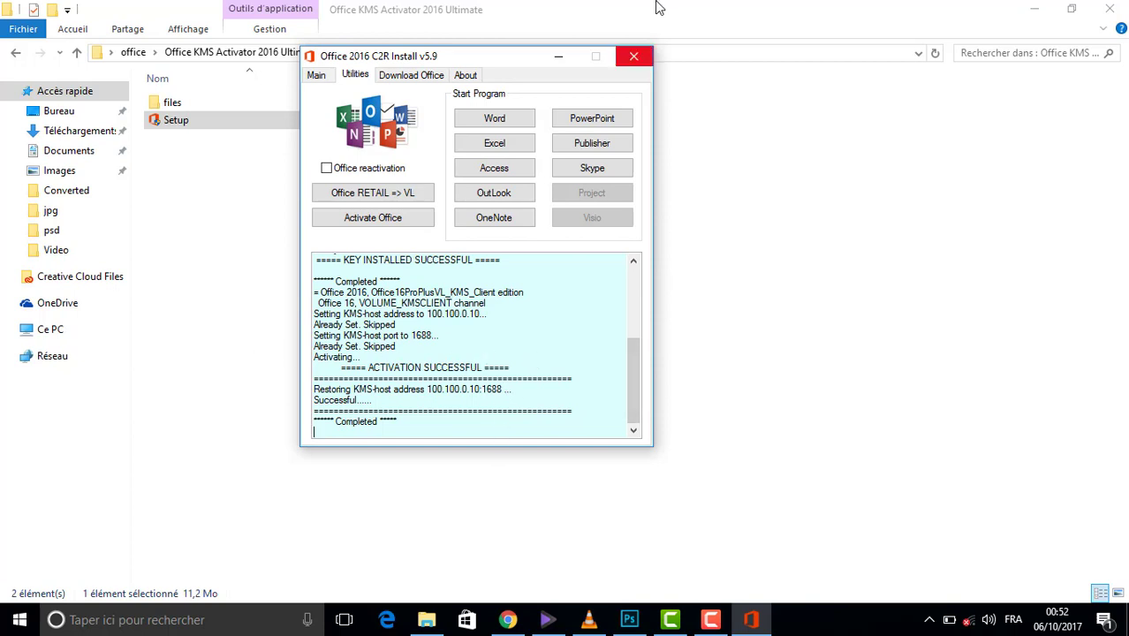
left_click(633, 56)
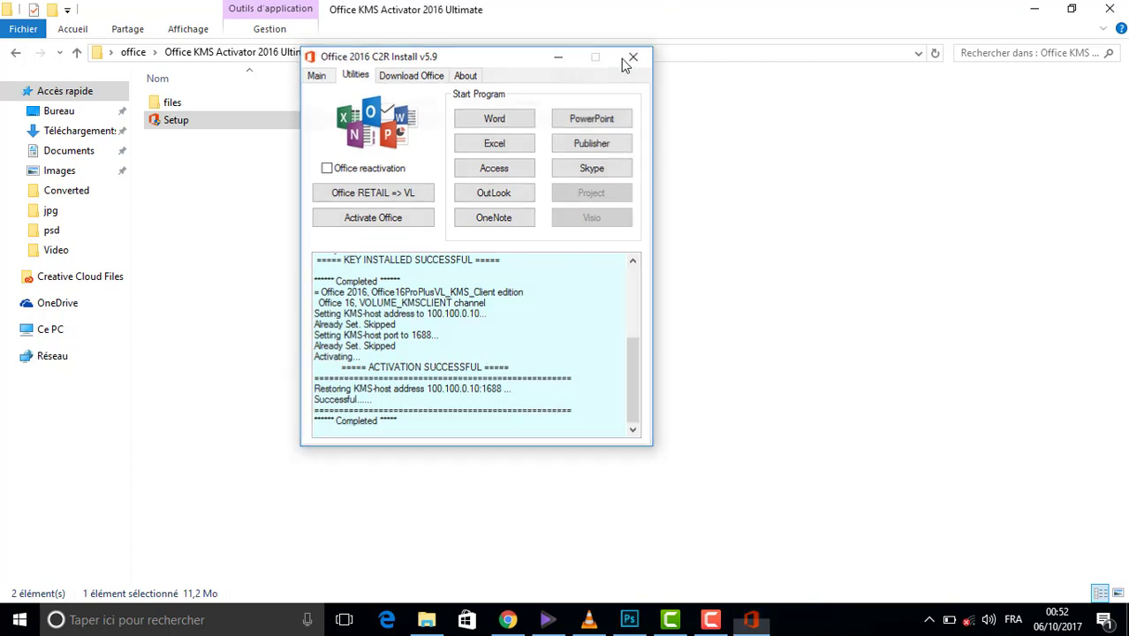
left_click(1111, 10)
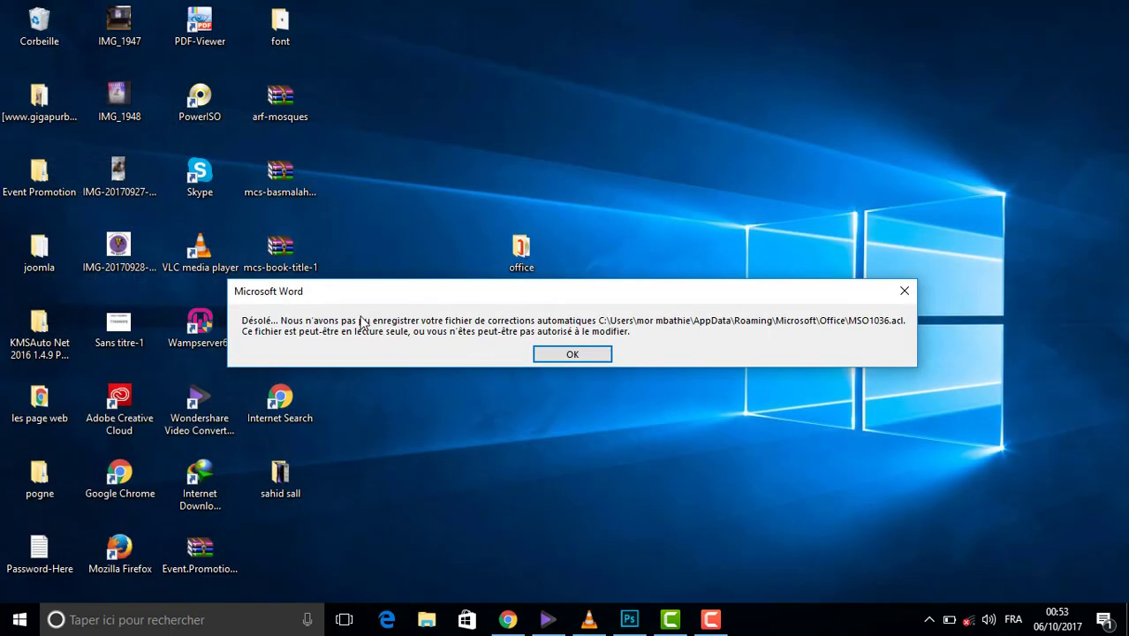
- Dismiss Word's startup messages, create a blank document, accept the Microsoft Office licence agreement, and close Word
left_click(572, 353)
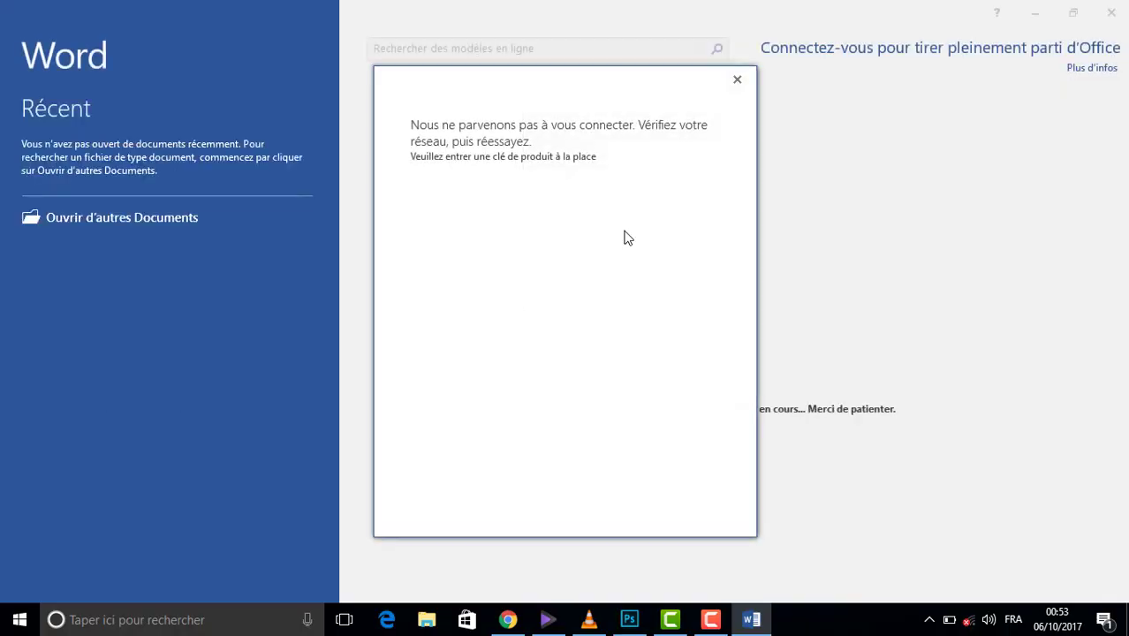
left_click(737, 82)
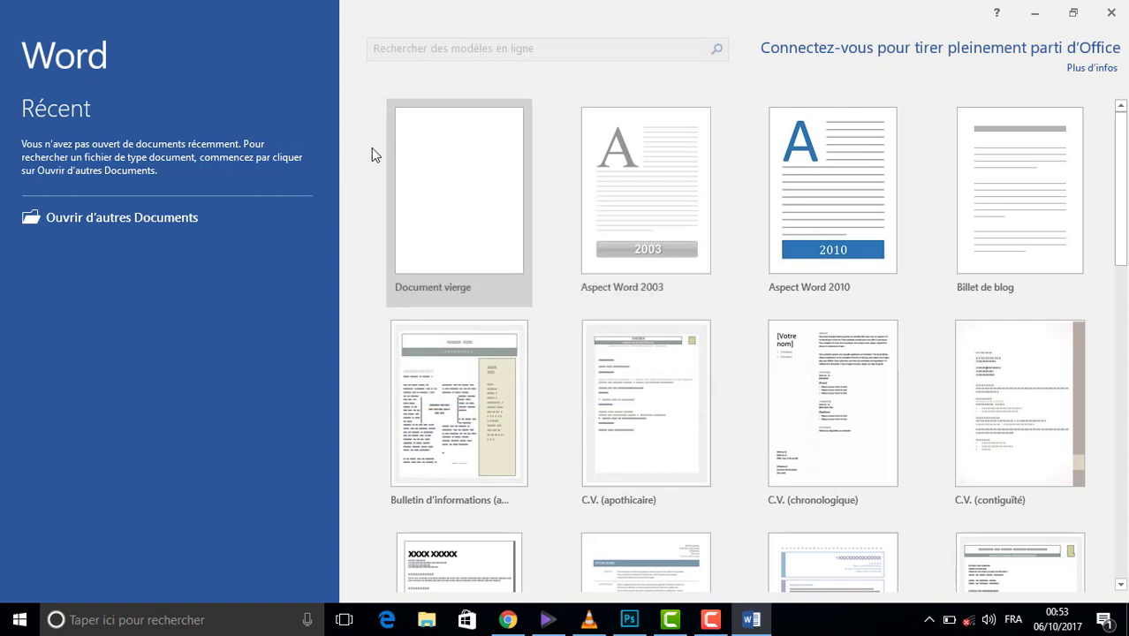
left_click(437, 197)
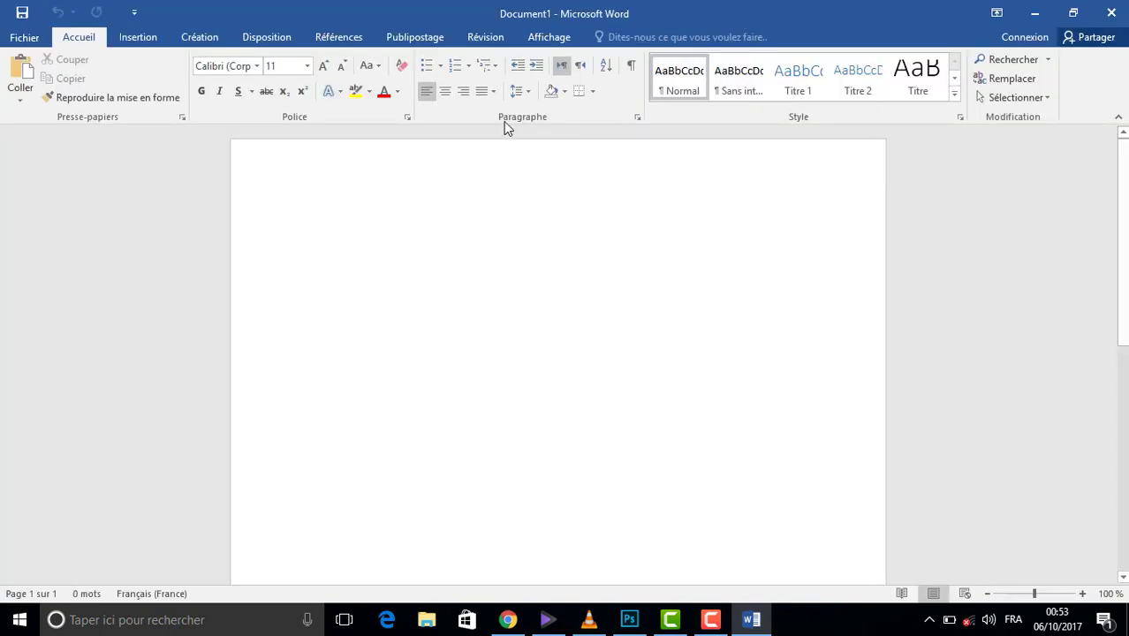
left_click(703, 408)
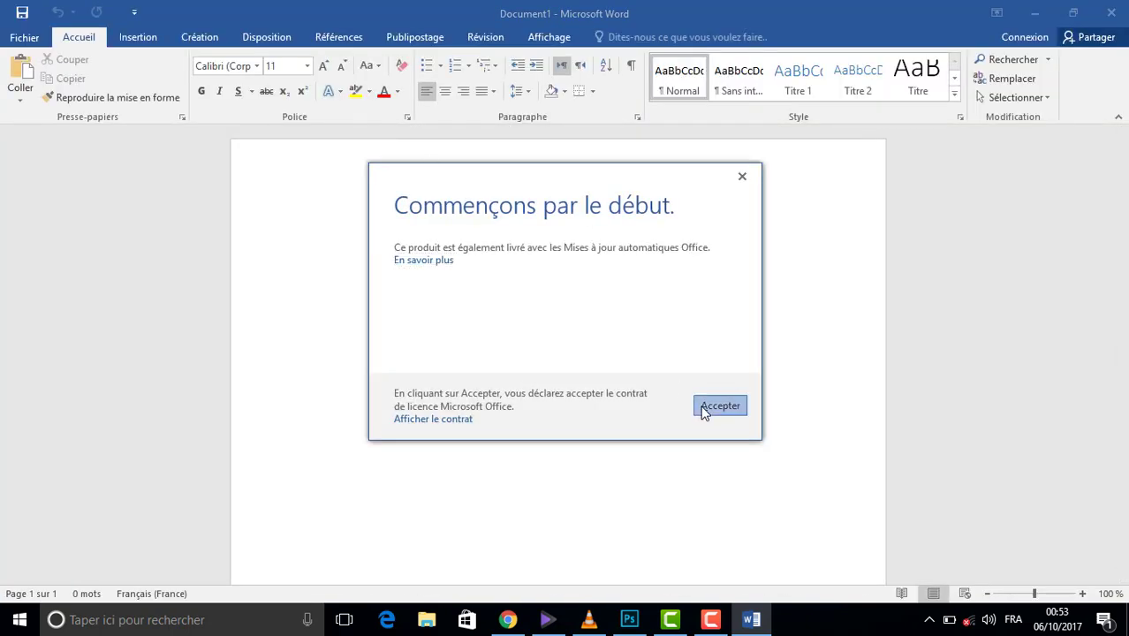
left_click(1111, 12)
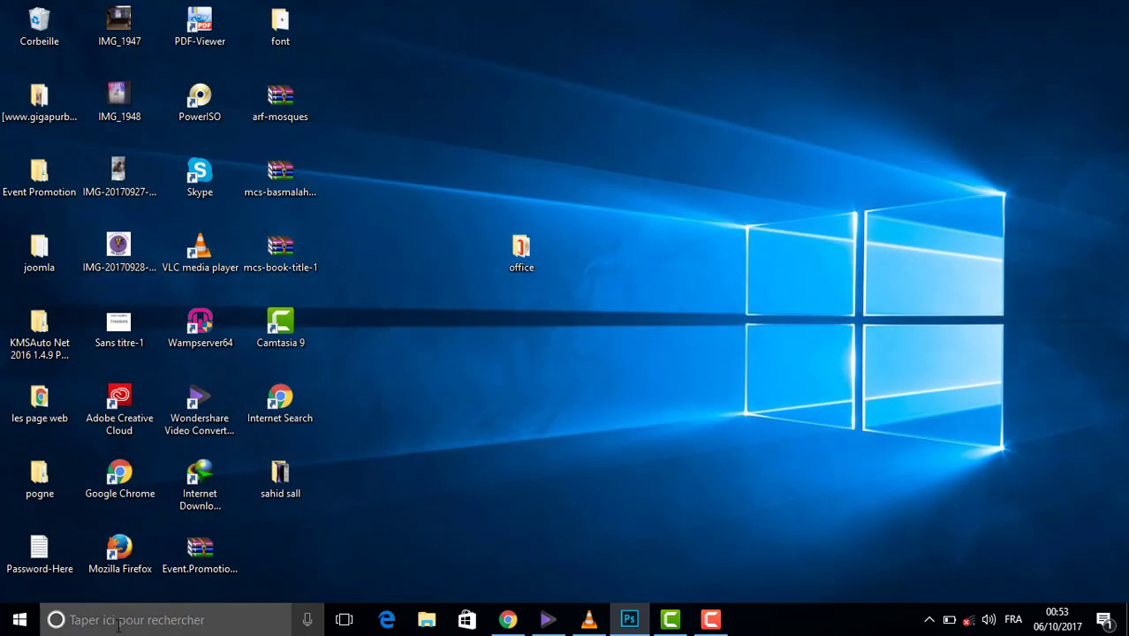
- Launch Excel 2016 from the installed applications to check its start screen, and switch back to Photoshop
left_click(14, 617)
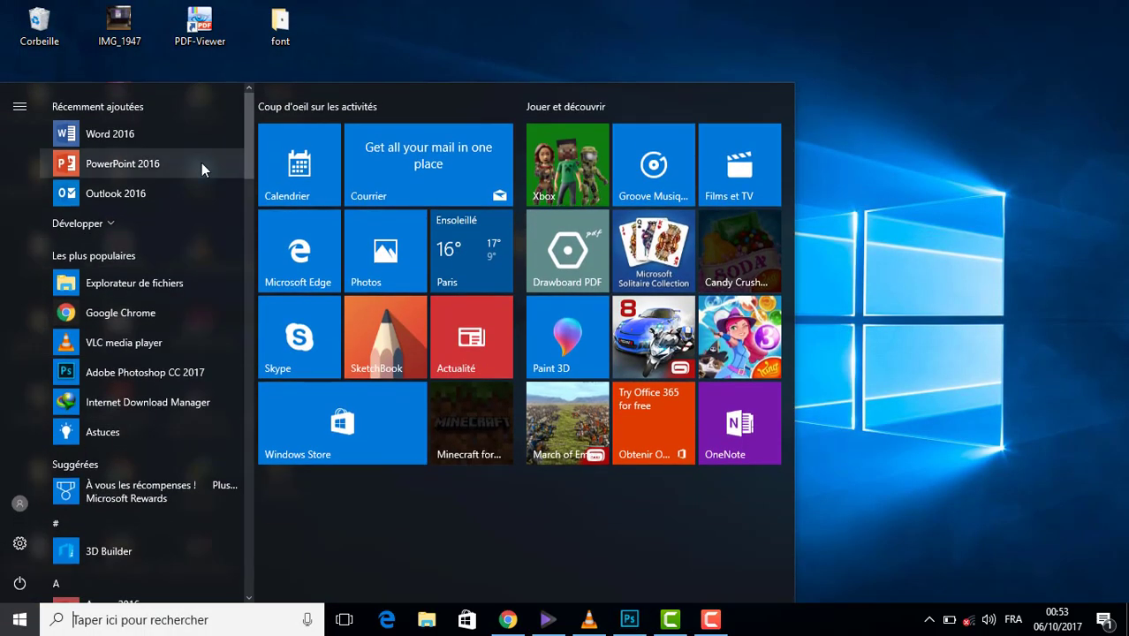
left_click_drag(248, 159, 245, 328)
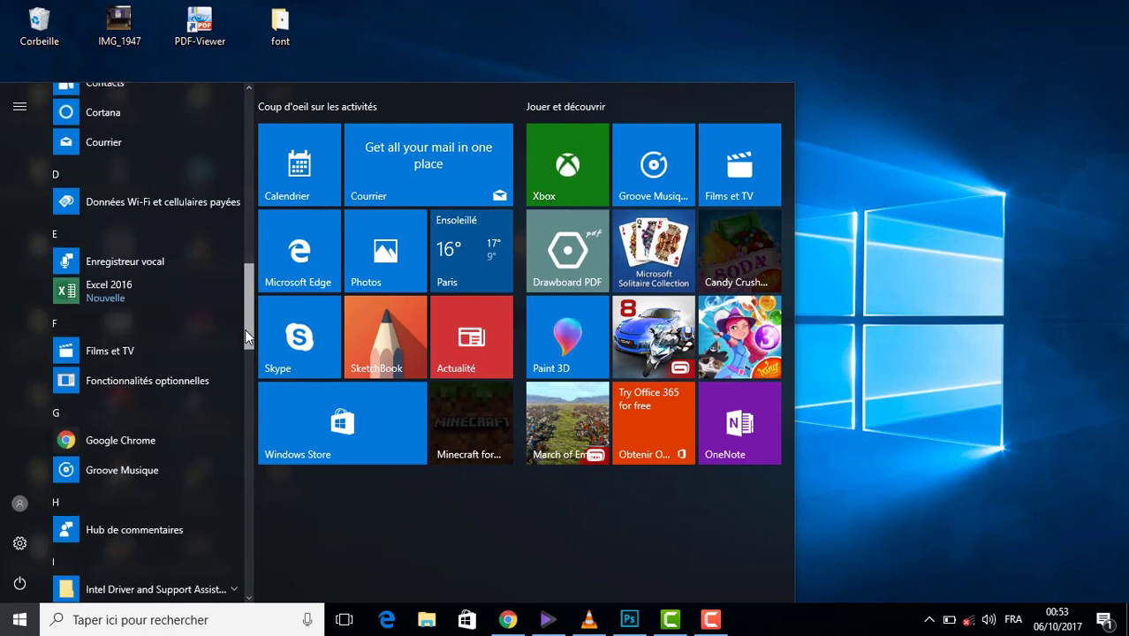
left_click(62, 290)
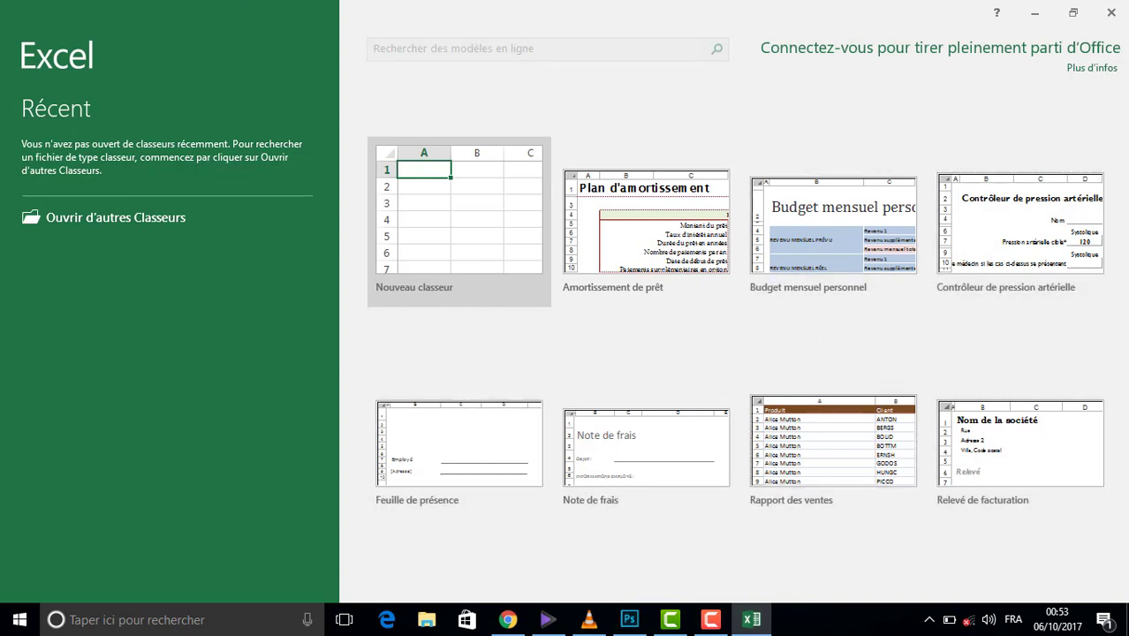
left_click(618, 624)
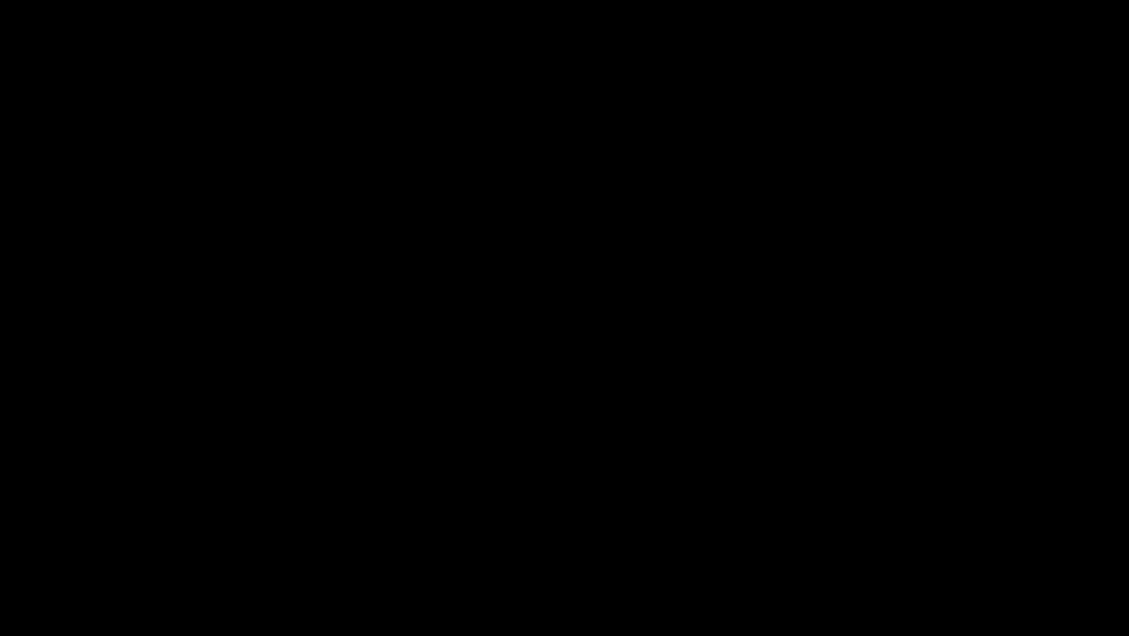